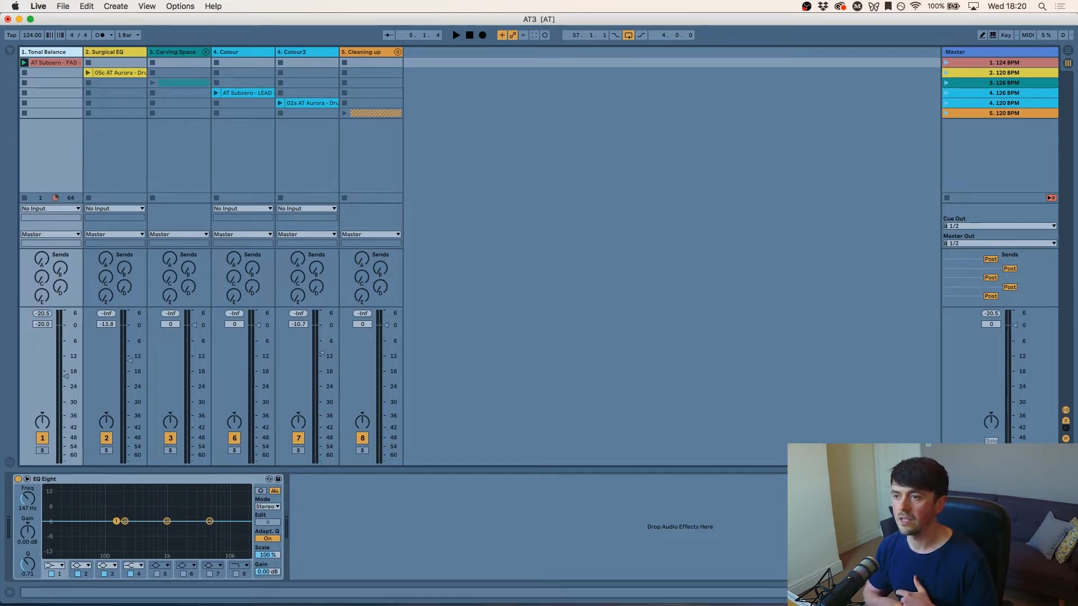
- Open the Master track's FF Pro-Q 2 window and place it beside the clip tracks as a spectrum analyzer
left_click(952, 51)
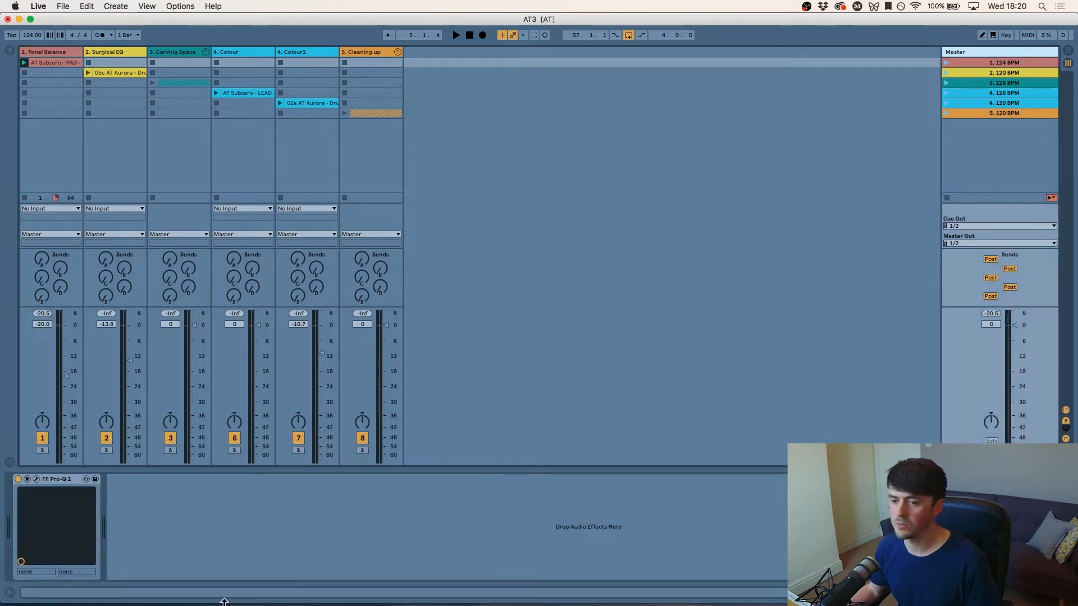
left_click(36, 479)
left_click_drag(381, 100, 469, 76)
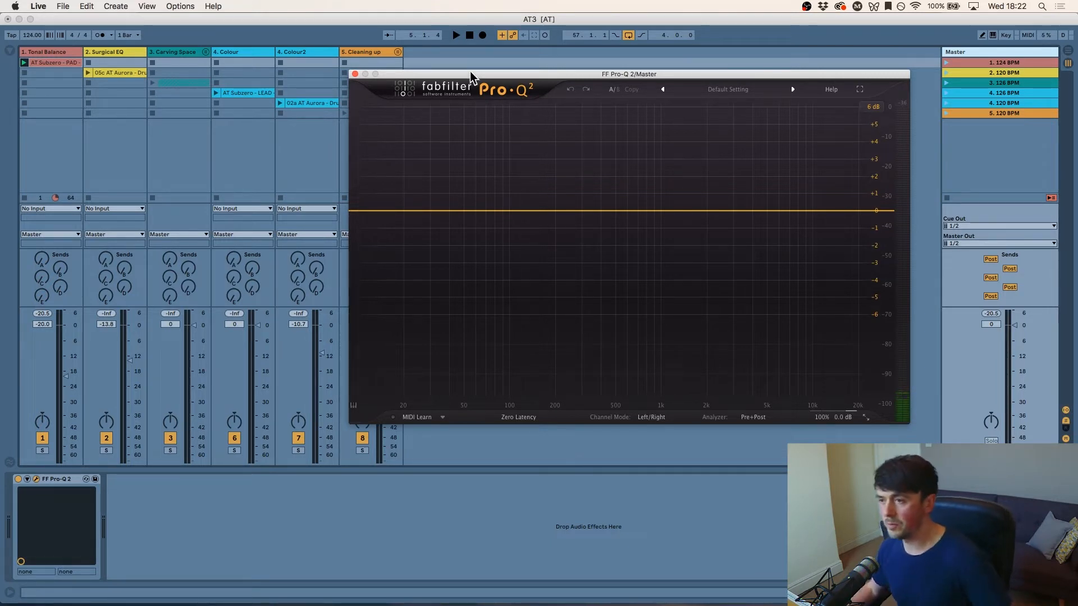
left_click_drag(470, 72, 566, 78)
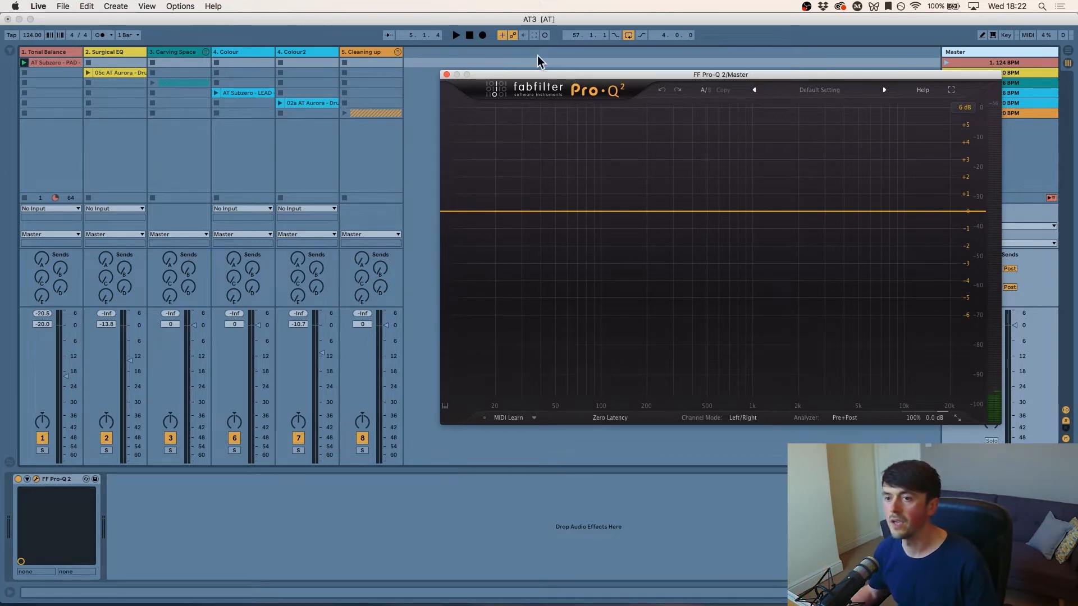
- Select the Tonal Balance track and play its Subzero pad to examine the unprocessed spectrum, stopping playback after listening
left_click(40, 54)
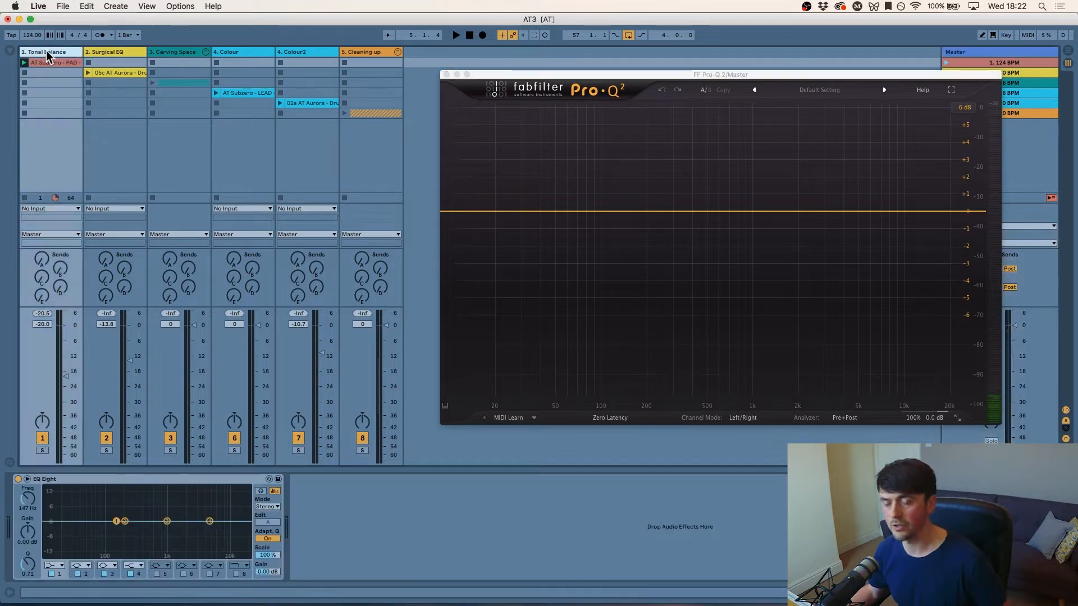
left_click(68, 65)
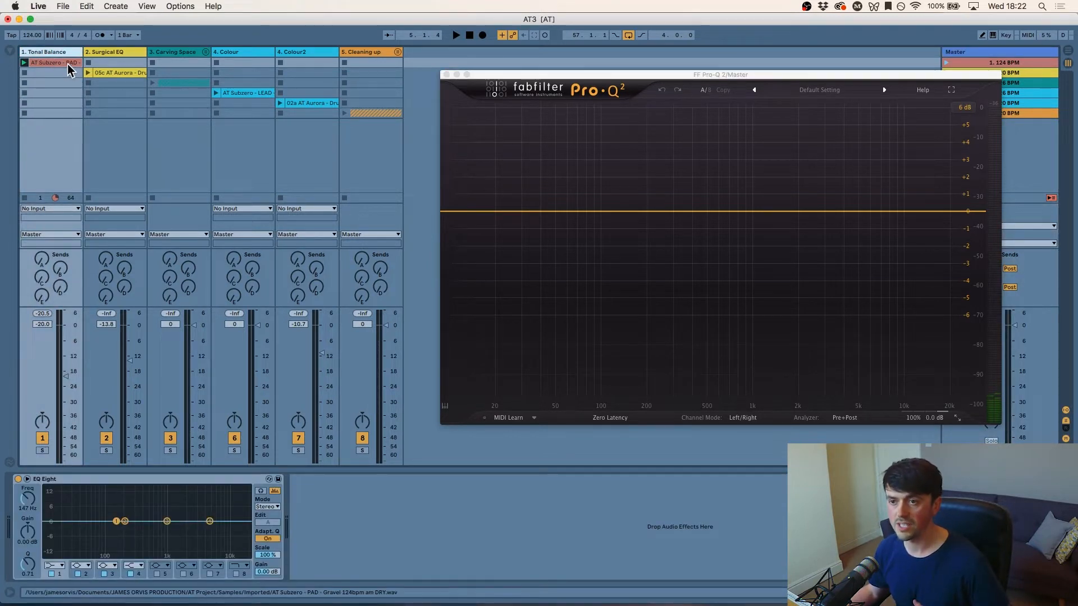
left_click(65, 53)
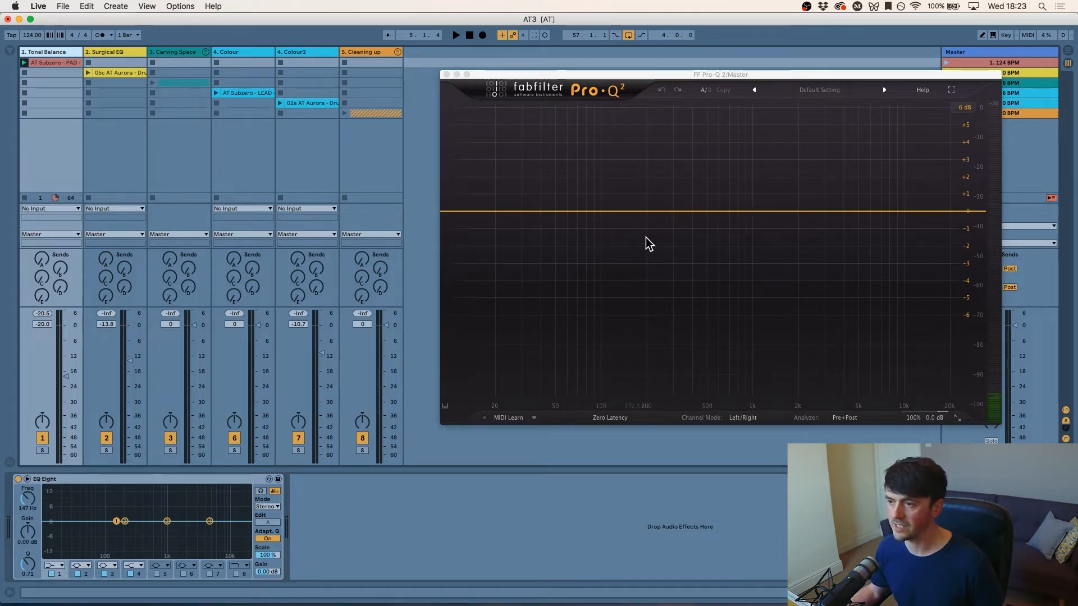
key("space")
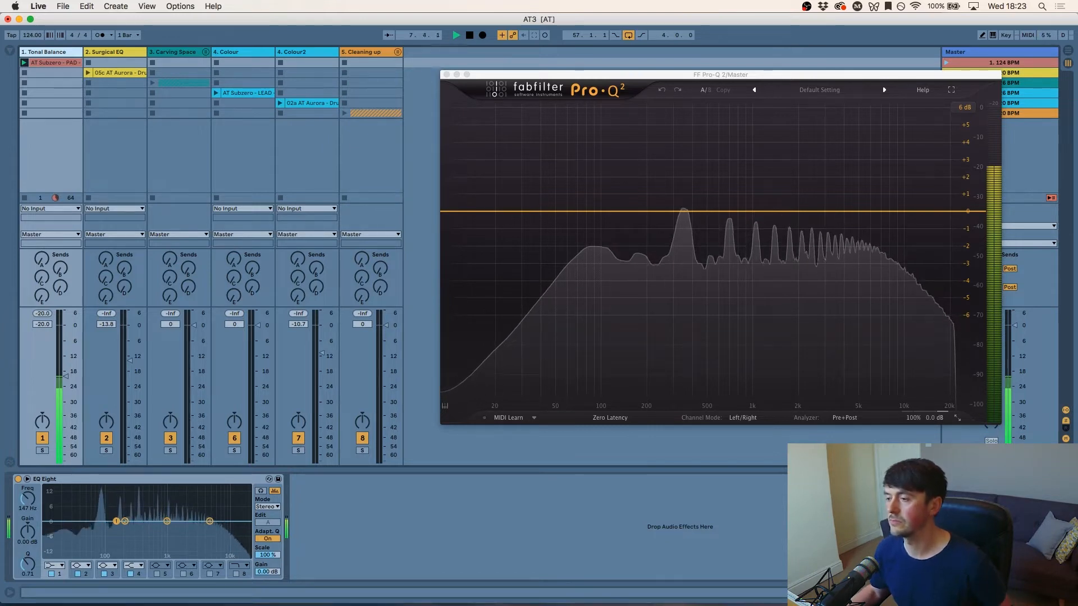
key("space")
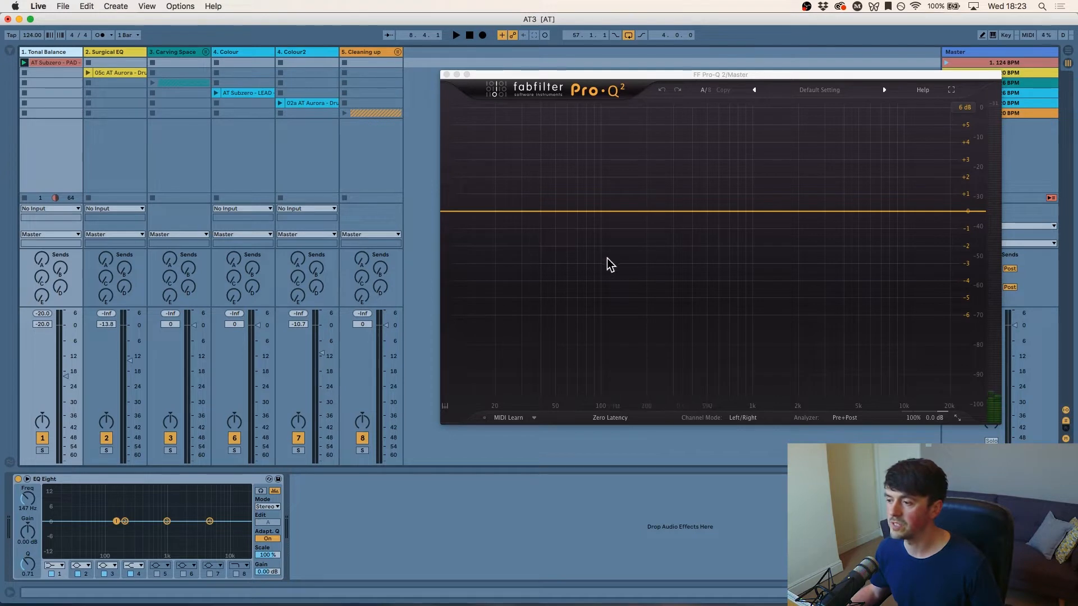
- Set EQ Eight's low-shelf band on the Tonal Balance track to 156 Hz and boost it 8.33 dB while auditioning the pad
left_click(406, 552)
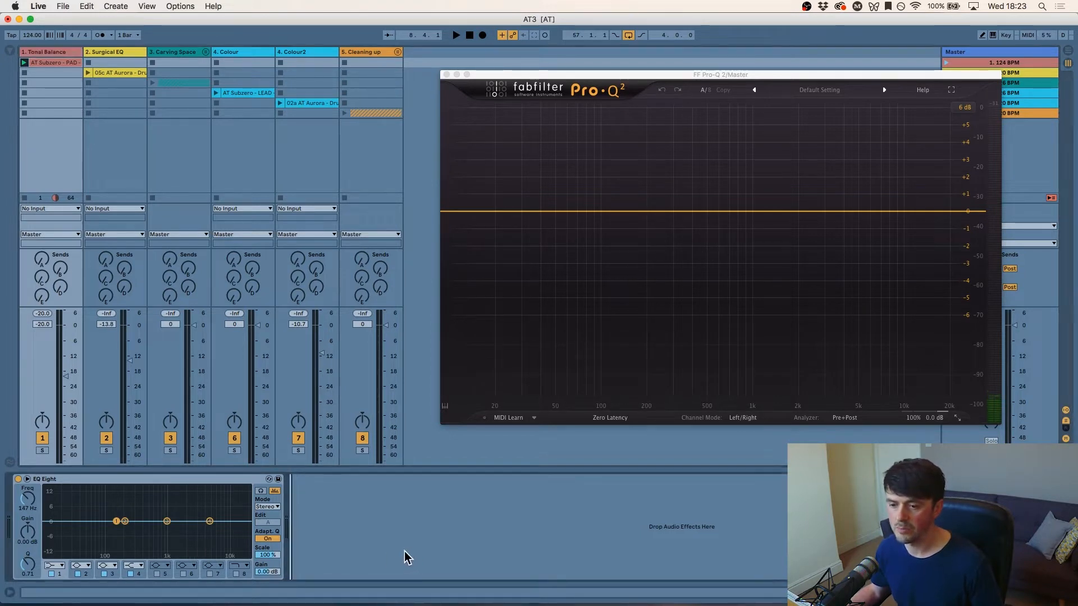
left_click(54, 480)
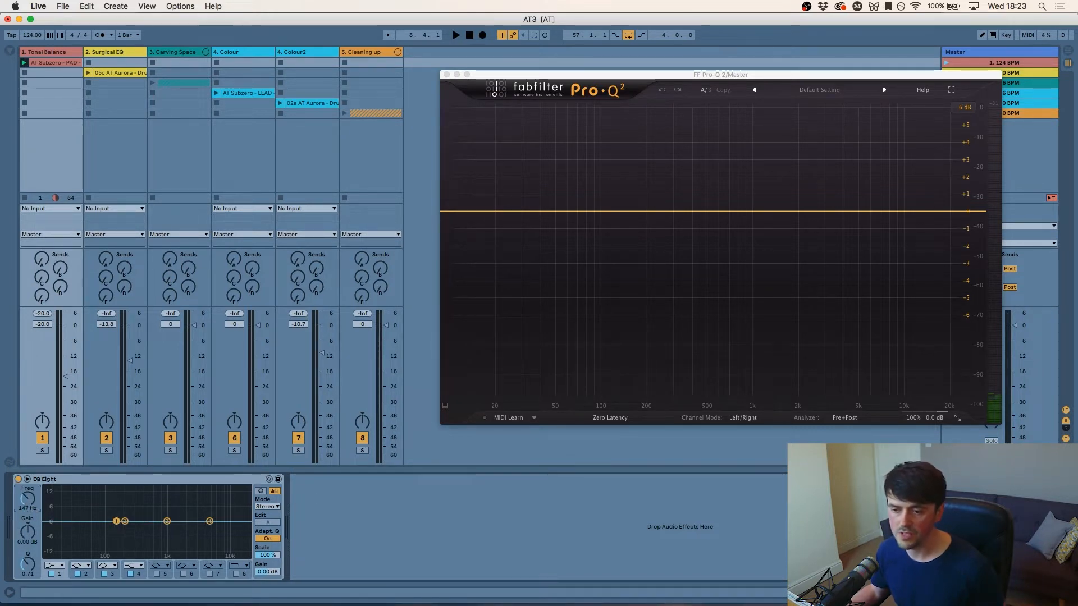
left_click_drag(27, 499, 27, 495)
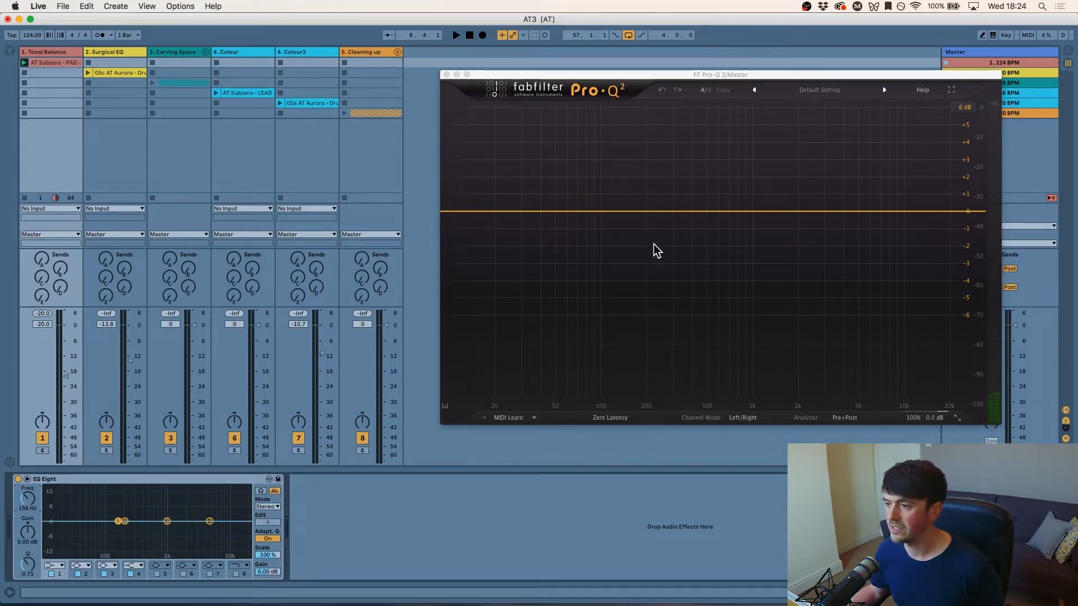
key("space")
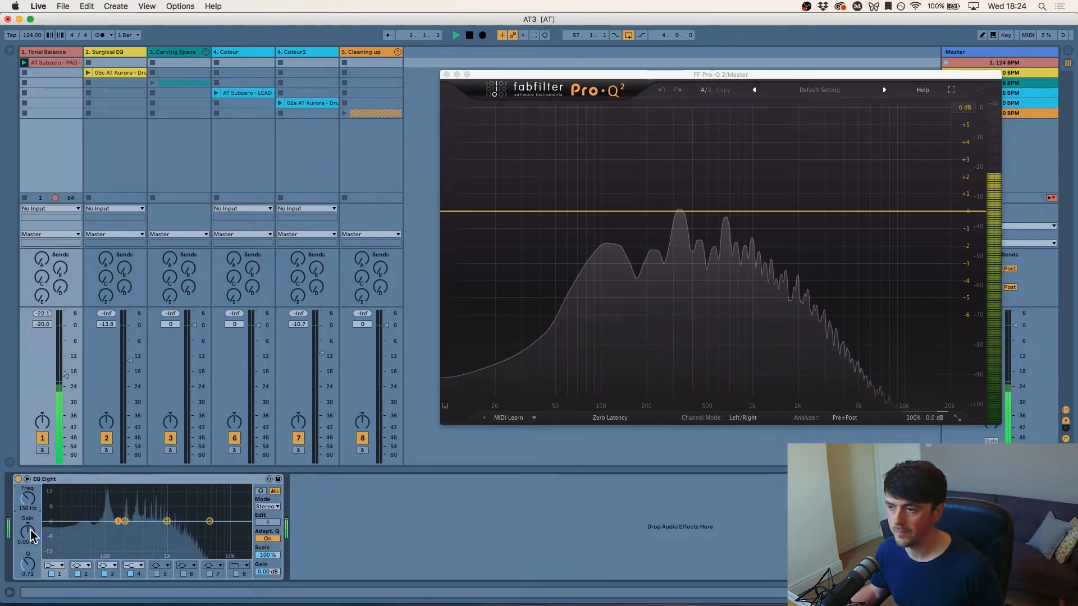
left_click_drag(30, 529, 30, 502)
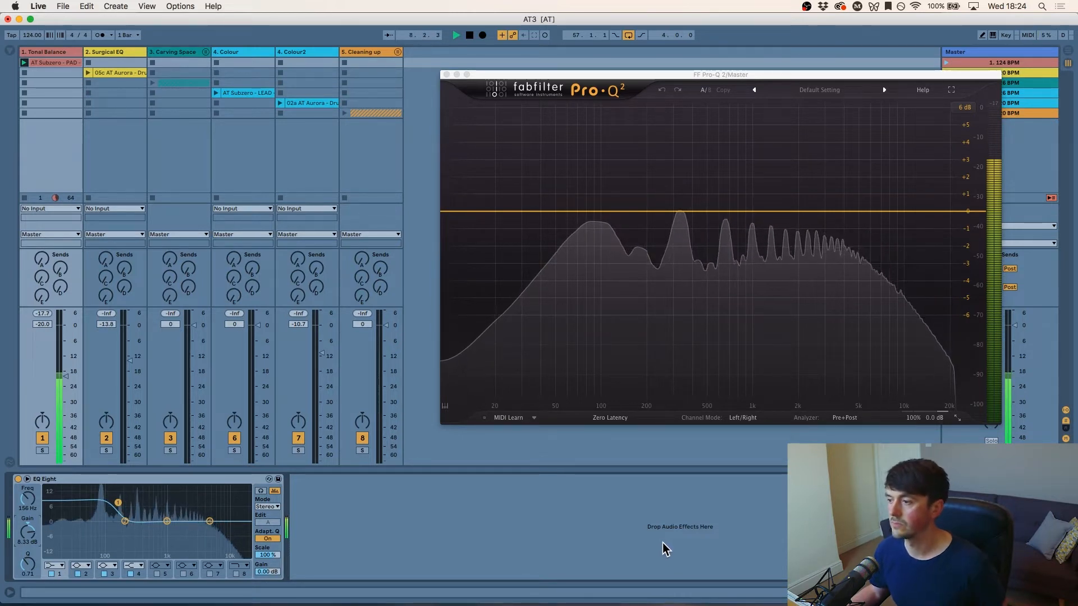
key("space")
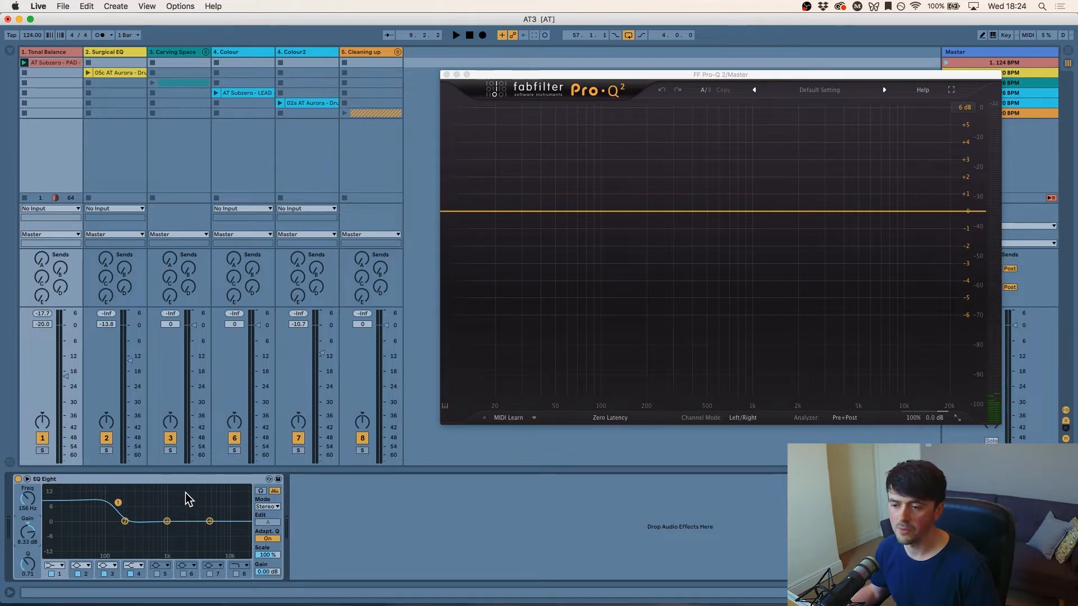
- Stop the Tonal Balance clip, close the Pro-Q 2 window and select the Aurora drum clip's row on the Surgical EQ track
left_click(96, 479)
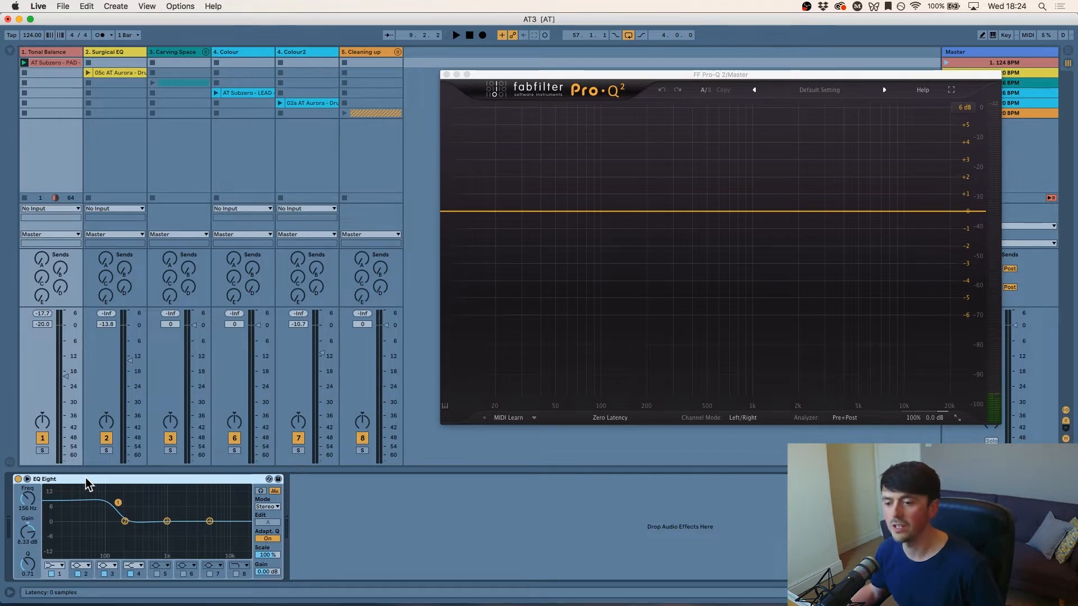
left_click(54, 50)
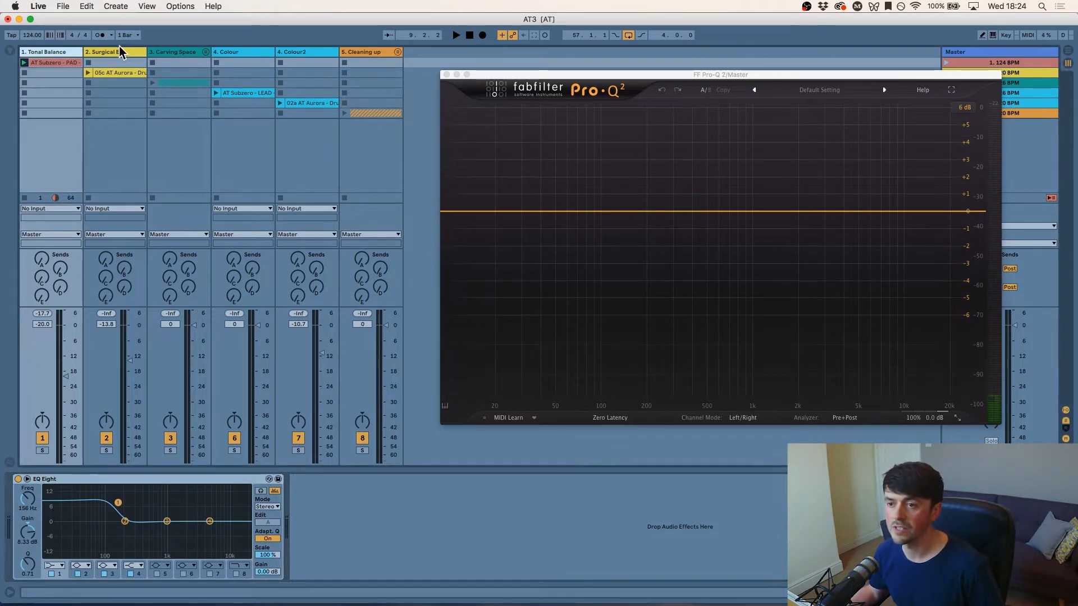
left_click(123, 52)
left_click(22, 73)
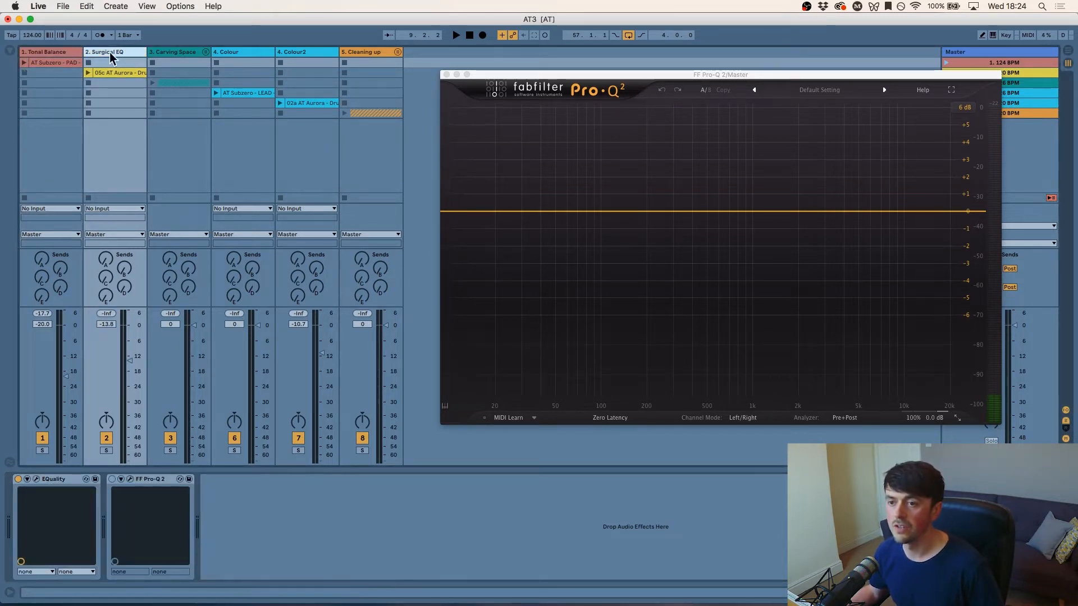
left_click(446, 74)
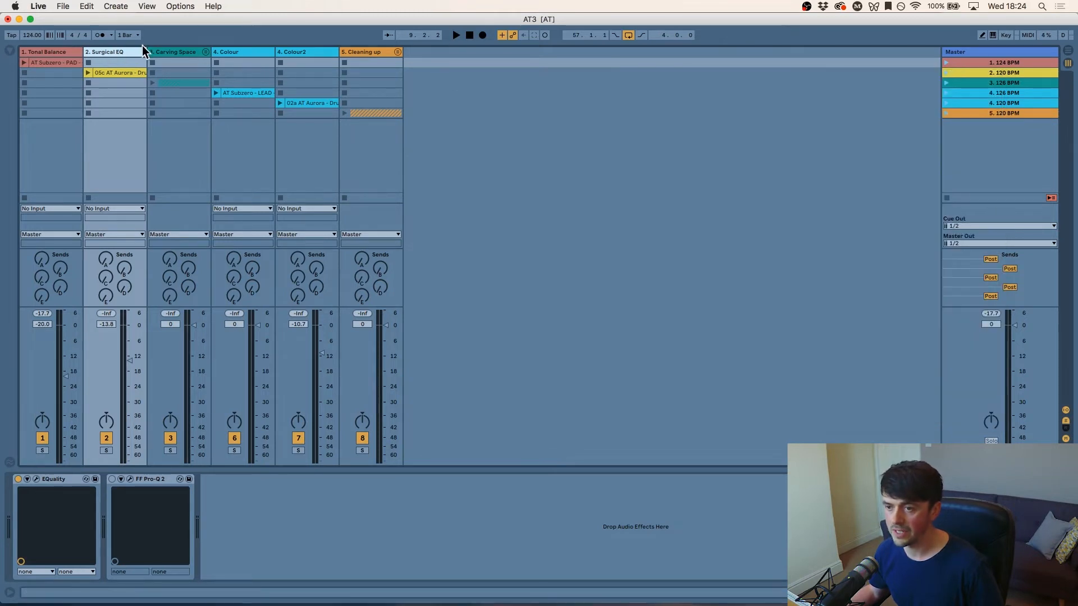
left_click(103, 83)
left_click(101, 73)
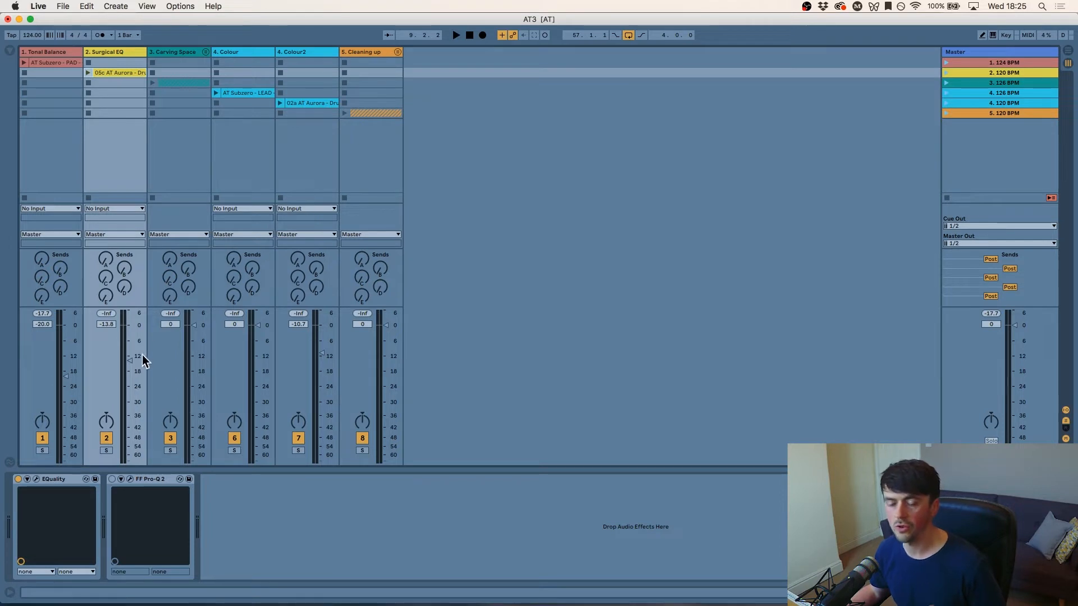
- Reopen Pro-Q 2 on the Master track and play the Surgical EQ drum clip to examine its spectrum
left_click(1022, 53)
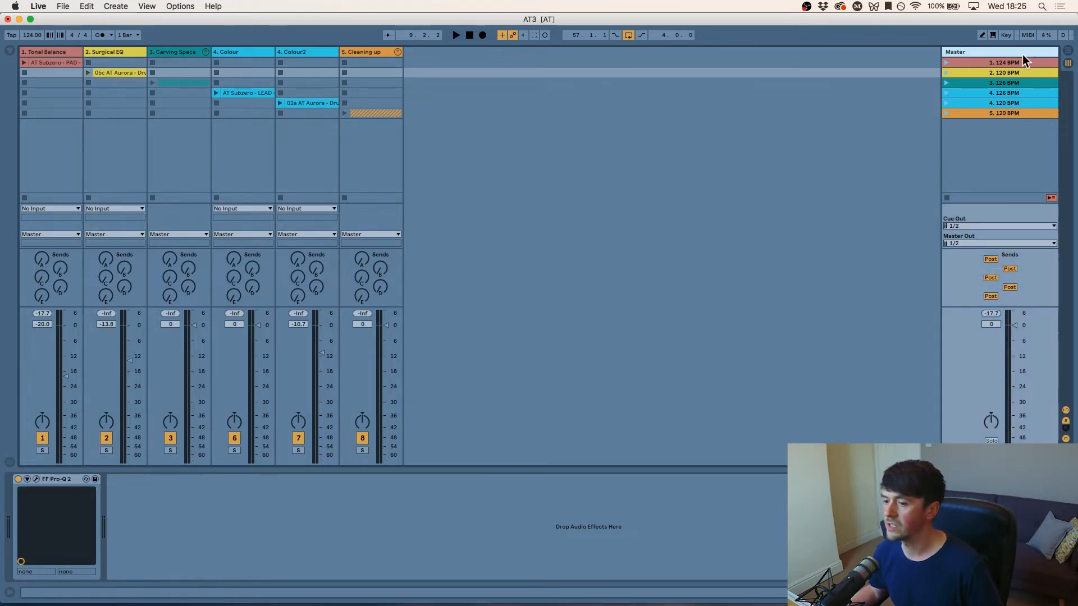
left_click(36, 479)
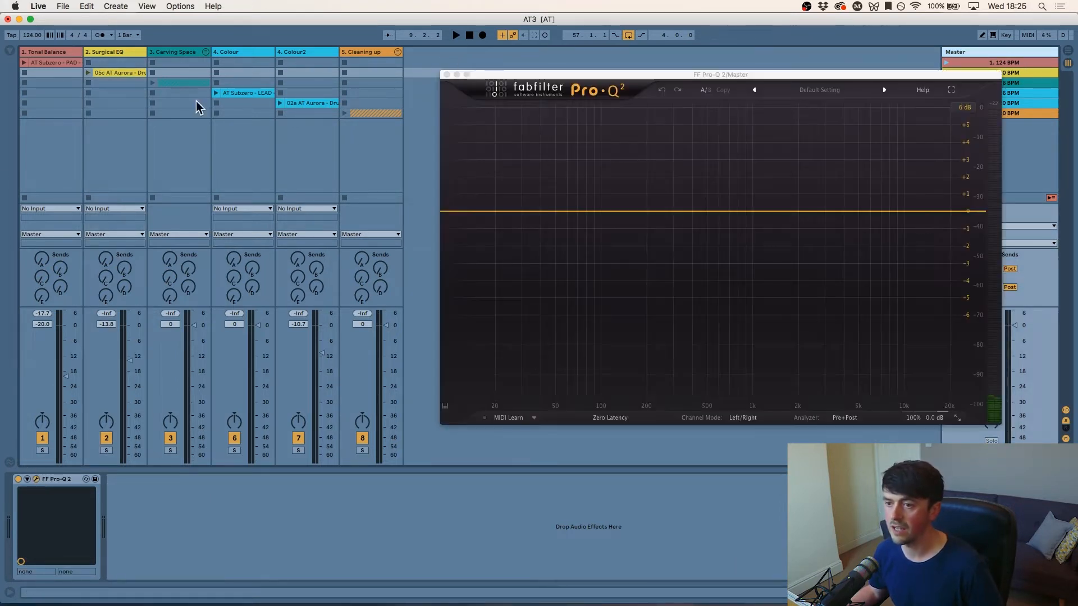
left_click(88, 72)
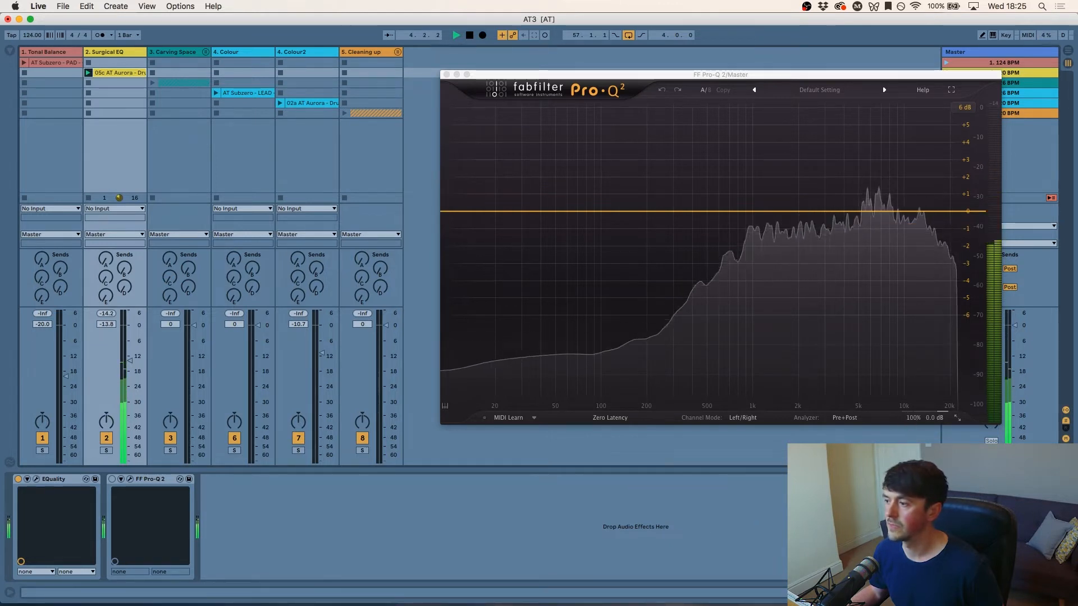
key("space")
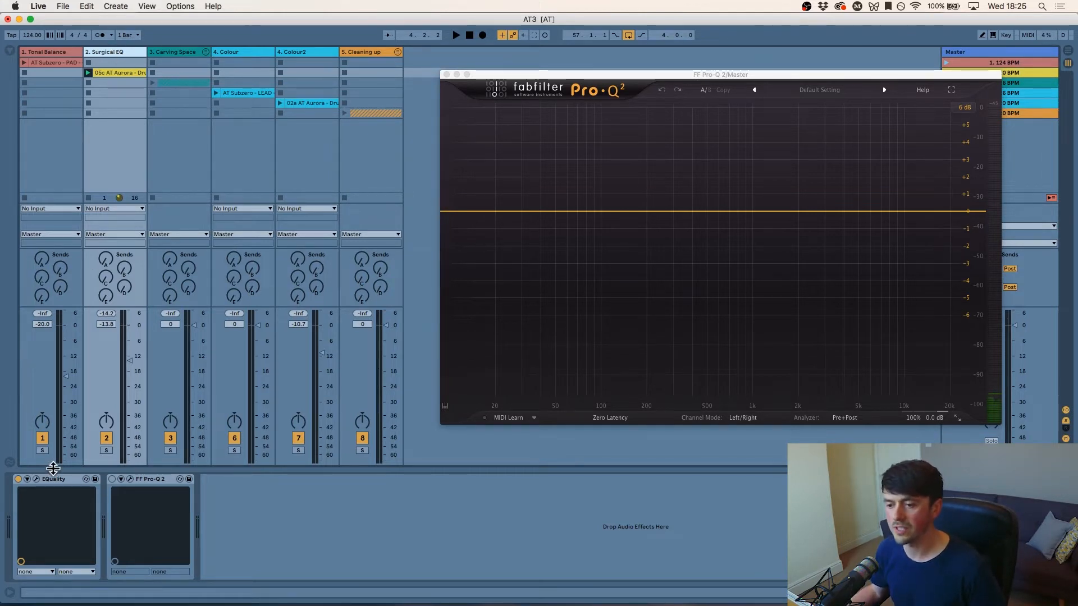
- Open EQuality on the Surgical EQ track and sweep its teal bell band to a boost of about 8.8 dB at 5729 Hz, Q 7.06
left_click(37, 479)
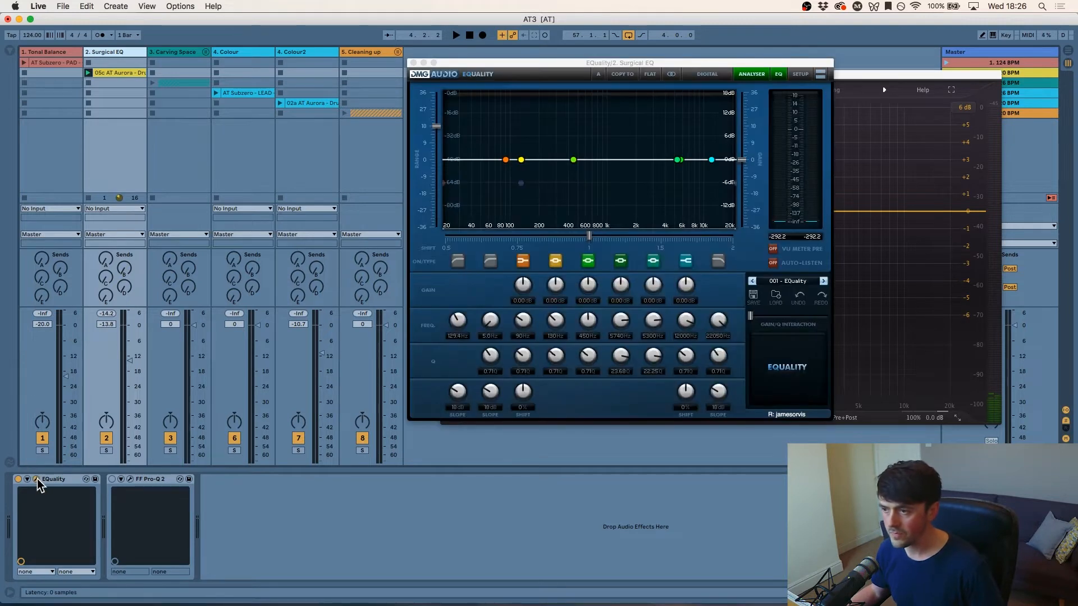
left_click_drag(609, 63, 565, 136)
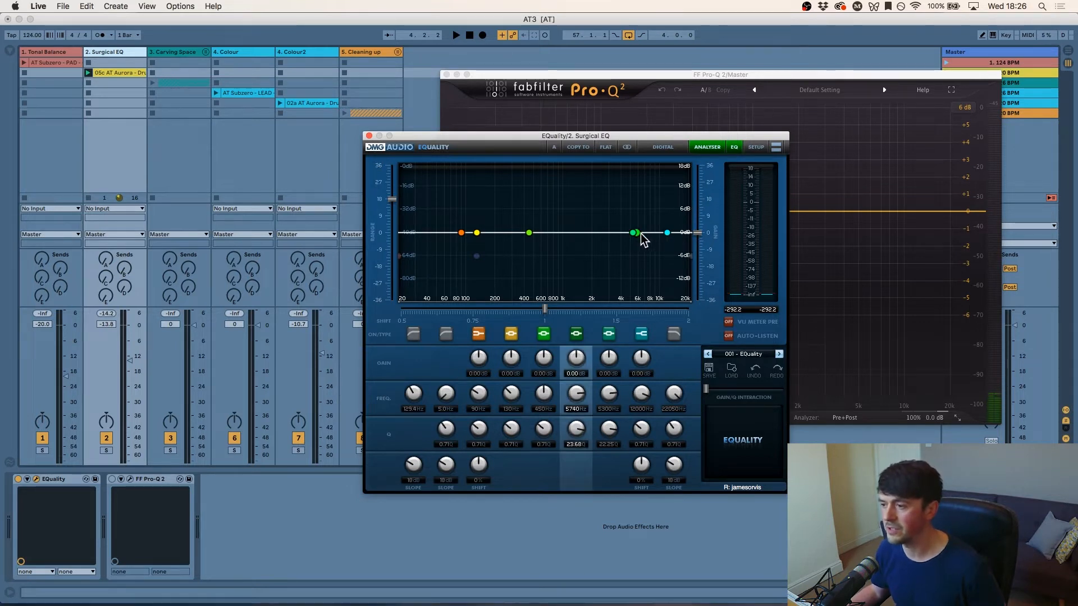
left_click_drag(631, 232, 580, 210)
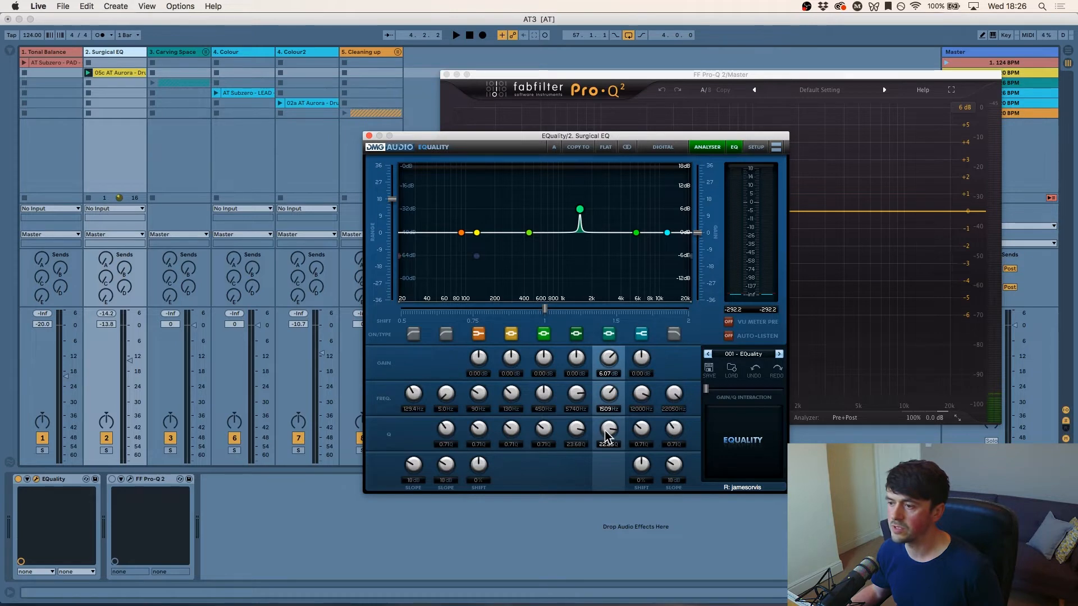
left_click_drag(606, 437, 604, 455)
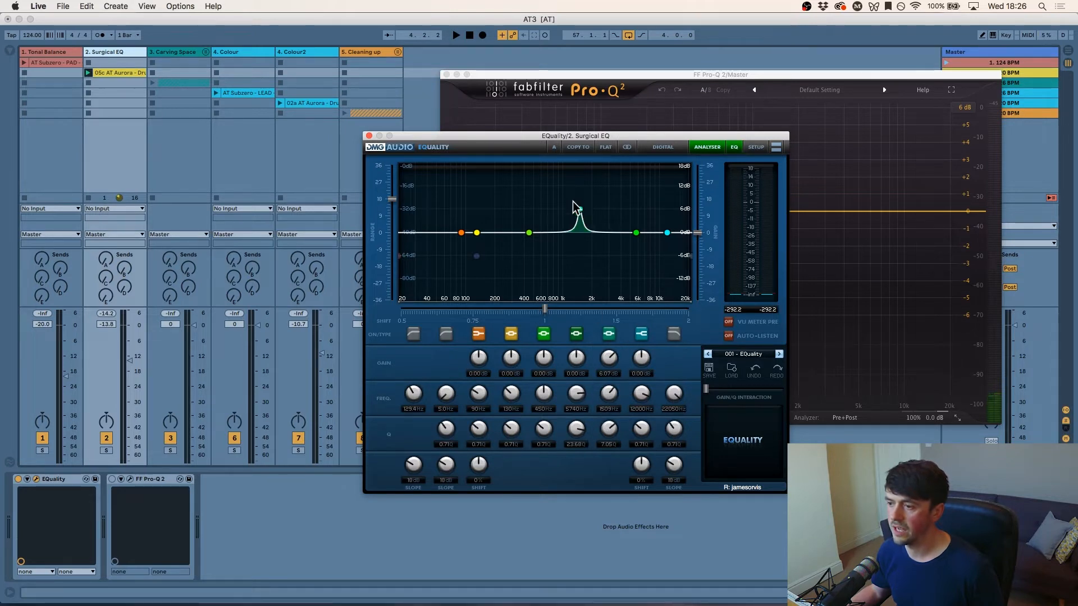
left_click_drag(579, 209, 637, 202)
key("space")
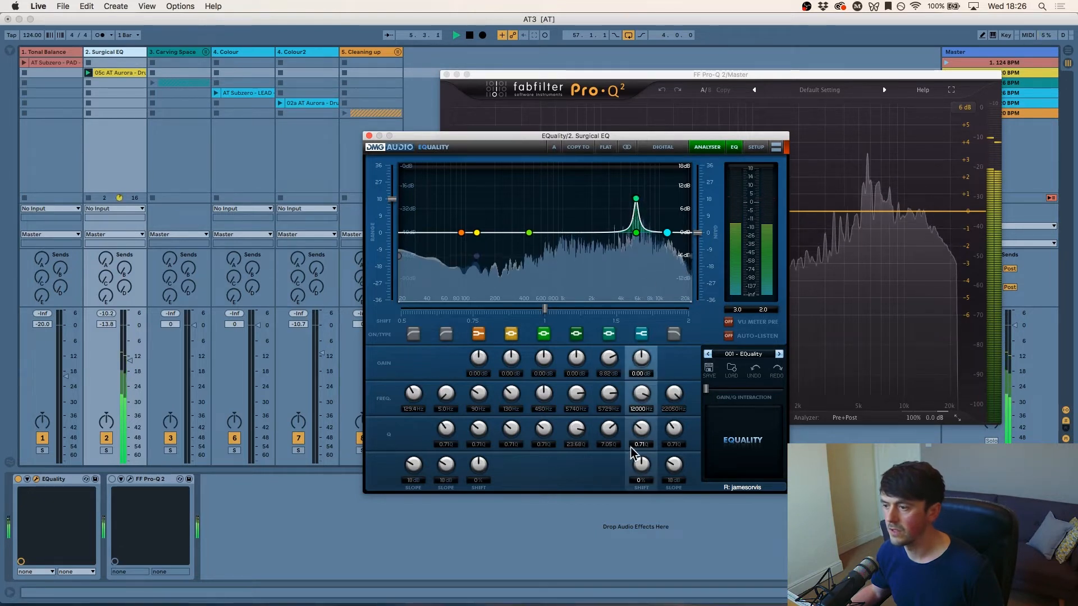
key("space")
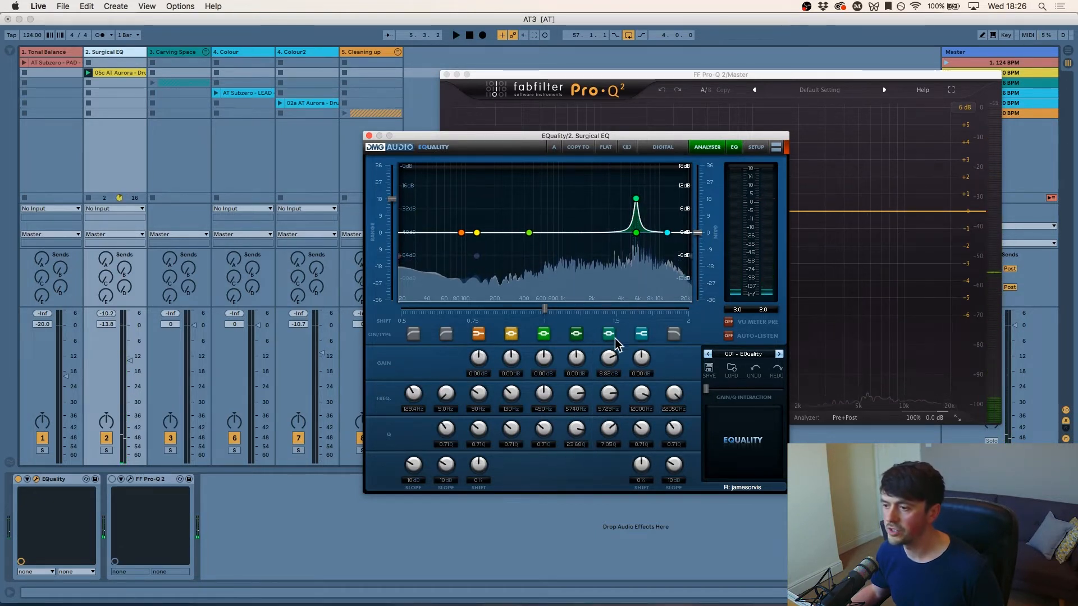
- Narrow the 5729 Hz band to a Q of 19.05, cut it to -3.42 dB and audition the drums
left_click_drag(613, 427, 615, 354)
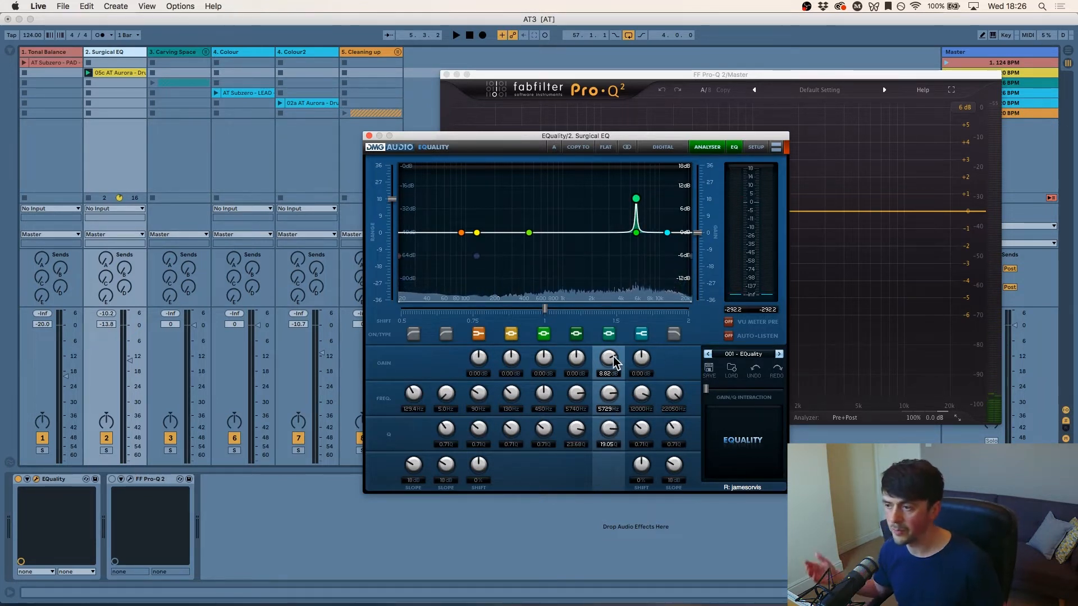
left_click_drag(613, 356, 618, 389)
key("space")
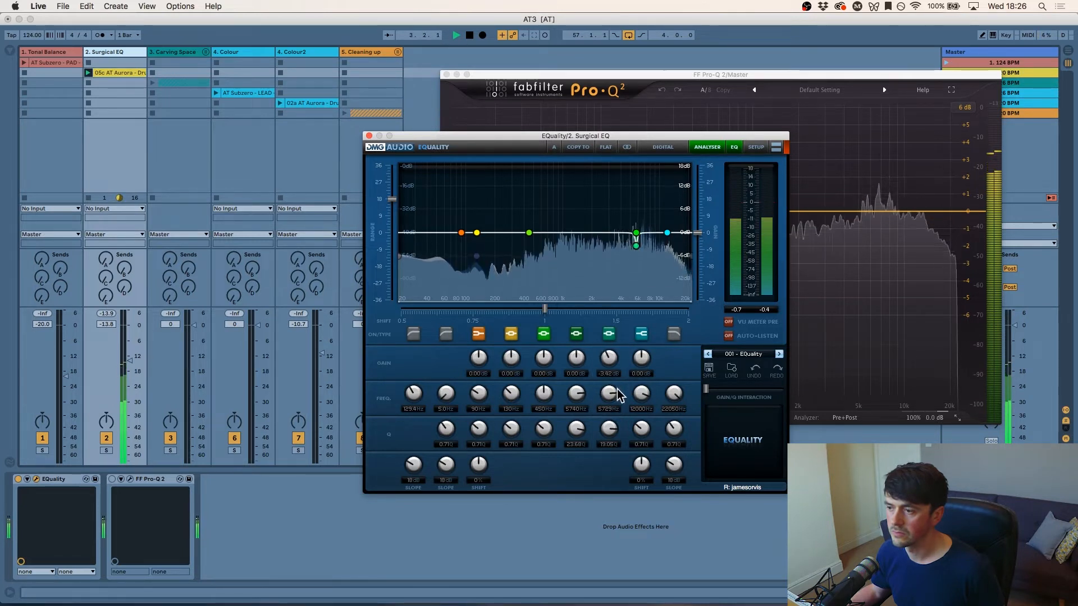
key("space")
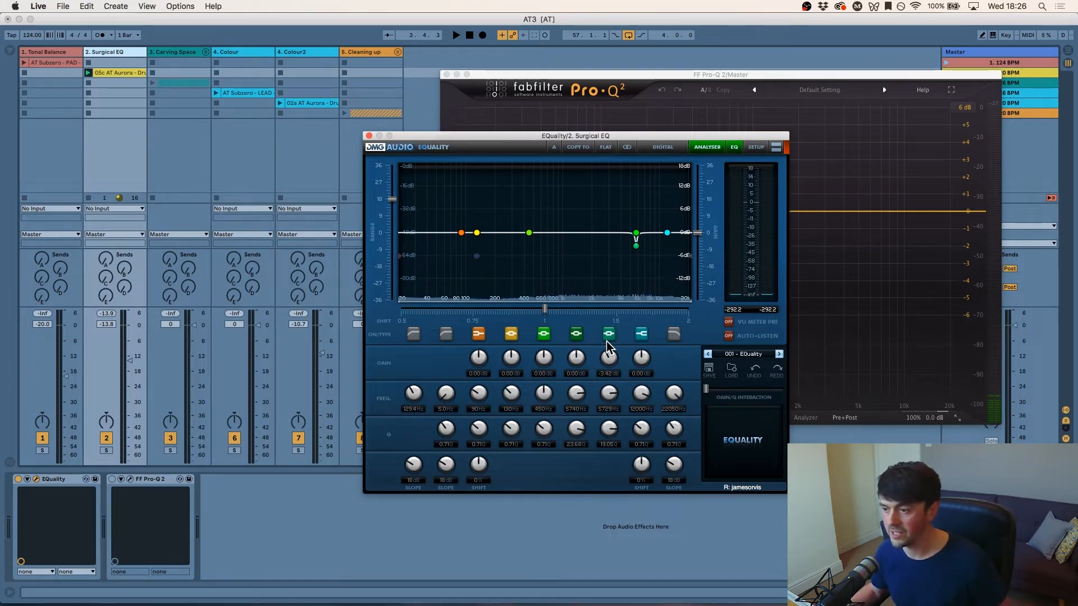
- Exaggerate the 5729 Hz cut to -18 dB, ease it back to -3.24 dB and play the drums again
left_click_drag(608, 360, 605, 410)
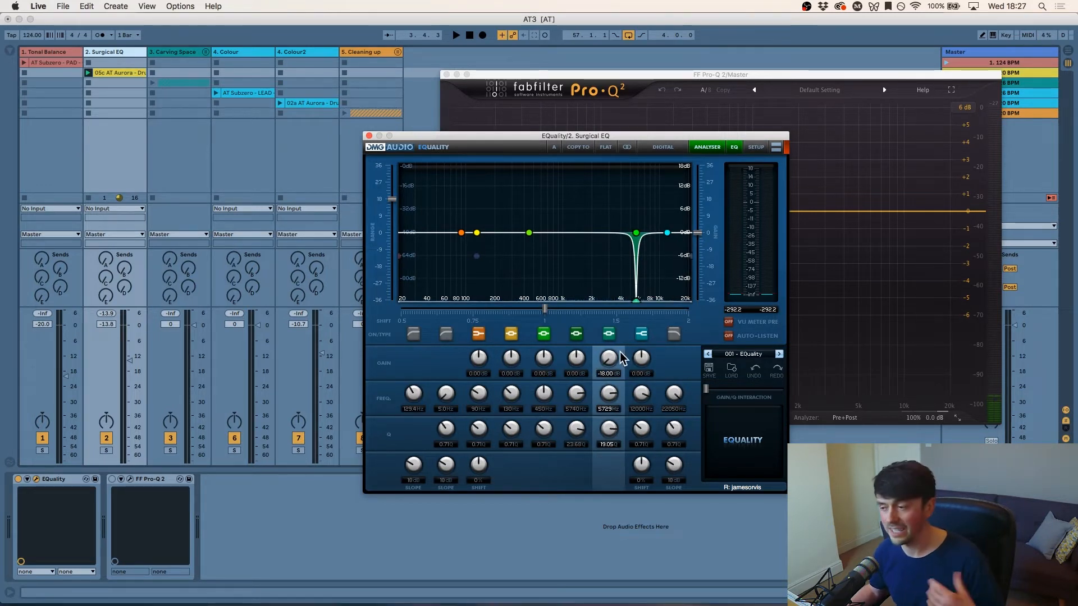
left_click_drag(608, 362, 607, 316)
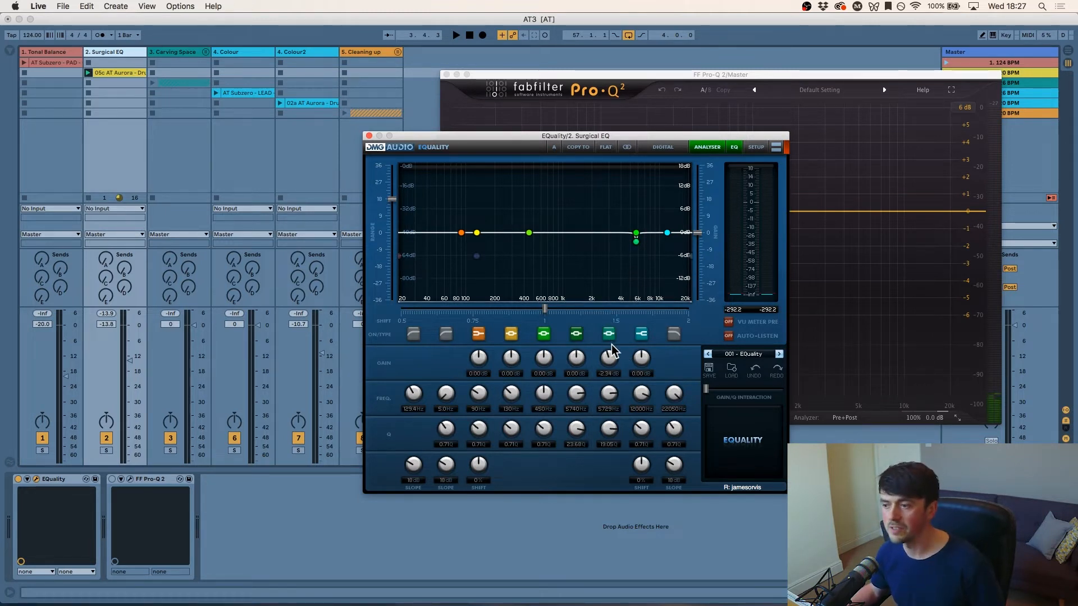
mouse_move(607, 356)
left_mouse_down()
mouse_move(609, 370)
mouse_move(606, 356)
left_mouse_up()
key("space")
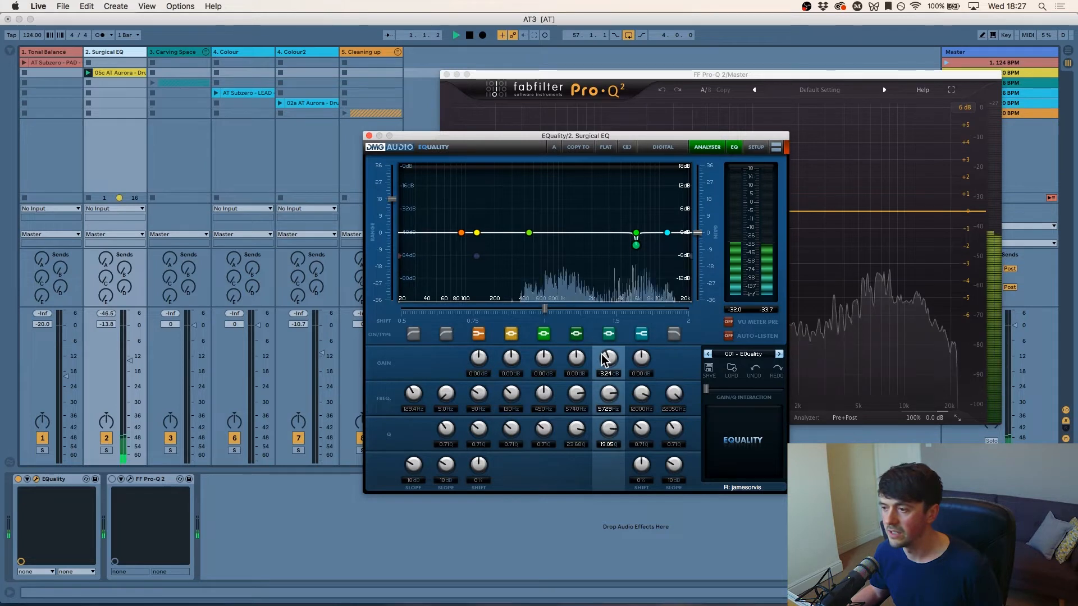
- Set the 5729 Hz cut to -3.06 dB and boost the neighbouring 5740 Hz band by 7.92 dB while playing the drums
left_click_drag(603, 359, 606, 358)
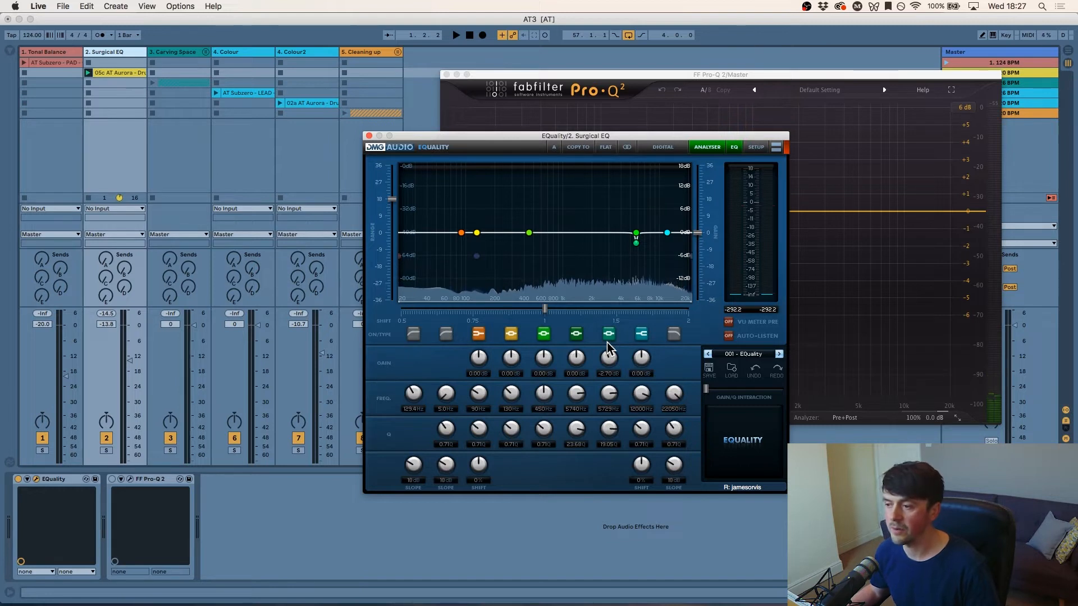
left_click_drag(609, 357, 577, 355)
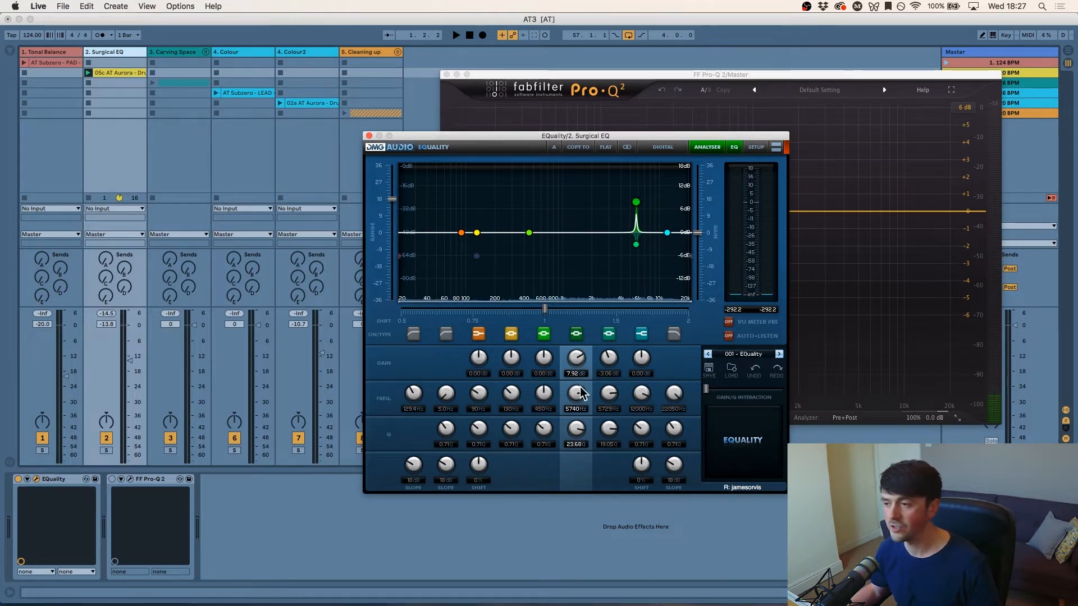
key("space")
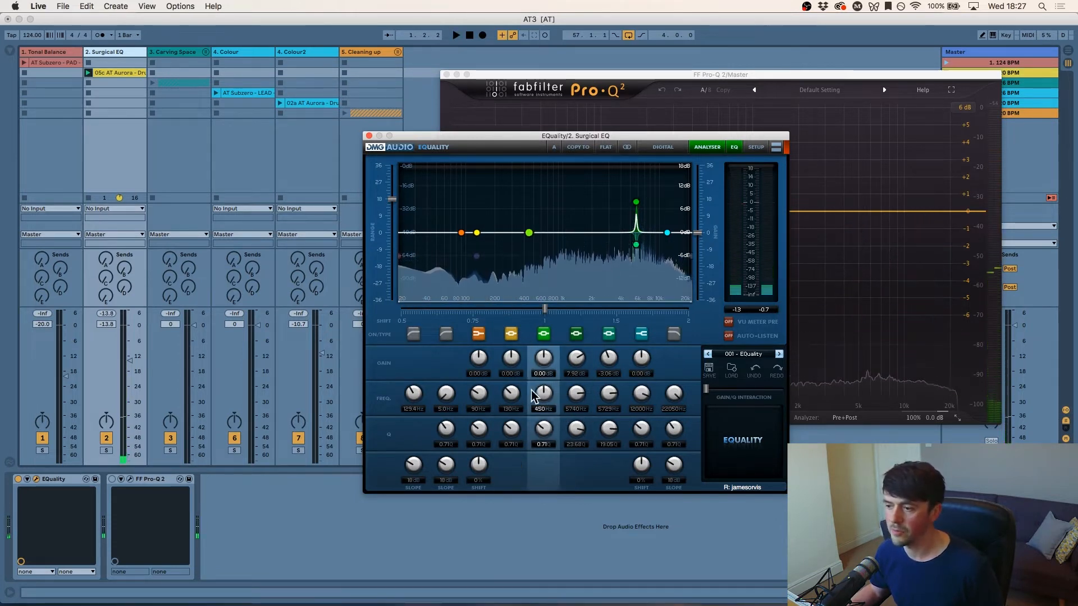
- Sweep the boosted green band to 6773 Hz at Q 30.36, cut it to -2.52 dB and audition the drums
left_click_drag(578, 395, 577, 429)
key("space")
key("space")
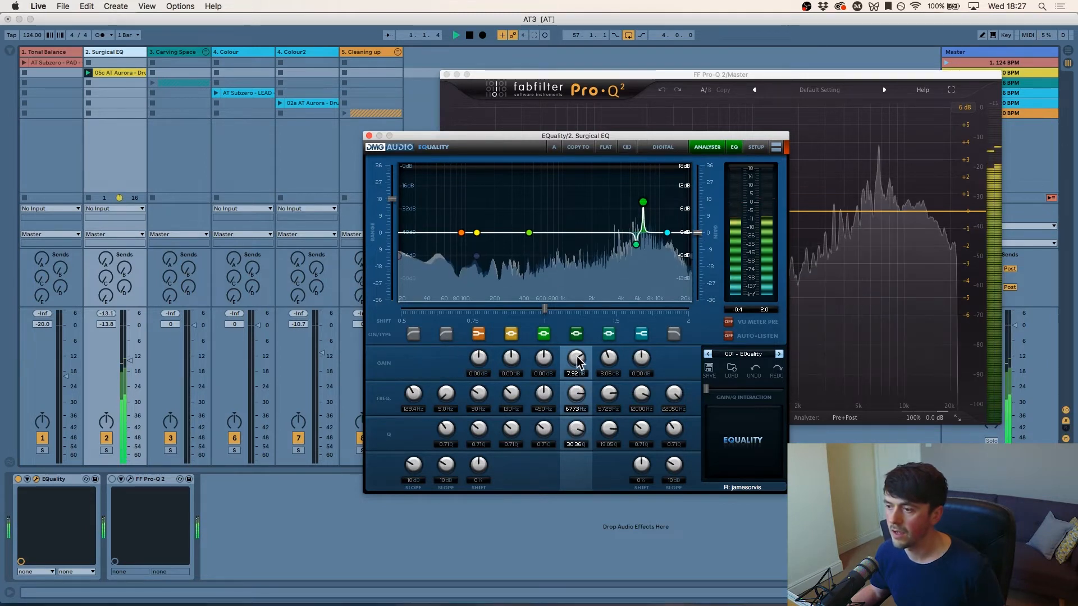
left_click_drag(577, 356, 580, 395)
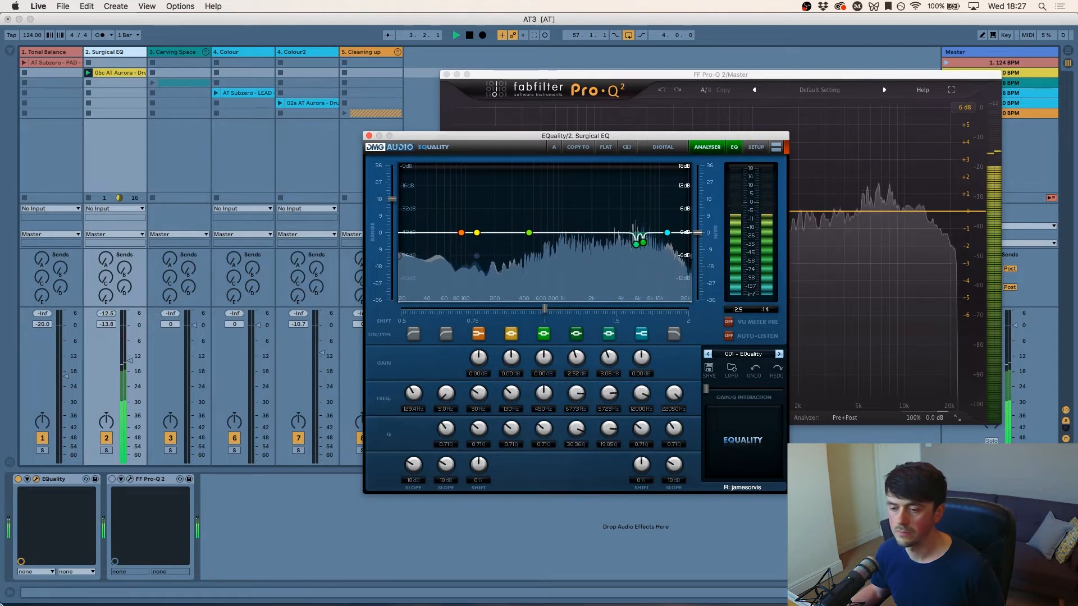
key("space")
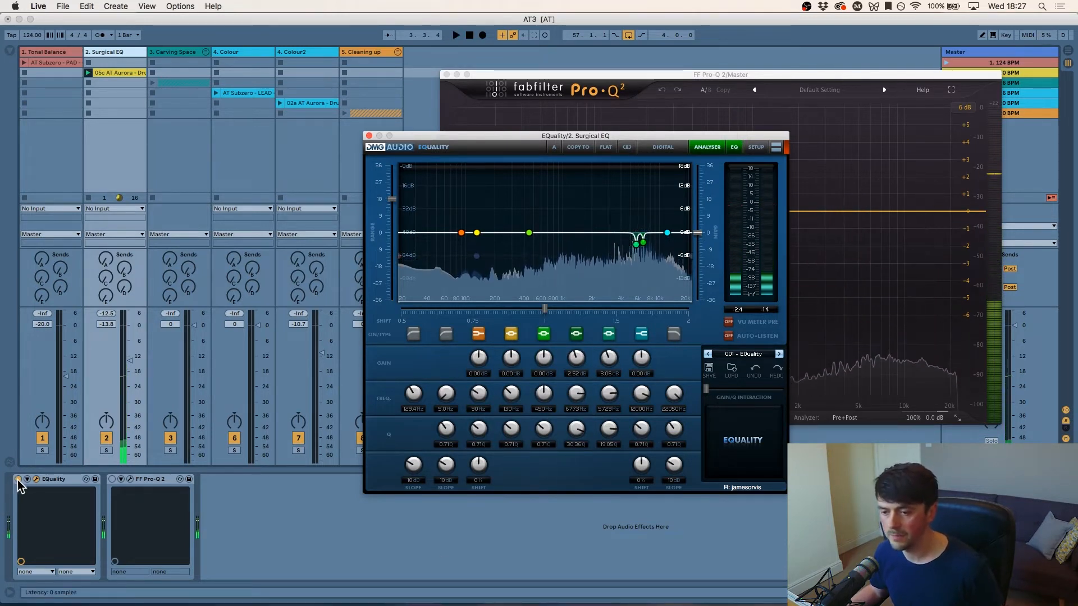
- Compare the drums with EQuality bypassed and active during playback, and leave EQuality bypassed
left_click(19, 479)
key("space")
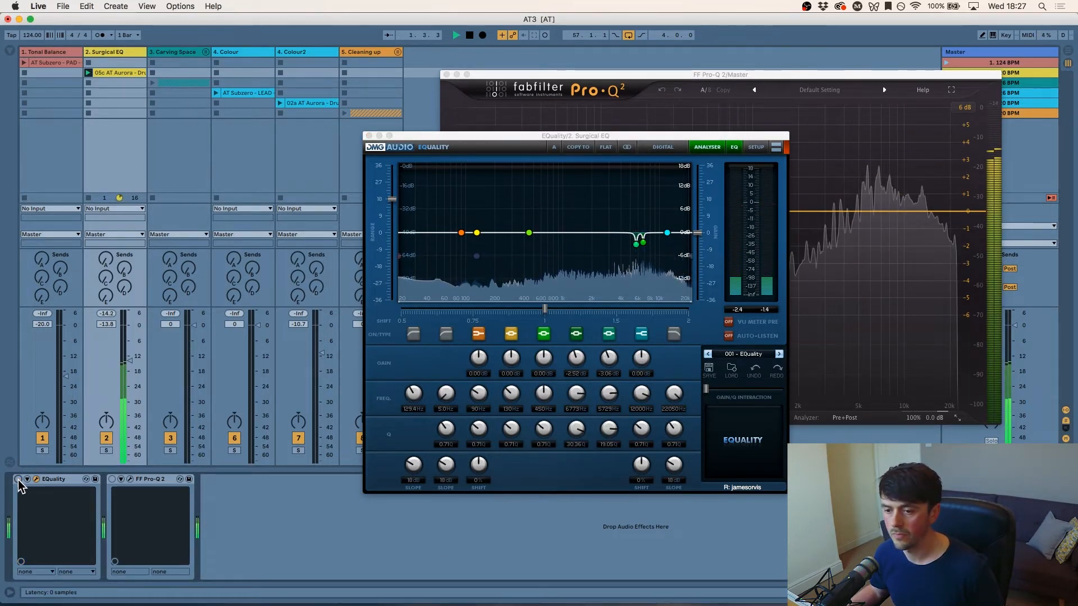
left_click(19, 480)
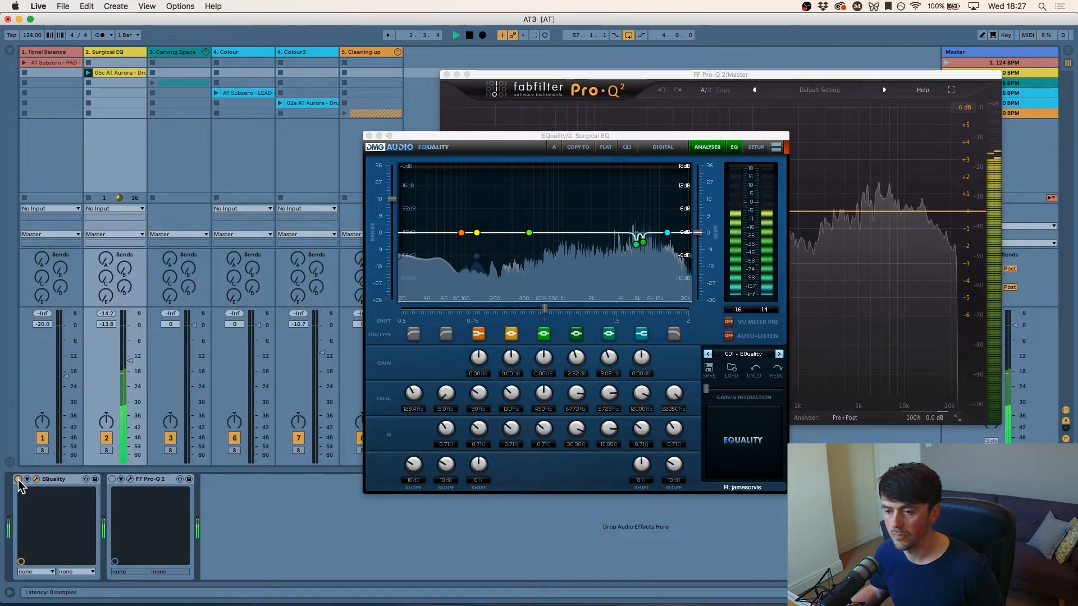
left_click(18, 480)
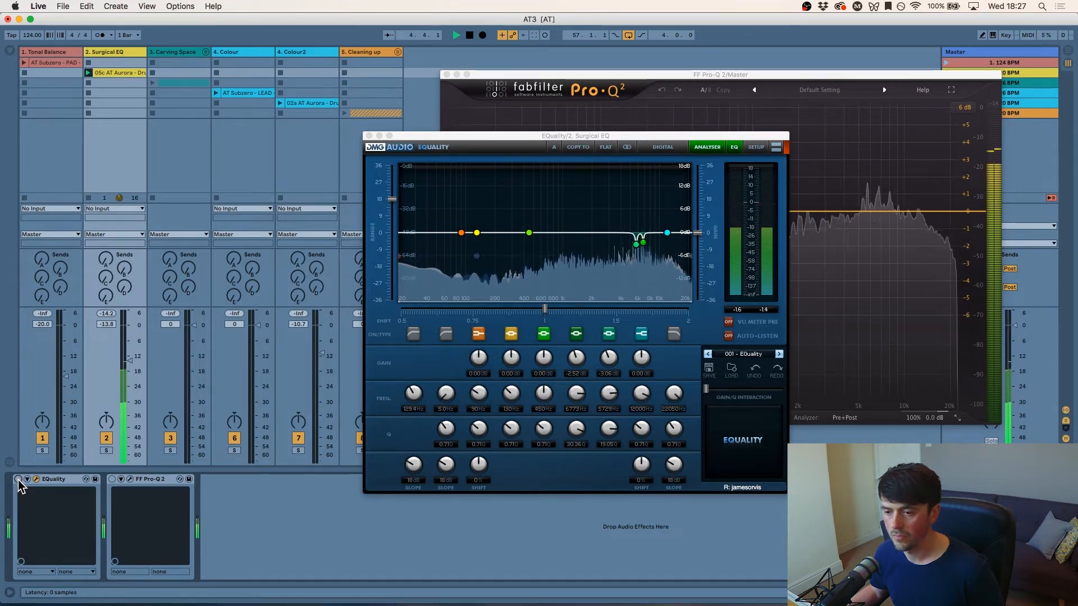
key("space")
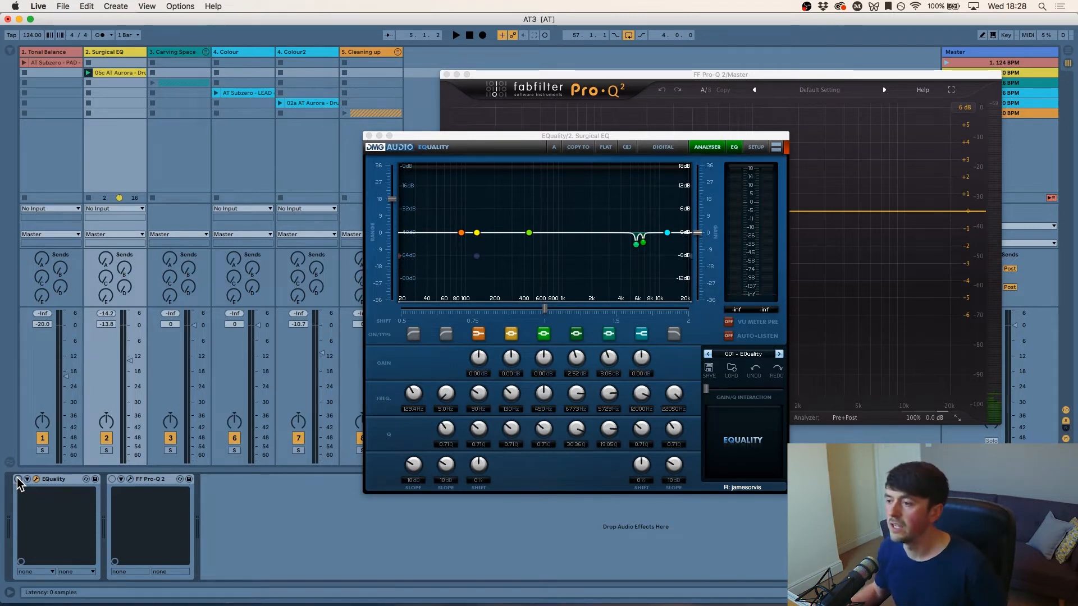
- Close EQuality, then enable and open Pro-Q 2 on the Surgical EQ track and offset its window from the Master one
left_click(368, 136)
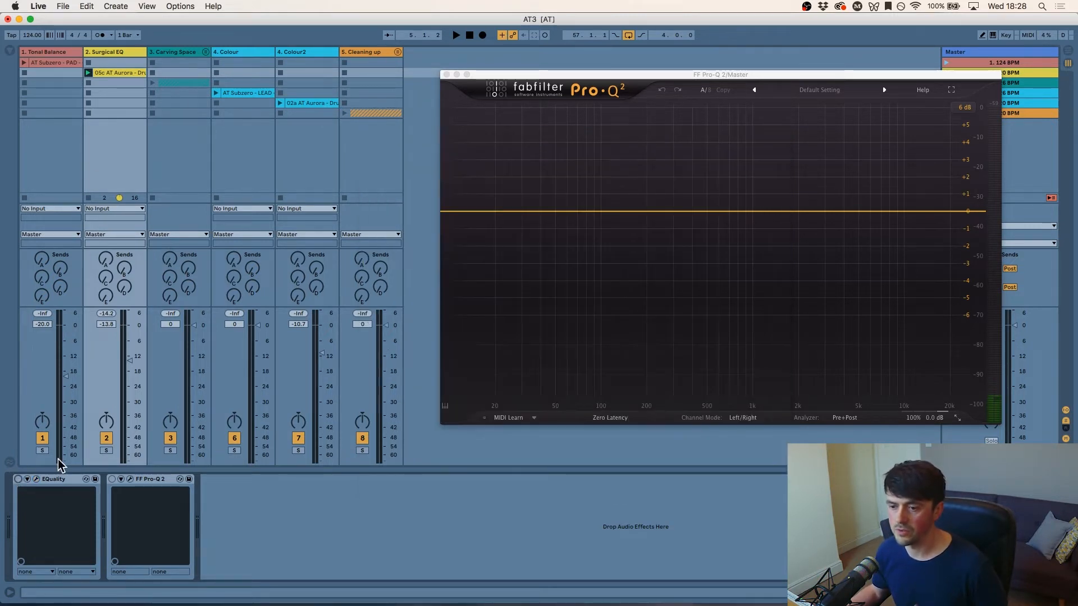
left_click(36, 479)
left_click(37, 479)
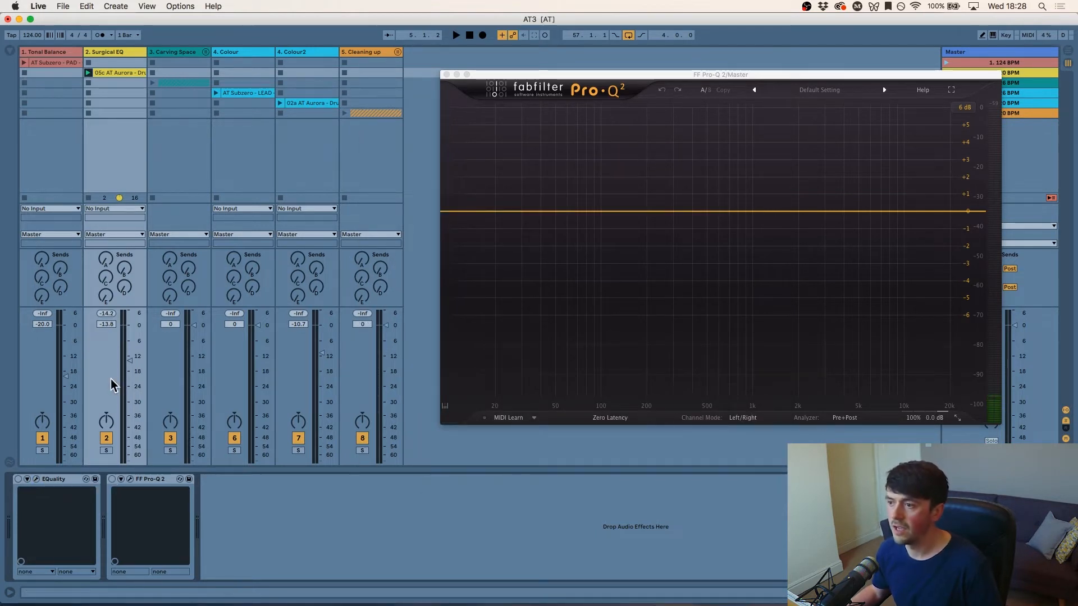
left_click(131, 479)
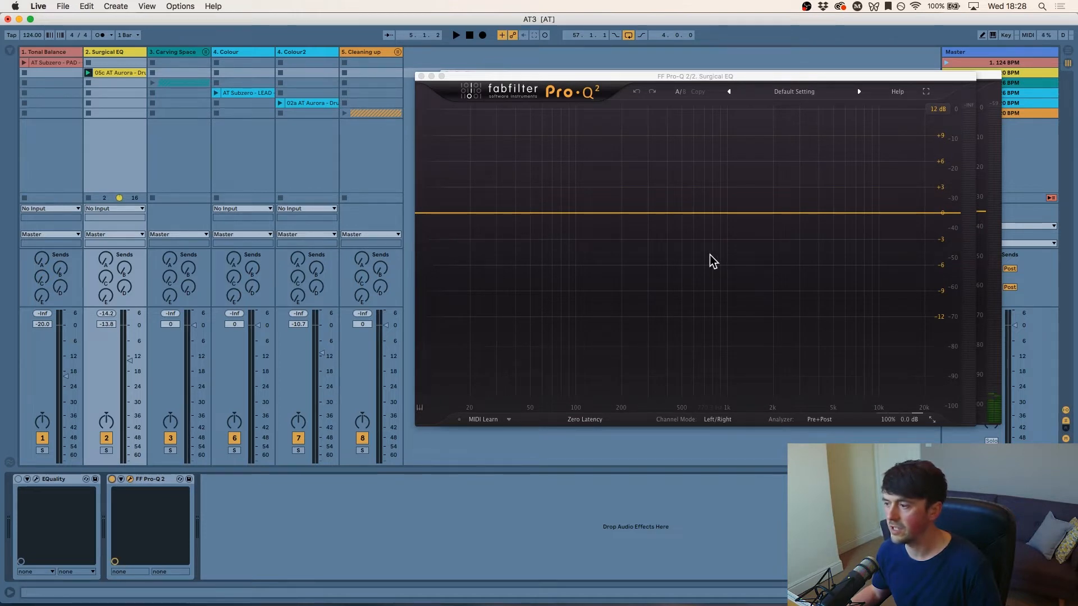
left_click_drag(706, 73, 595, 81)
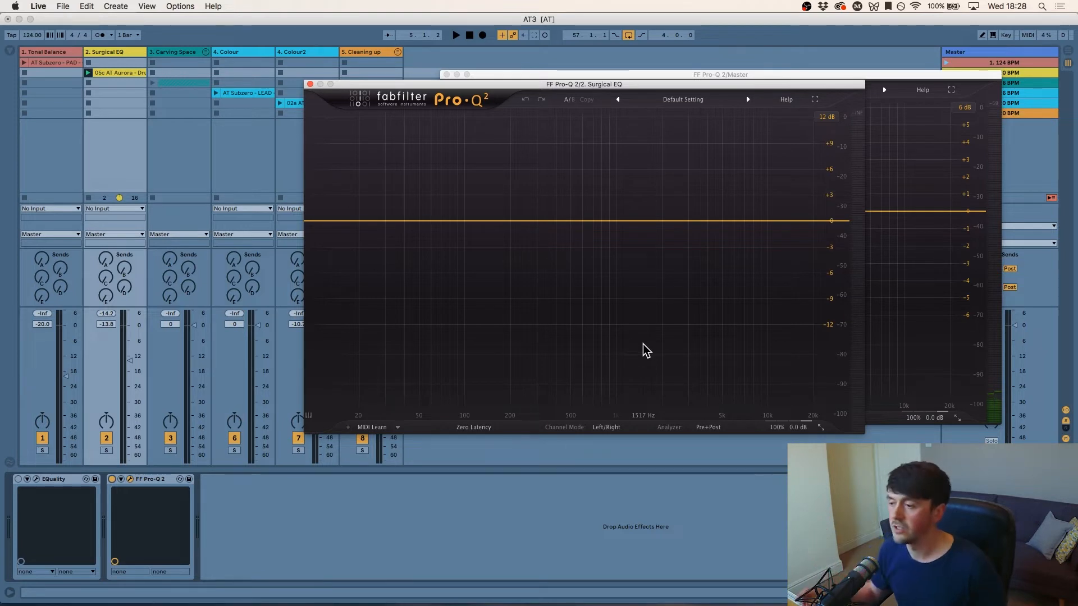
- Play the drums and grab the spectrum peak at 5758.8 Hz, pulling it down to -3.81 dB with a Q of 12.25
key("space")
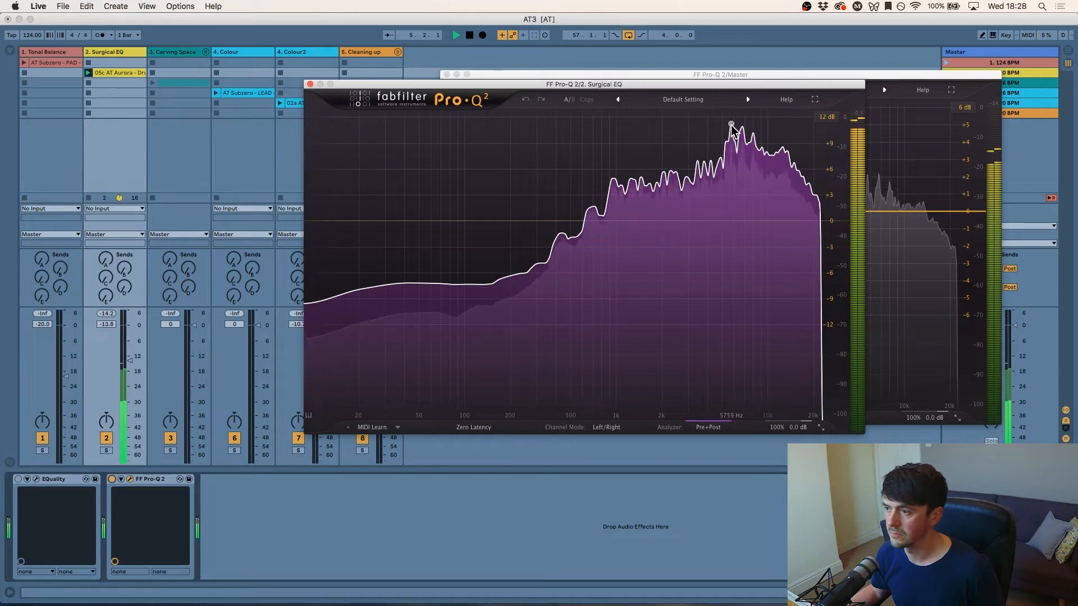
left_click_drag(730, 124, 731, 148)
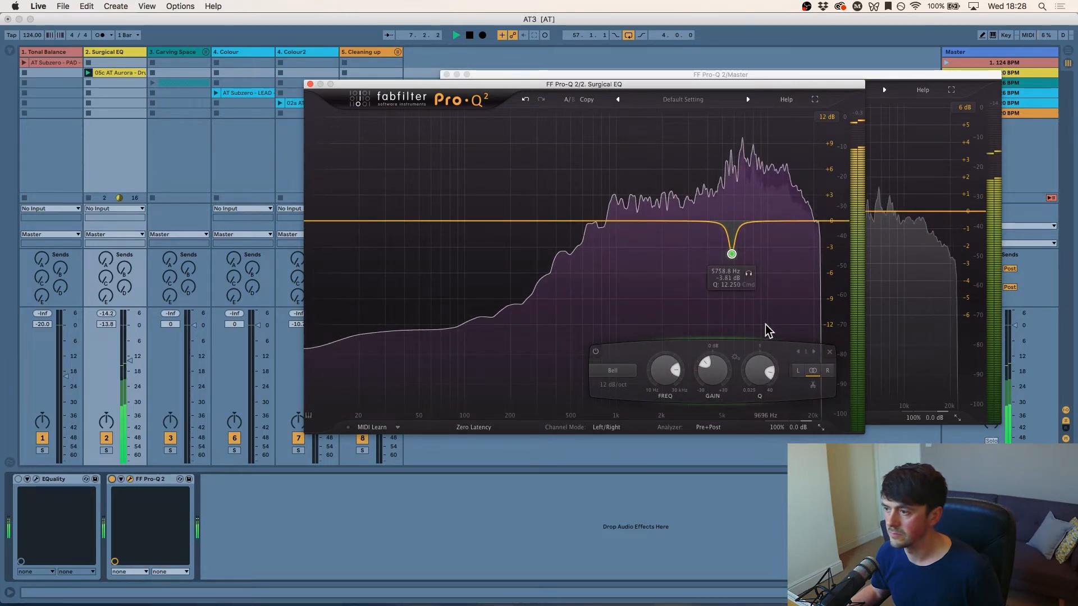
mouse_move(766, 324)
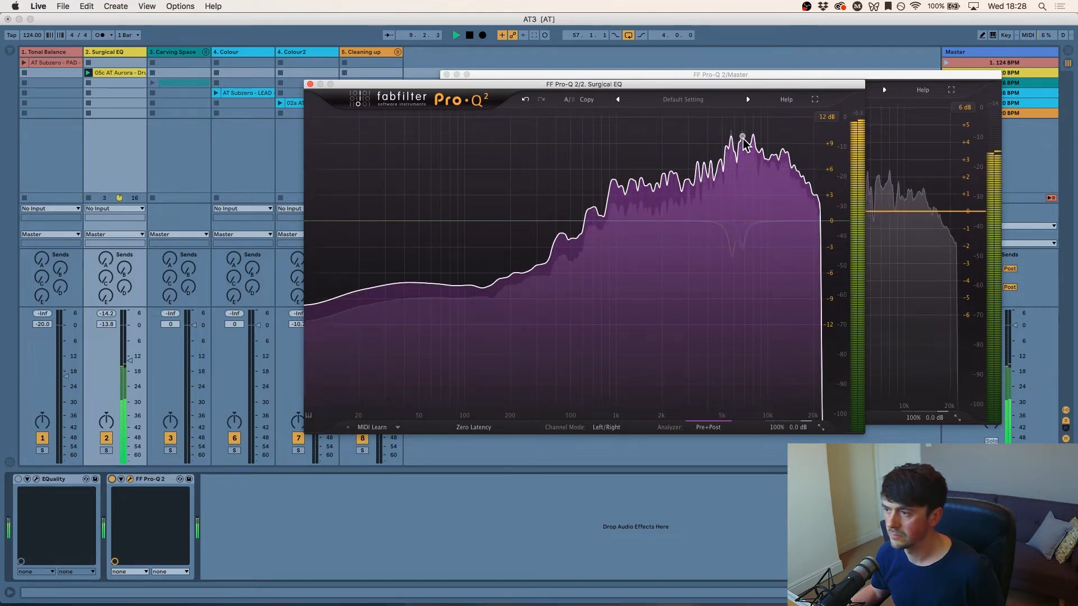
- Pull down the next spectrum peak just above the first cut, stop playback and slightly soften this second cut
left_click_drag(743, 135, 744, 248)
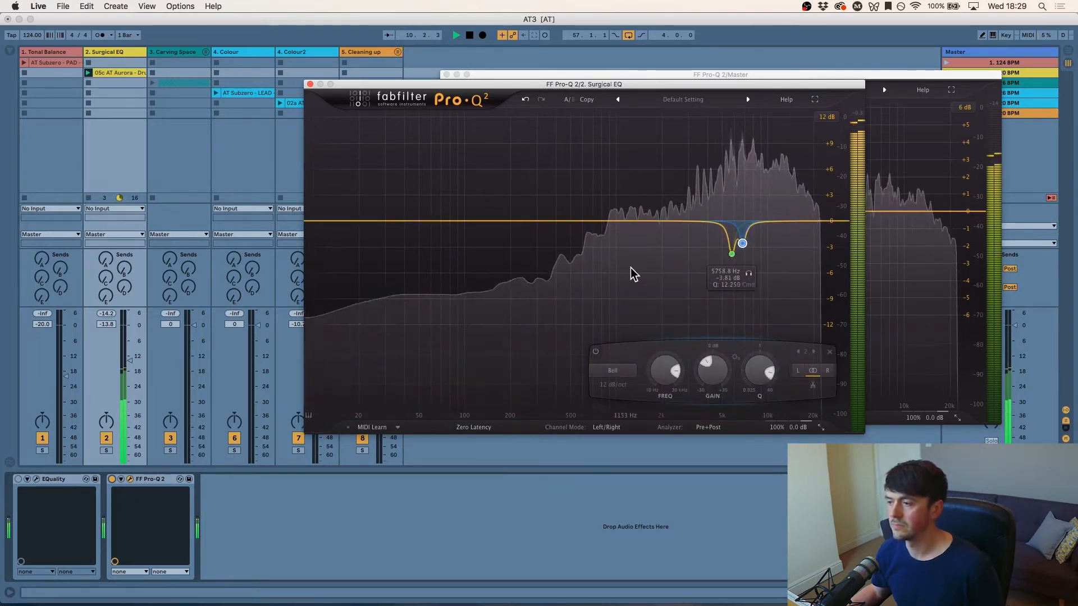
key("space")
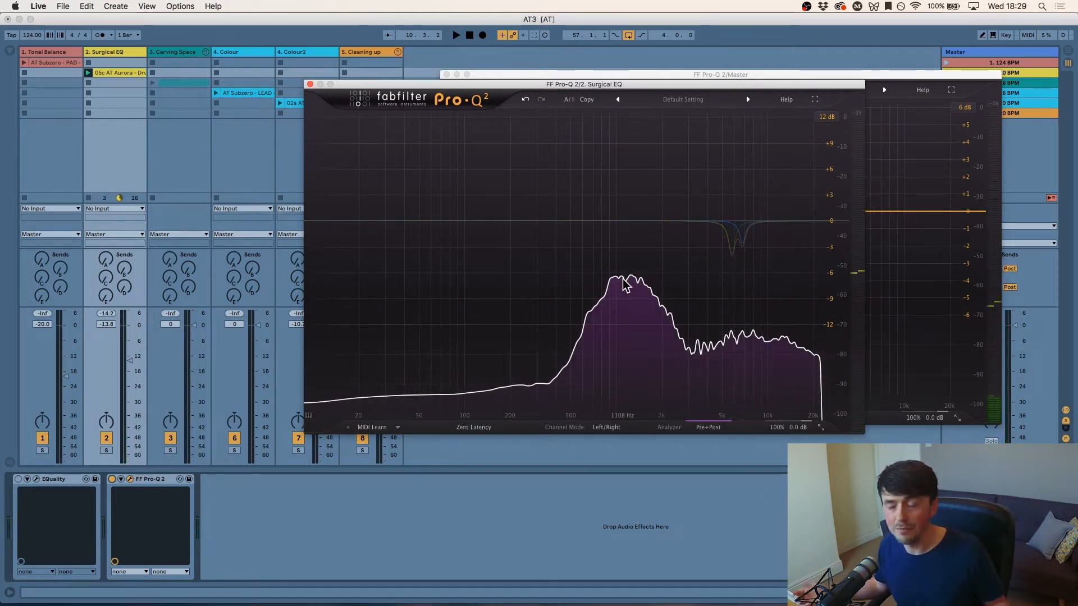
left_click_drag(623, 280, 629, 222)
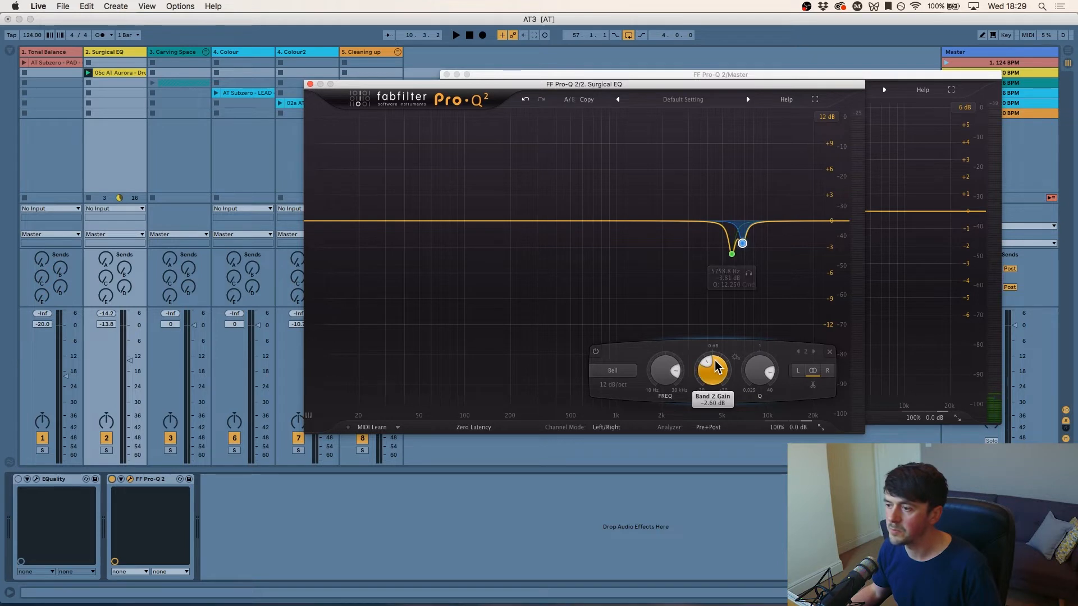
left_click_drag(715, 362, 716, 355)
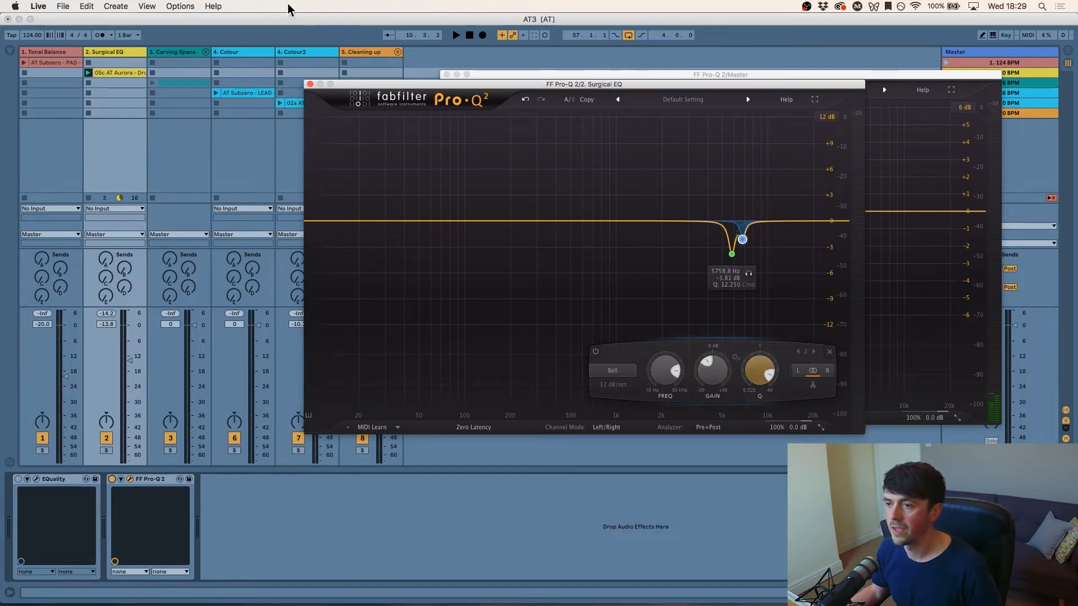
- Close both Pro-Q 2 windows and bypass Pro-Q 2 on the Surgical EQ track
left_click(310, 84)
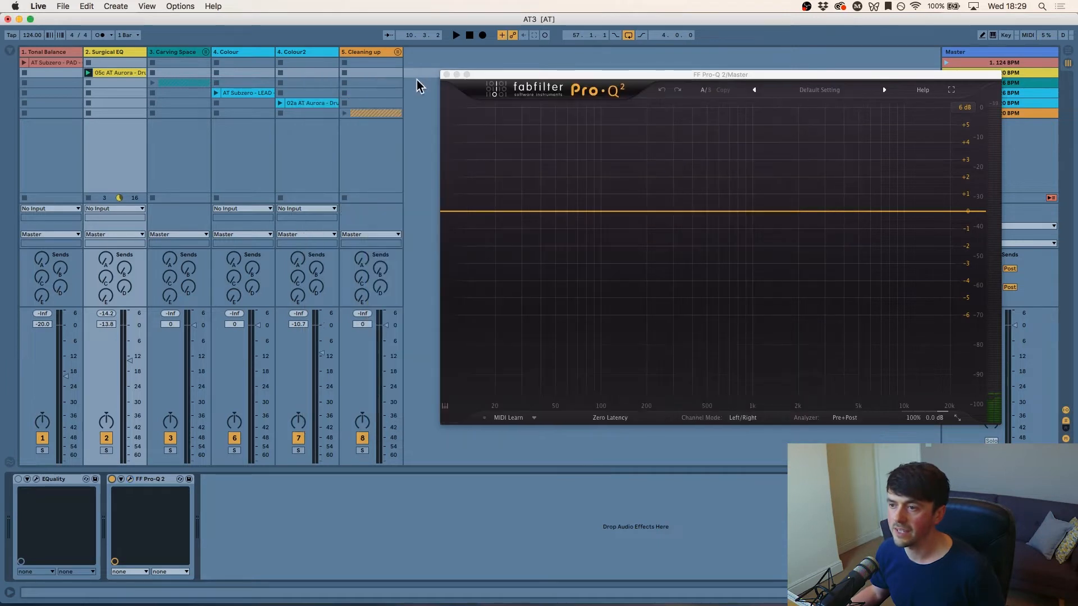
left_click(446, 74)
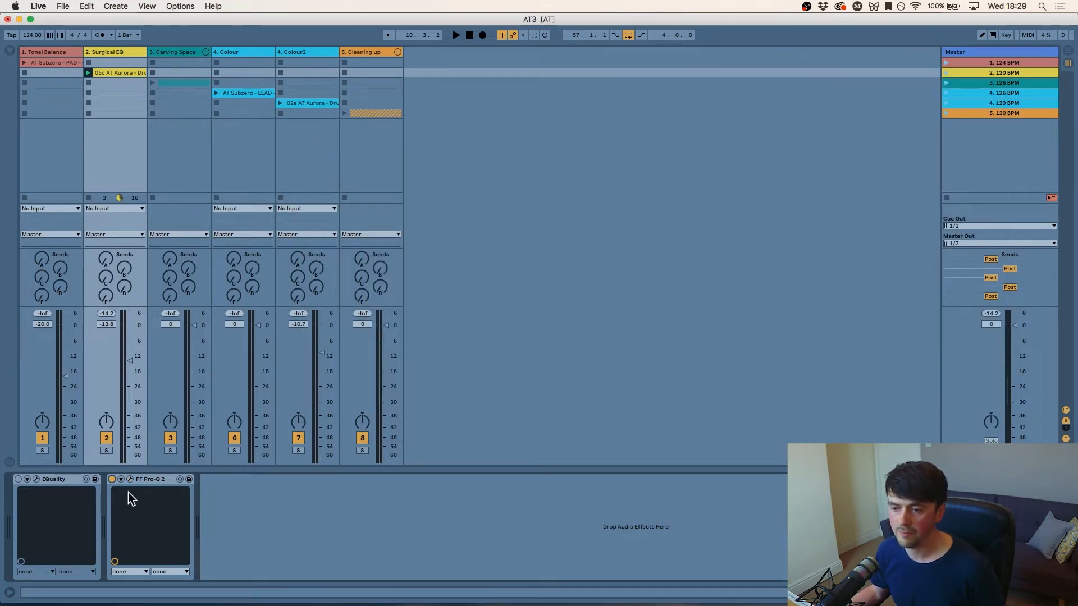
left_click(112, 479)
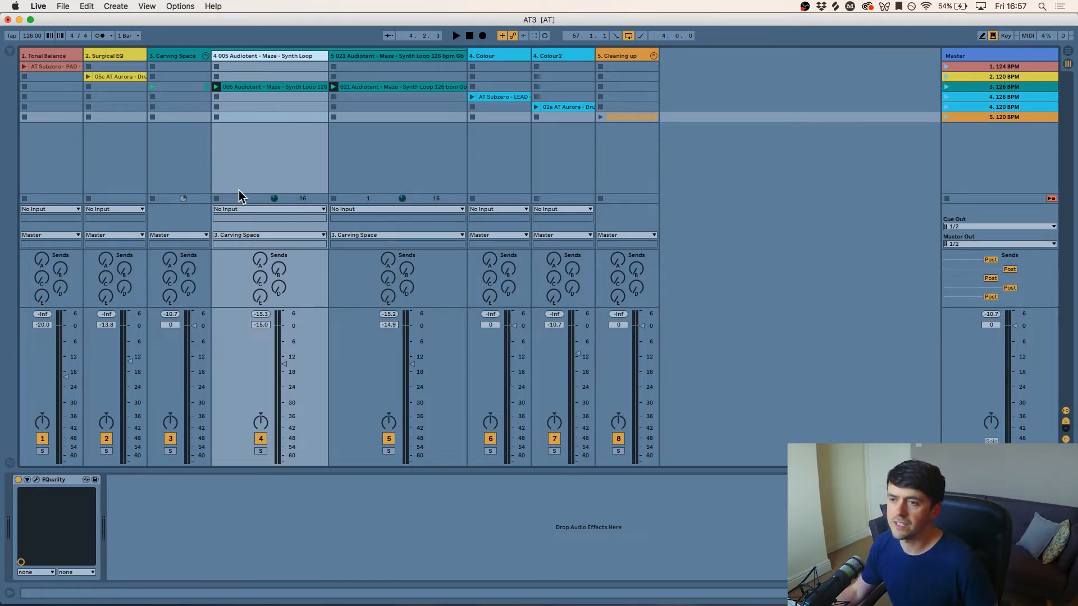
- Audition the 005 Maze synth loop on its own, followed by the 021 Maze synth loop
left_click(249, 107)
left_click(333, 97)
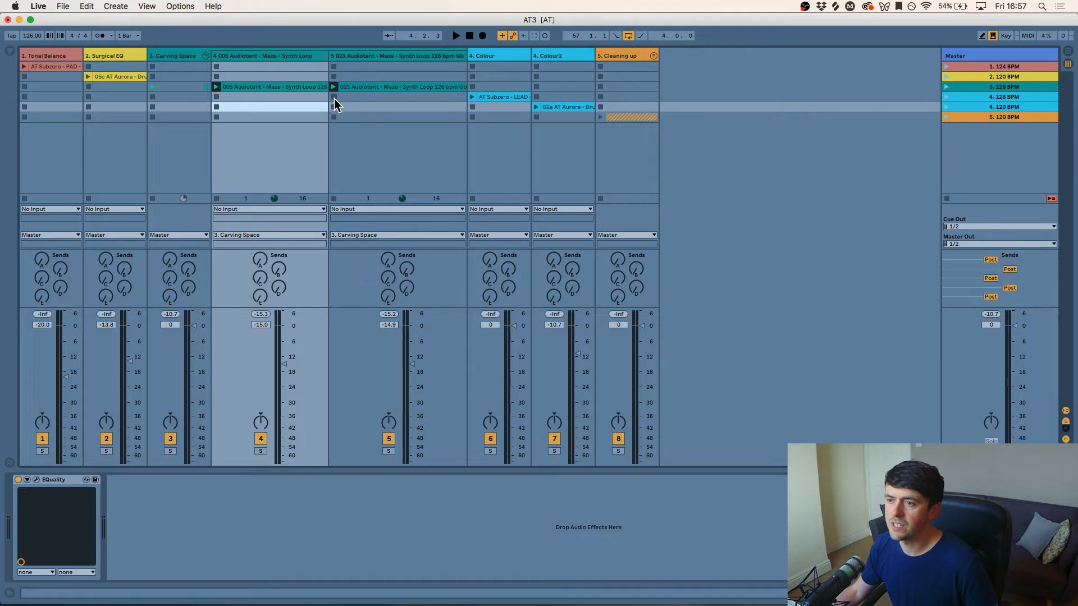
left_click(216, 87)
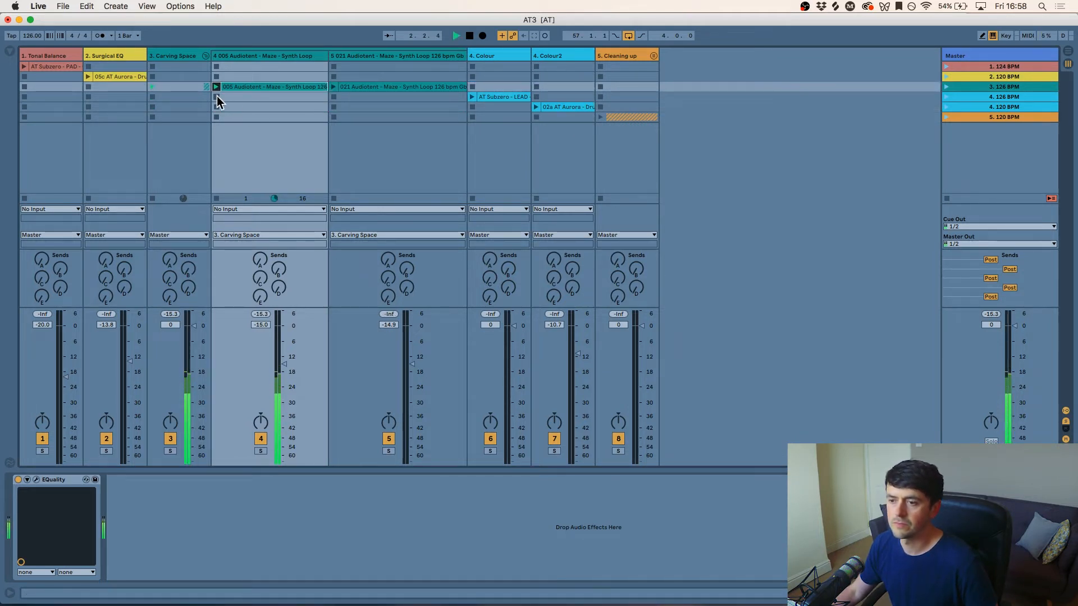
left_click(333, 87)
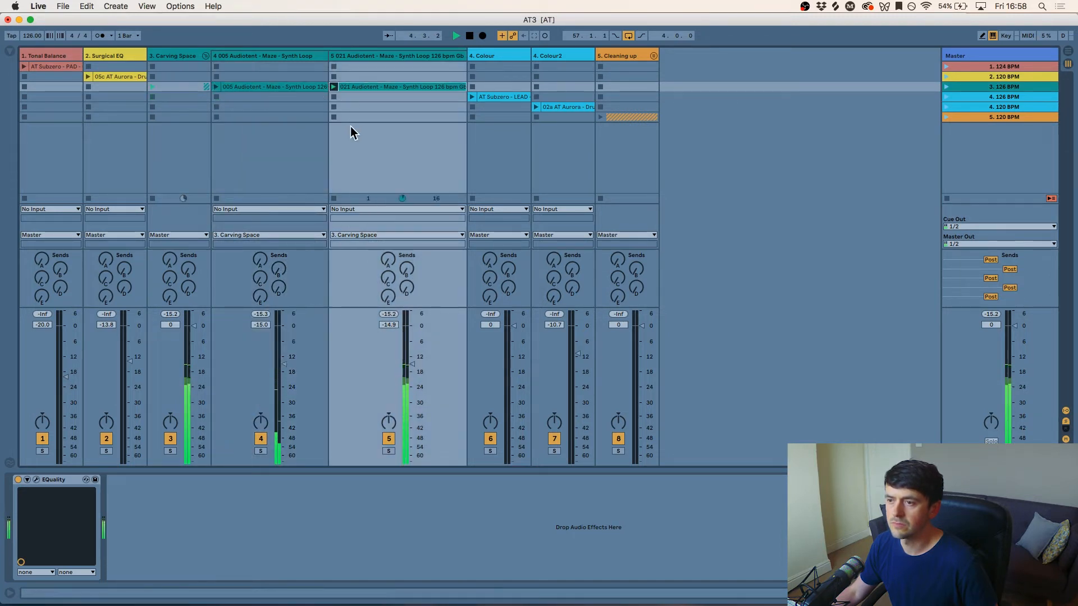
- Open EQuality on both the 021 and 005 synth loop tracks and arrange the two windows side by side
left_click(350, 56)
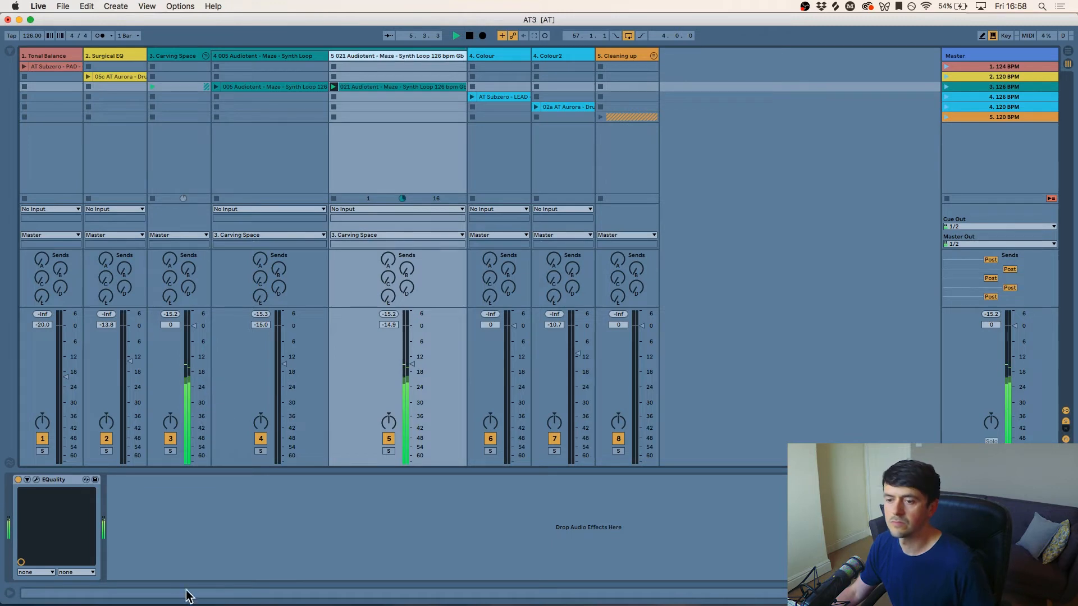
left_click(36, 479)
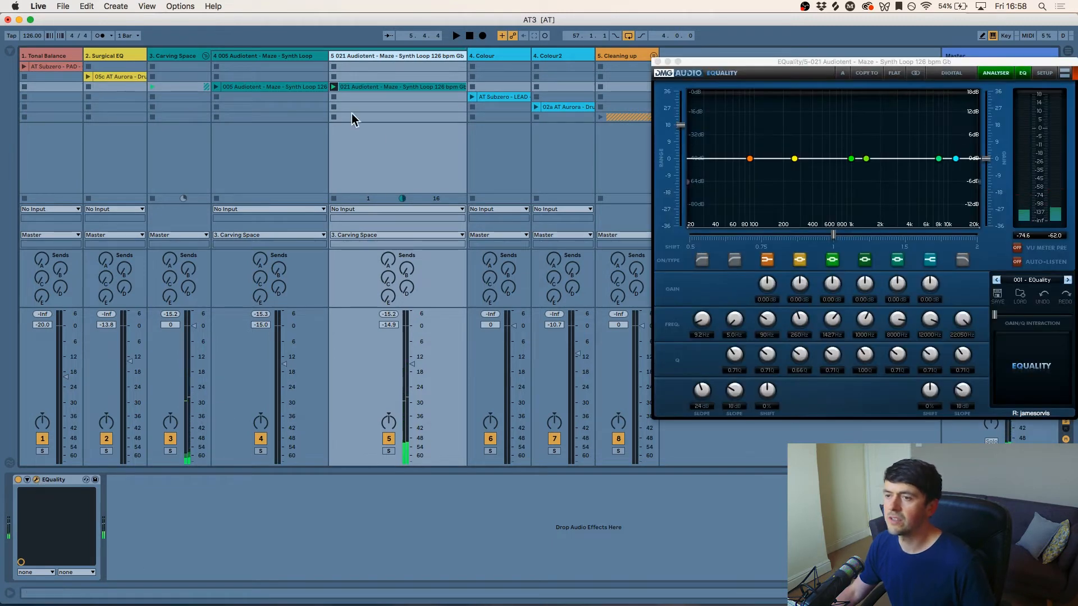
left_click(287, 59)
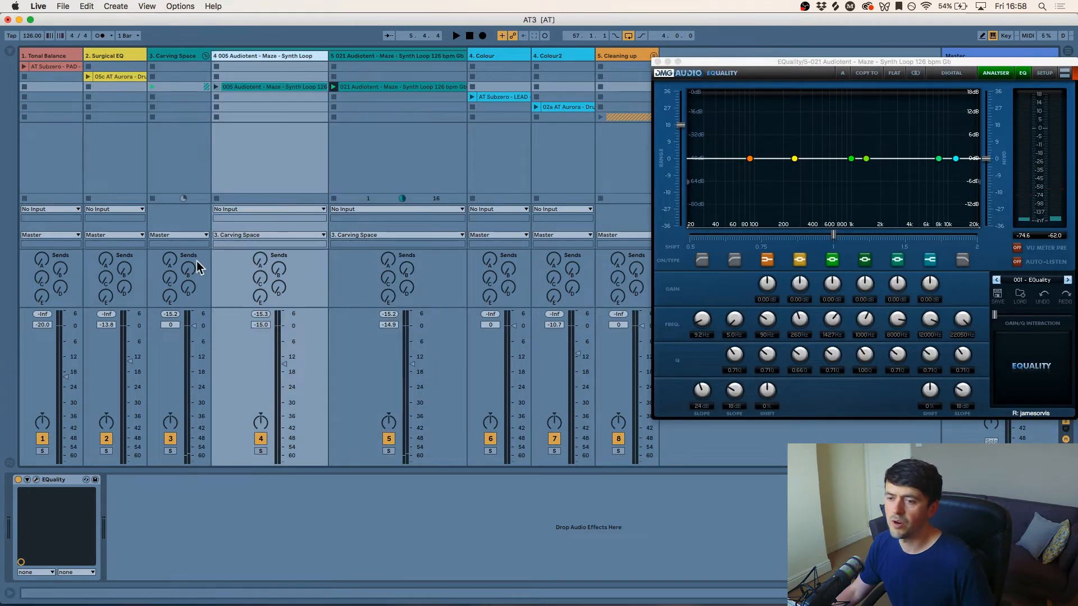
left_click(37, 479)
left_click_drag(506, 41, 493, 61)
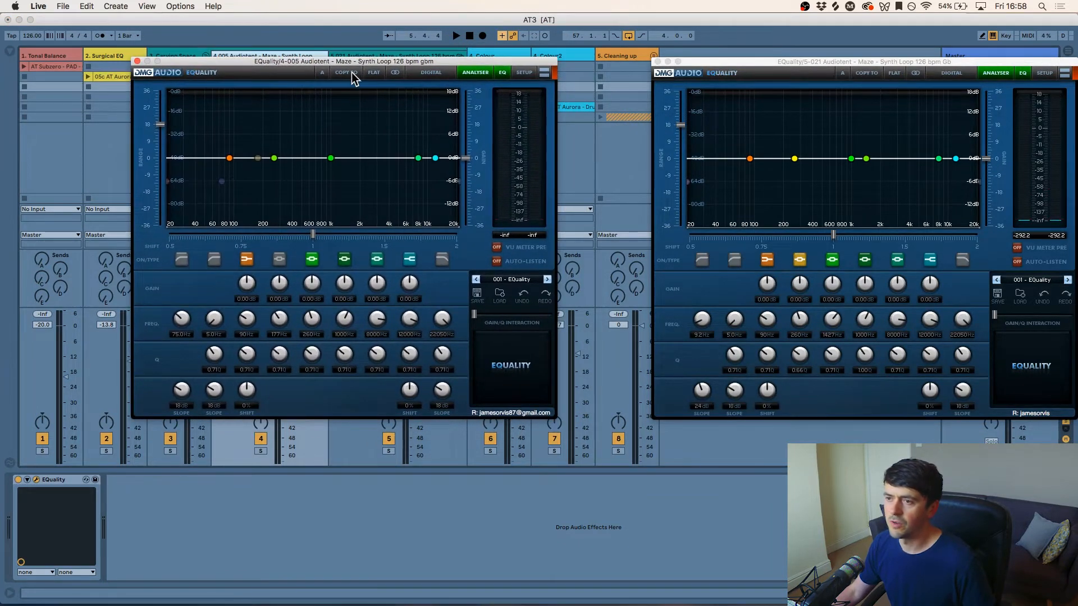
left_click_drag(368, 63, 338, 67)
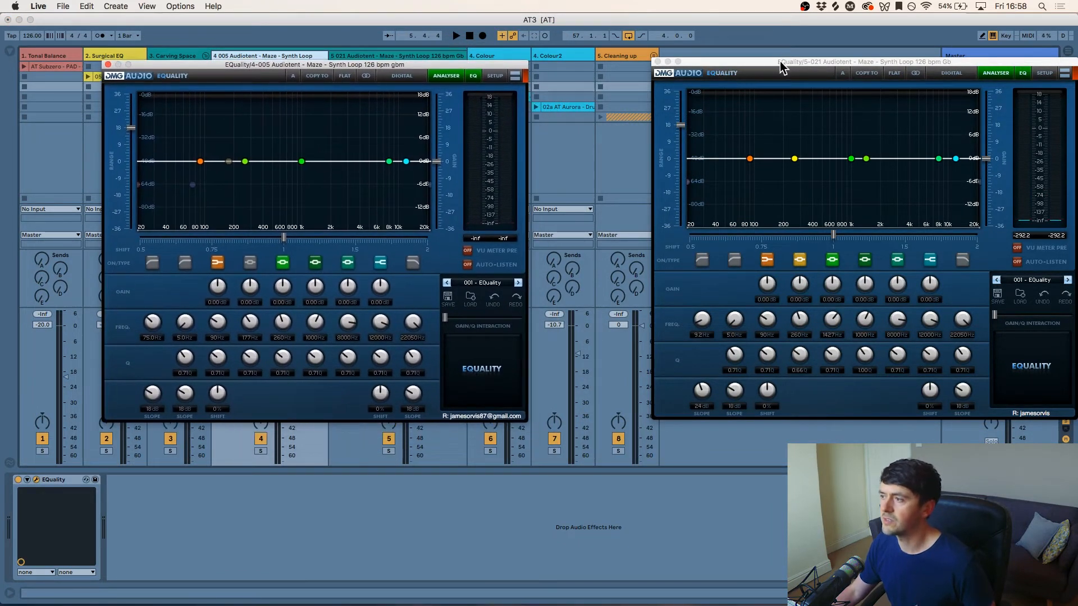
left_click_drag(780, 63, 725, 70)
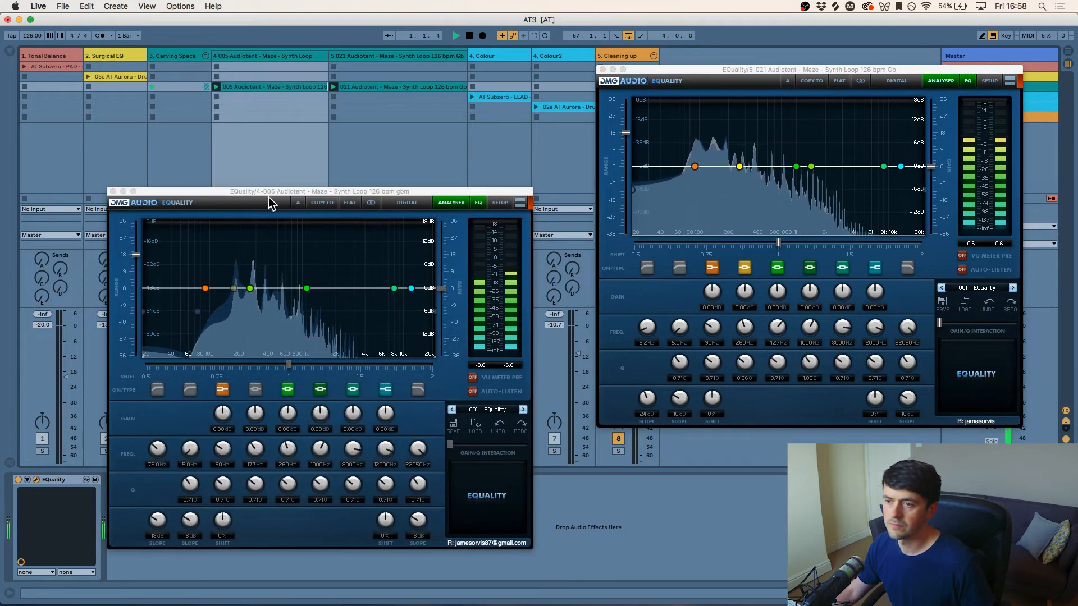
- Align the 005 loop's EQuality beside the other and solo the synth loops in turn to compare their spectra
left_click_drag(283, 191, 274, 54)
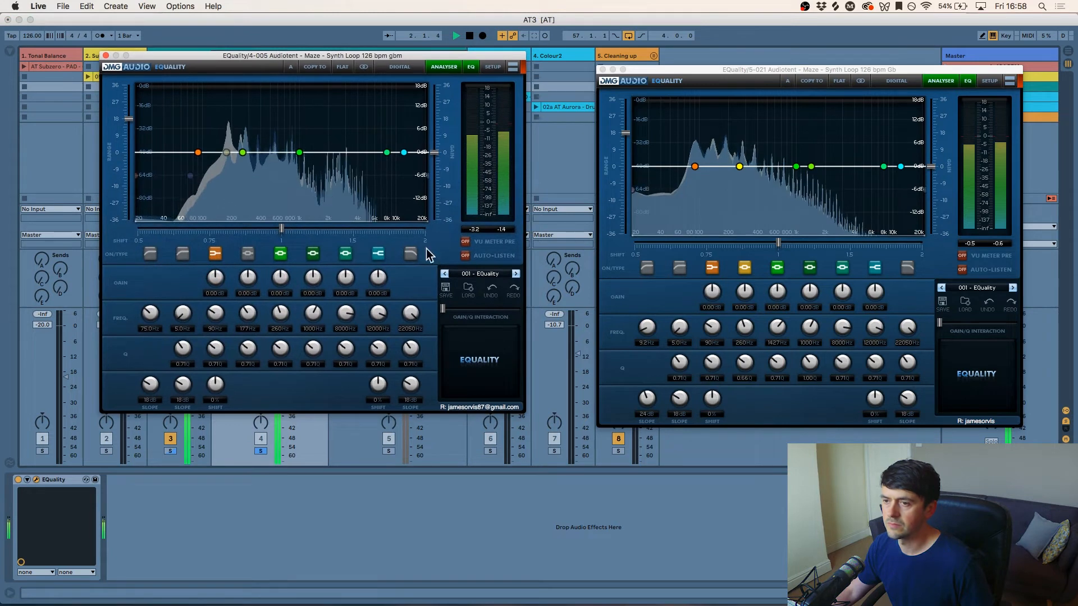
left_click(389, 452)
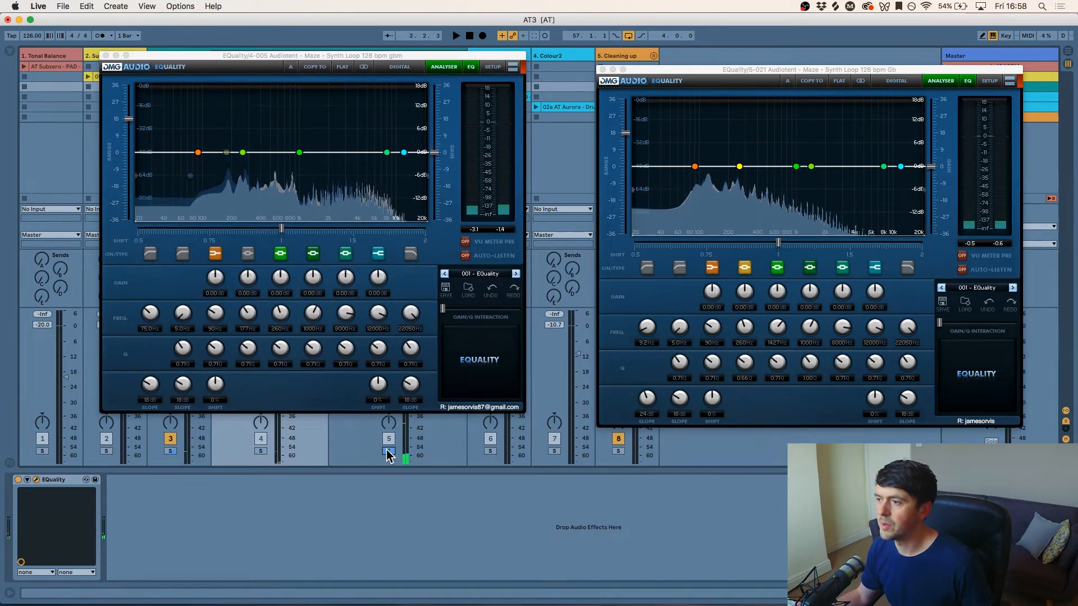
- Audition the synth loops, cut 260 Hz by 3.06 dB on the 005 loop's EQuality and boost it by 3.06 dB on the 021 loop's
key("space")
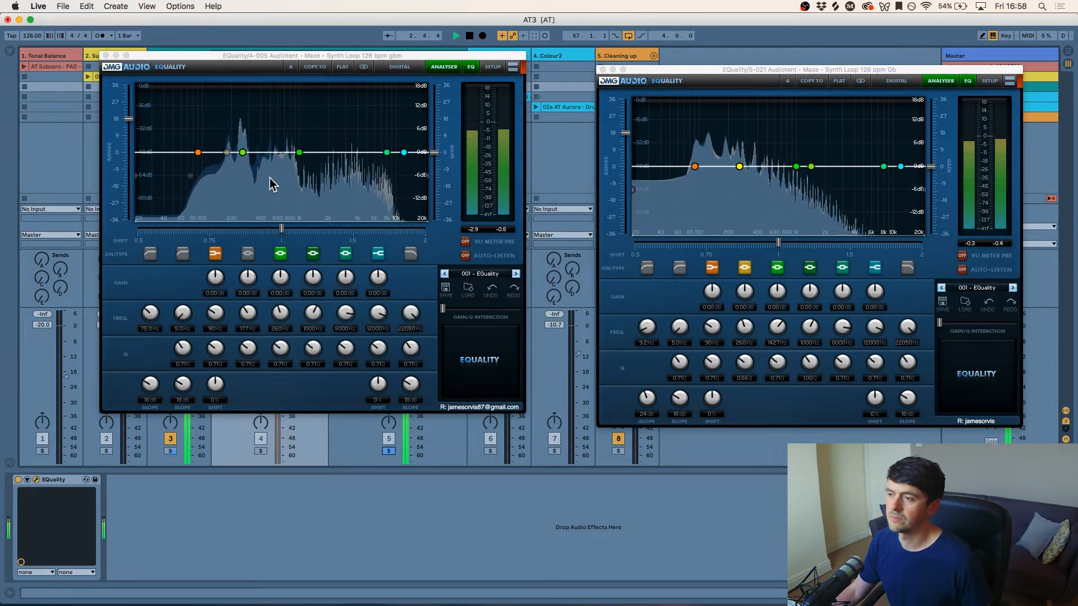
key("space")
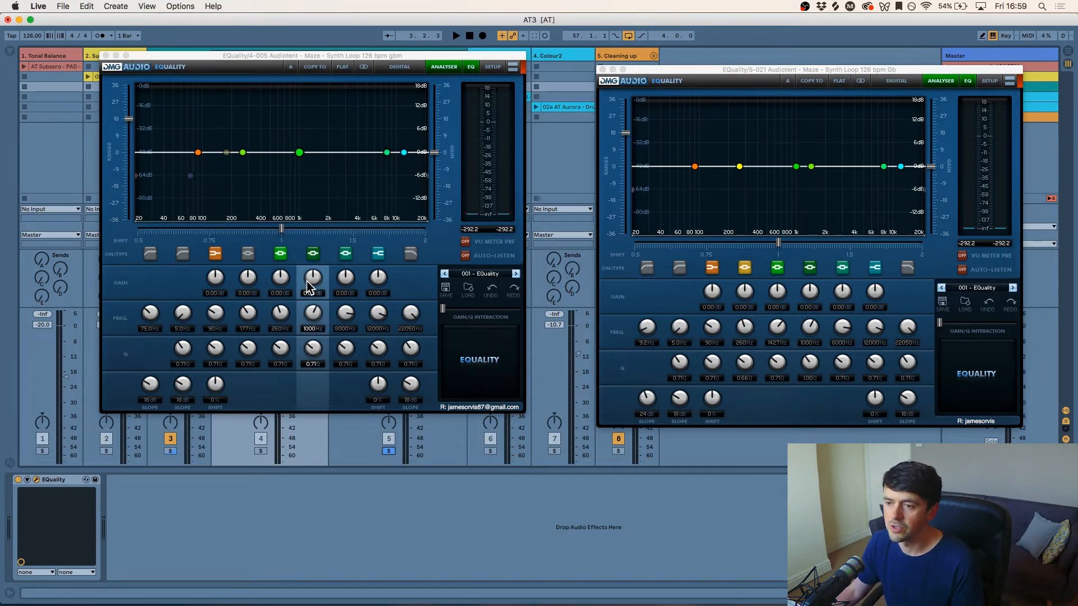
left_click_drag(285, 282, 283, 282)
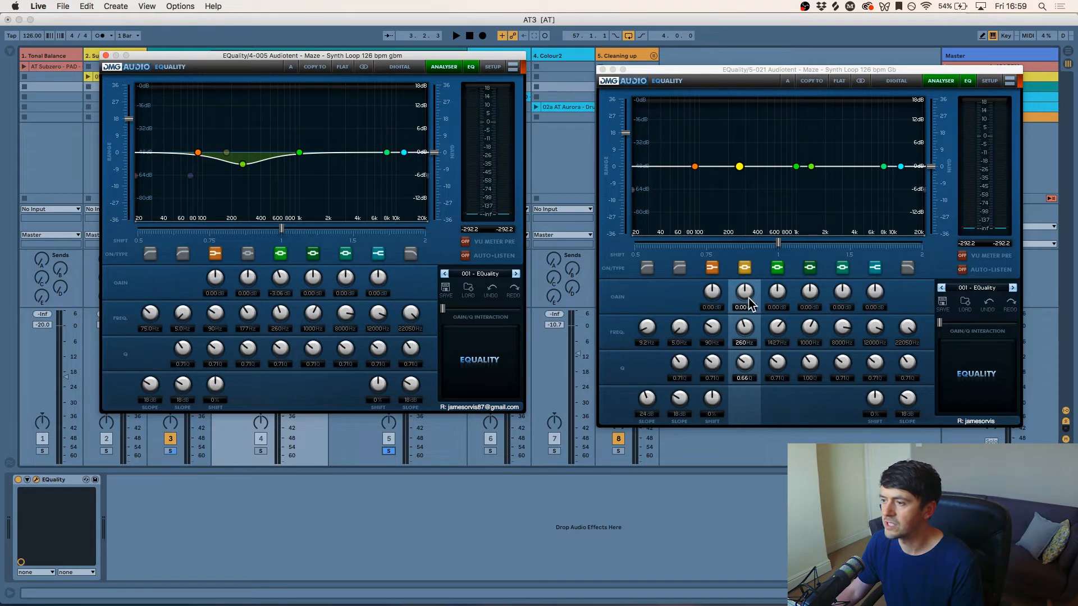
left_click_drag(745, 294, 748, 292)
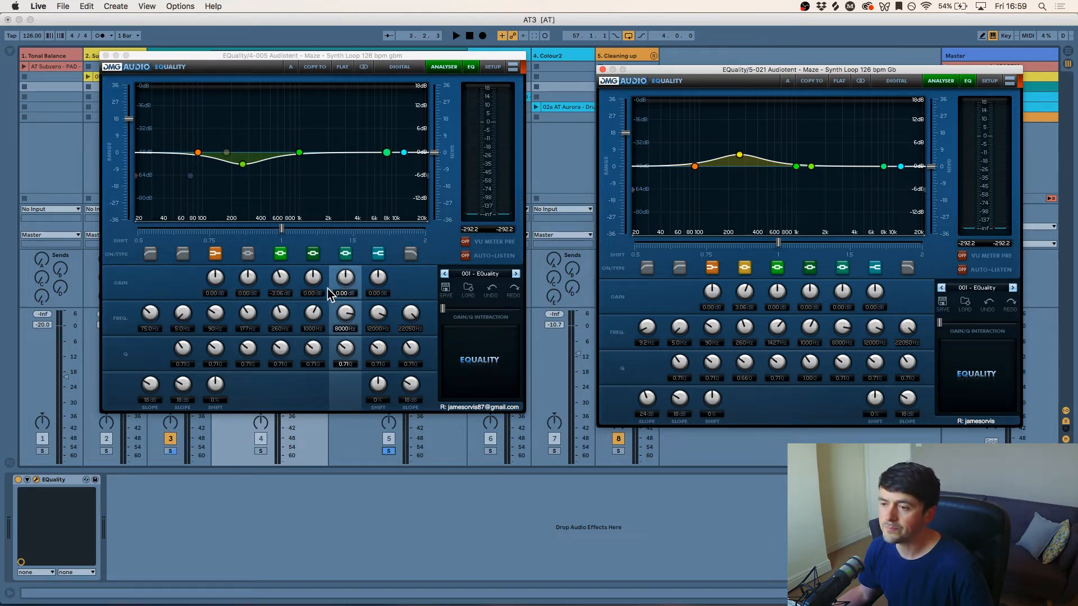
- Boost 1000 Hz by 2.88 dB on the 005 loop's EQuality and cut it by 3.06 dB with Q 0.83 on the 021 loop's
left_click_drag(313, 283, 316, 277)
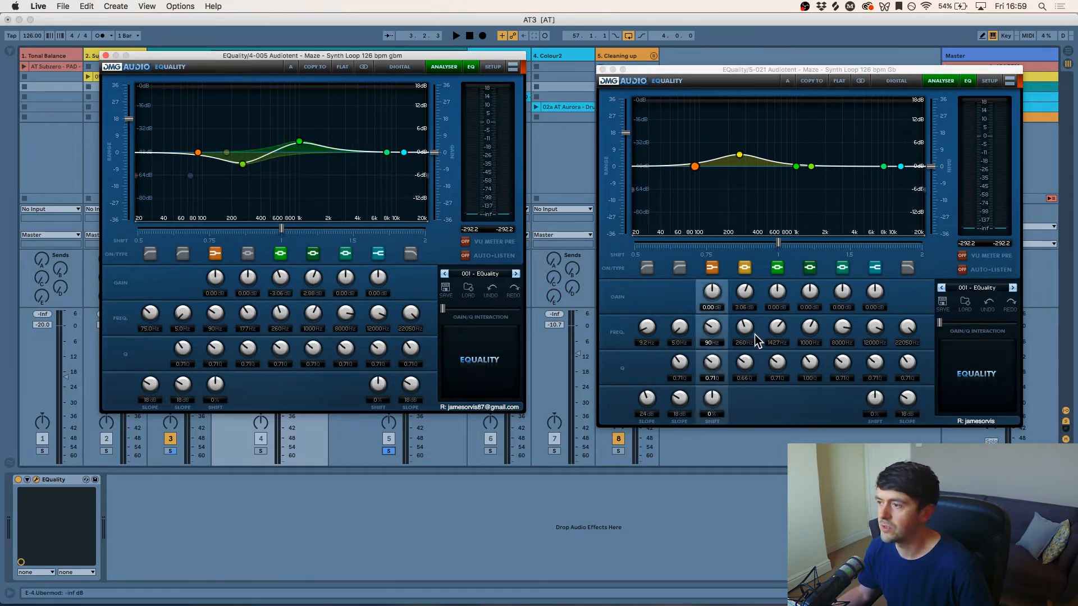
left_click_drag(805, 295, 807, 290)
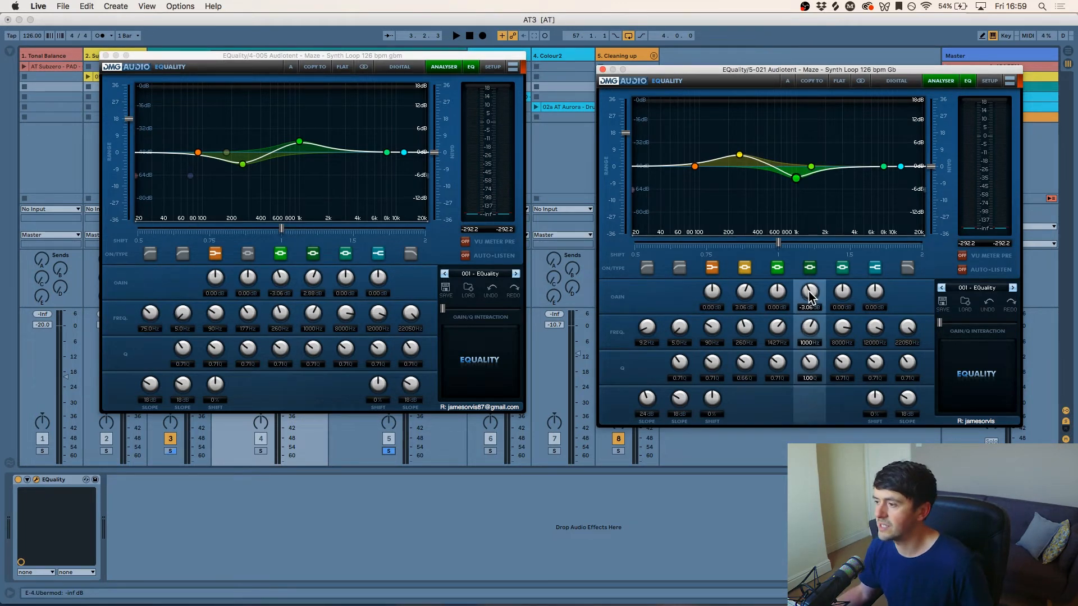
left_click_drag(811, 359, 814, 369)
- Play both synth loops through the carved EQ curves and move the two EQuality windows to uncover the track titles
left_click(534, 298)
key("space")
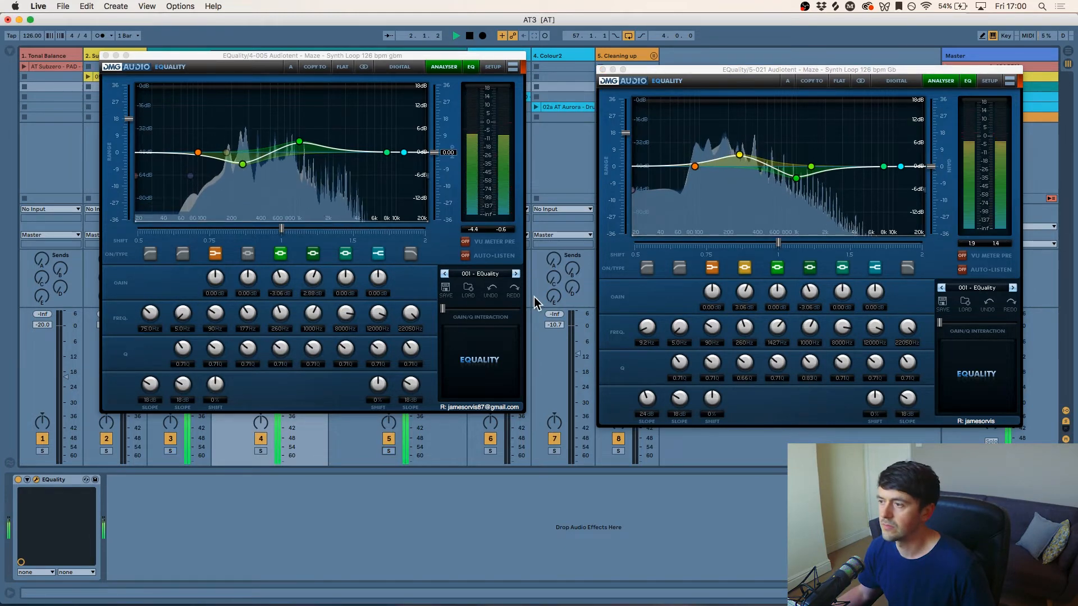
left_click_drag(243, 54, 332, 81)
left_click_drag(651, 68, 690, 83)
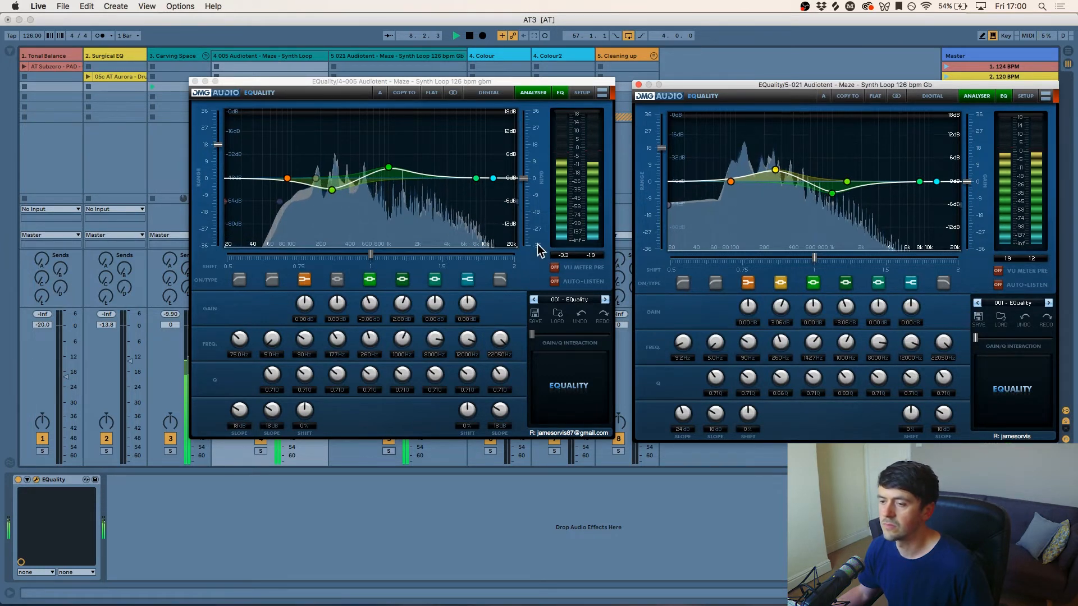
key("space")
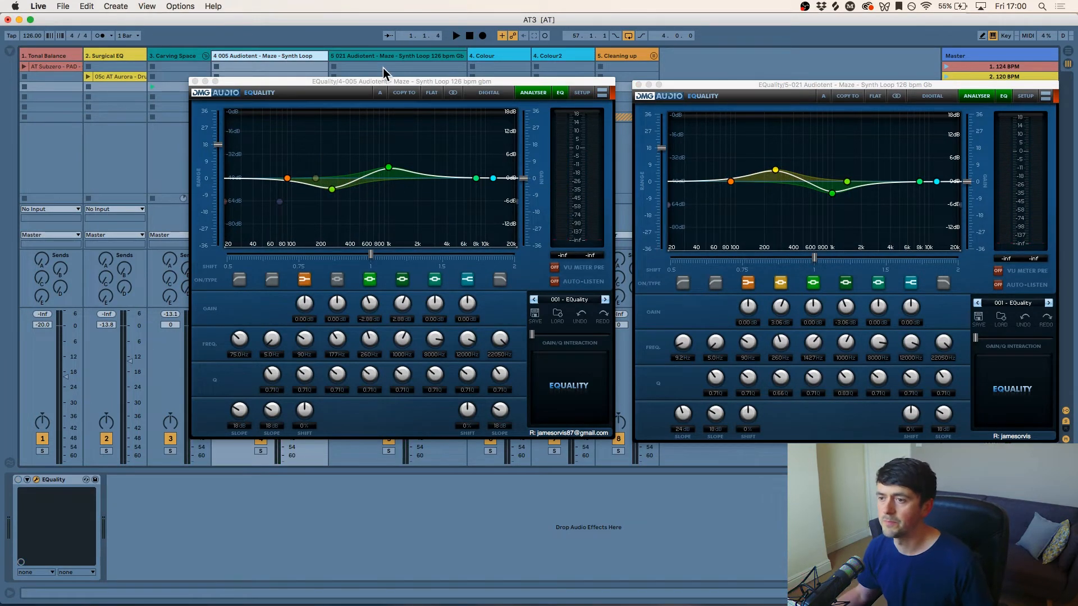
- Play the synth loops with EQuality bypassed, re-enable it and play them again to compare
key("space")
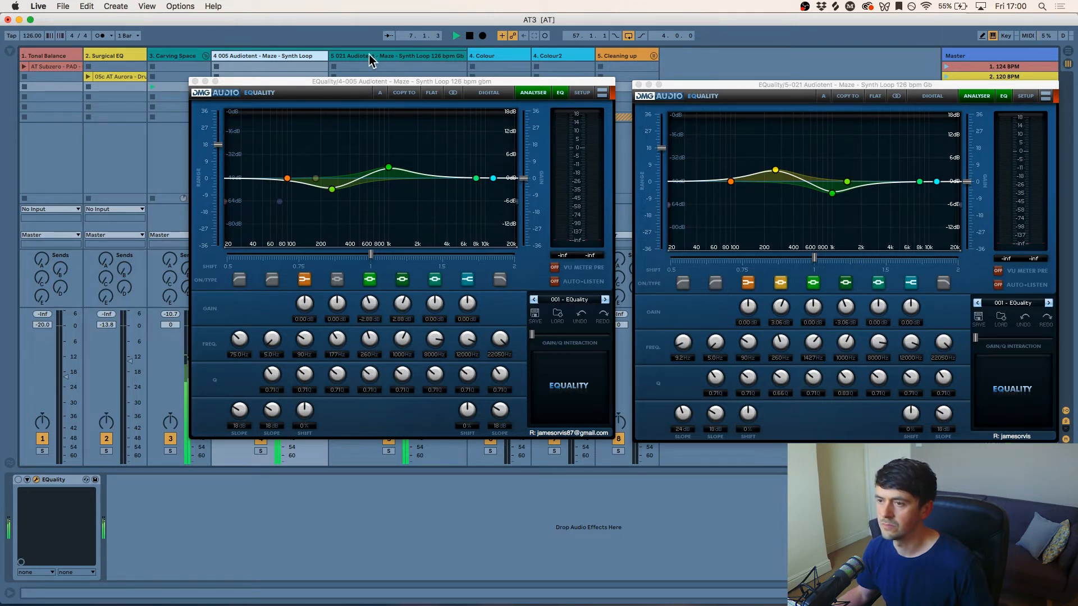
left_click(19, 479)
key("space")
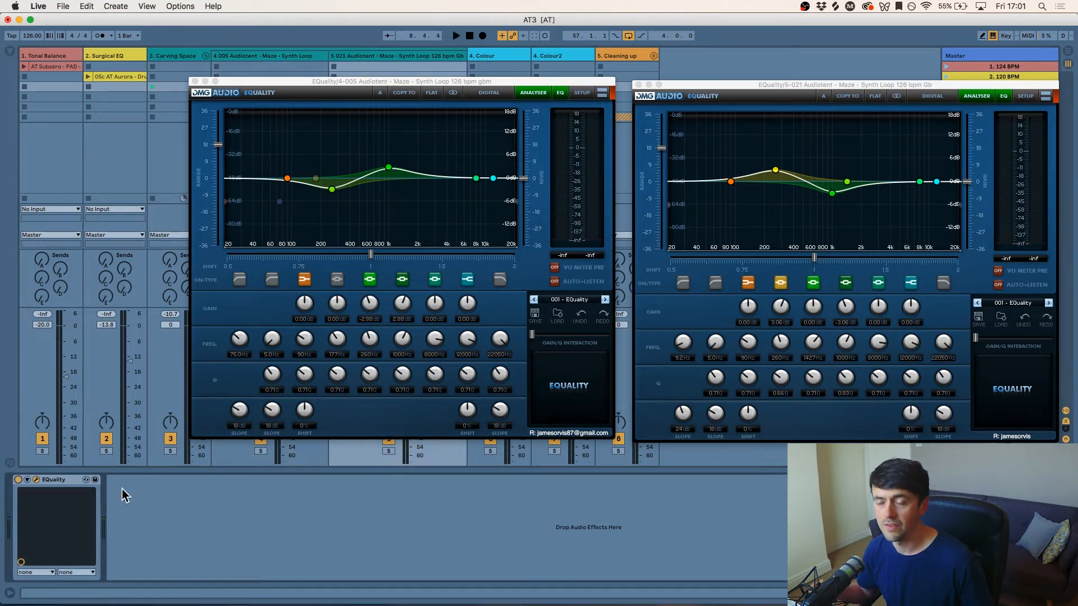
key("space")
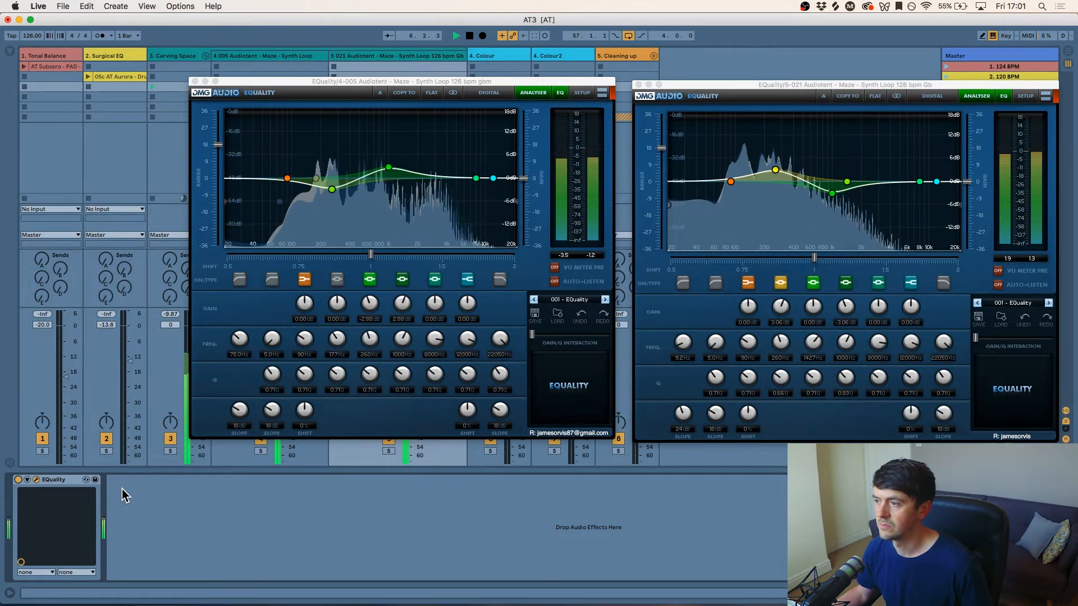
key("space")
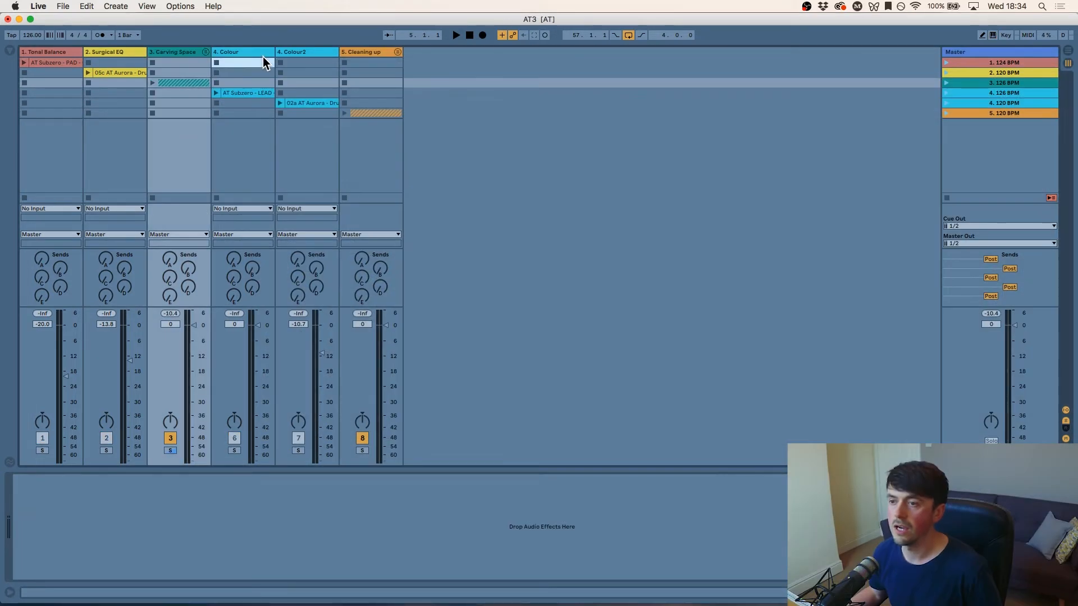
- Launch the AT Subzero - LEAD clip on the 4. Colour track, clear the solo and trigger the 4. 126 BPM scene
left_click(263, 56)
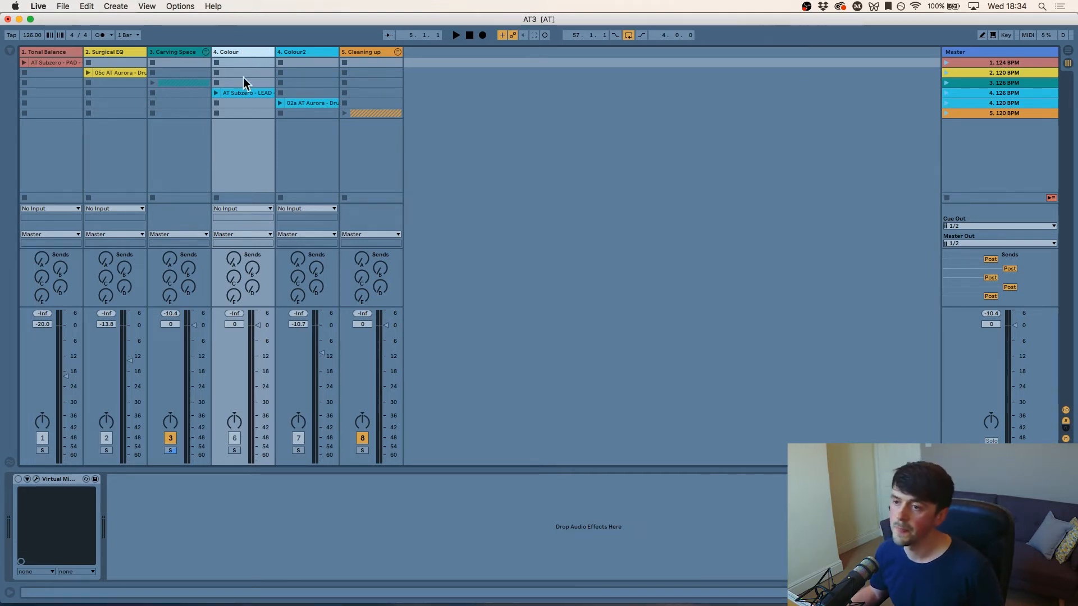
left_click(242, 92)
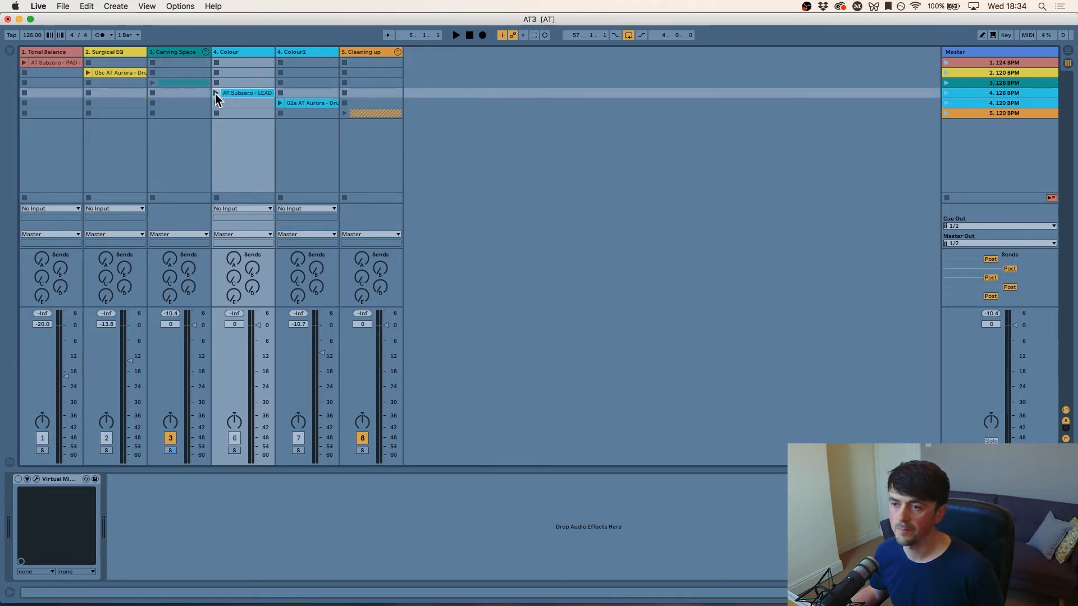
left_click(215, 93)
key("space")
left_click(234, 450)
left_click(234, 450)
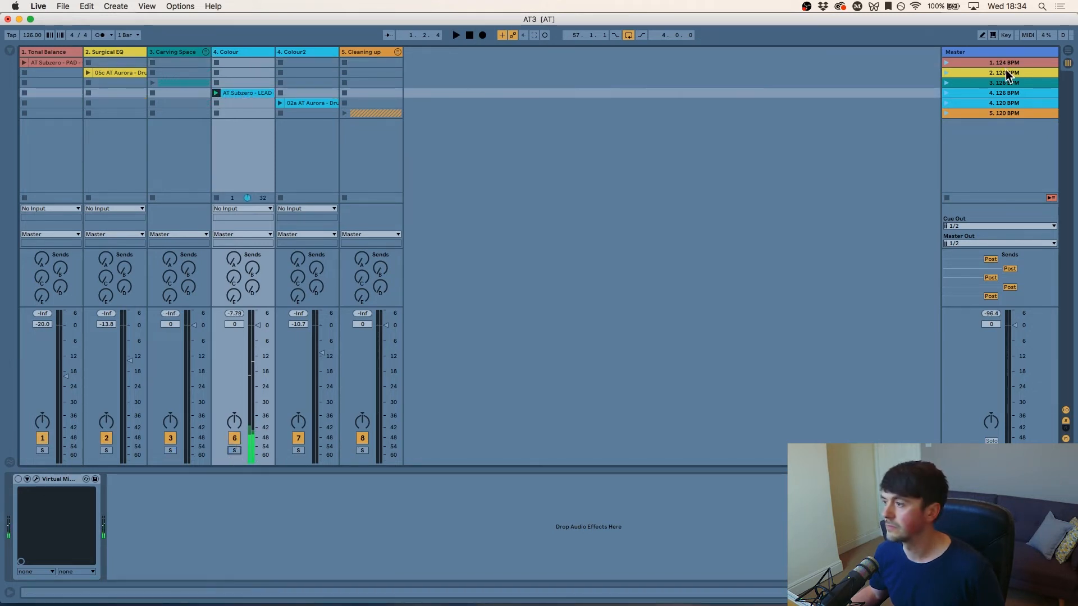
left_click(947, 93)
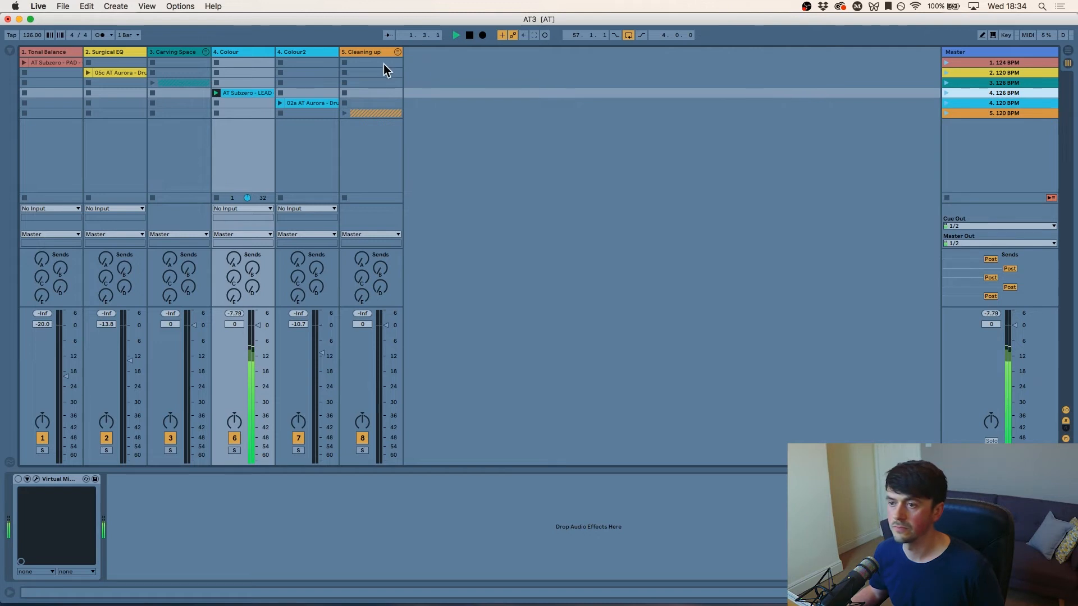
- Open Pro-Q 2 on the Master track to view the playing lead's spectrum, and stop playback
left_click(245, 54)
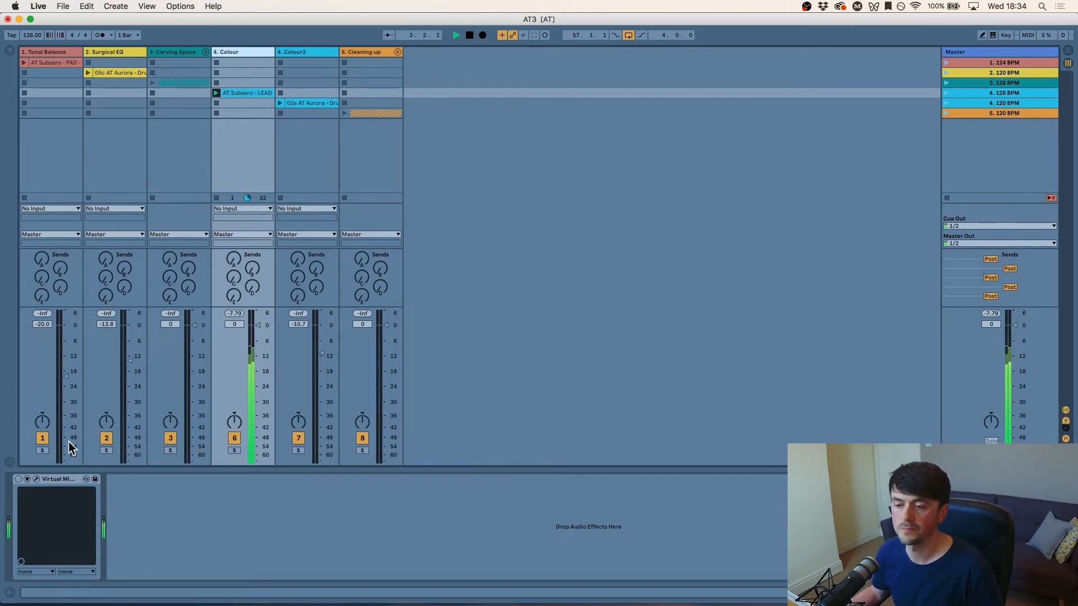
left_click(1025, 52)
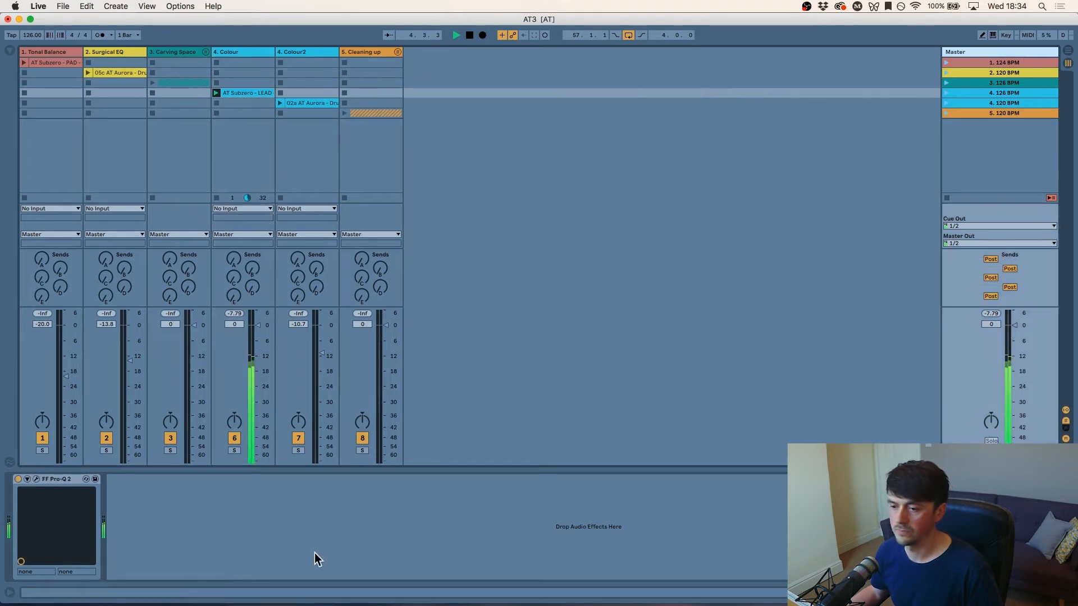
left_click(36, 479)
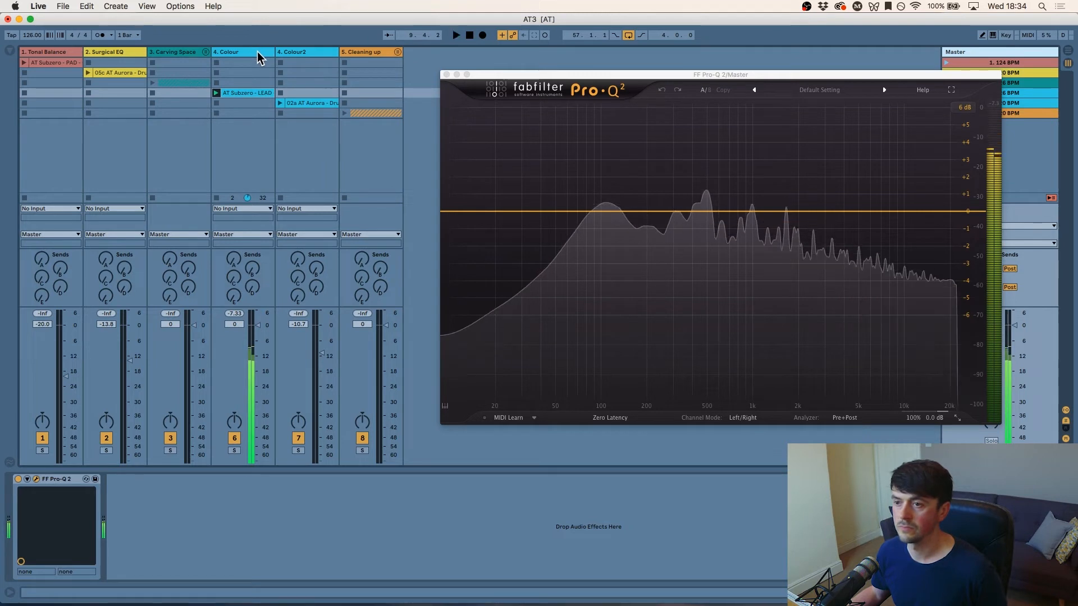
key("space")
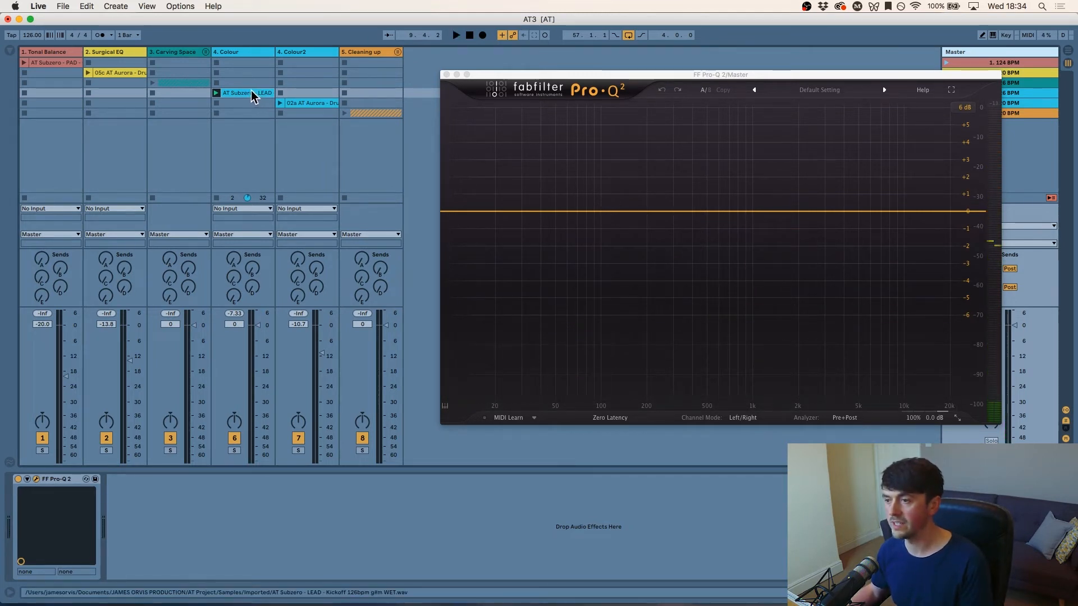
- Open Virtual Mix Rack on the 4. Colour track, move its window clear and reset the Custom Series Equalizer's HF gain to 0
left_click(245, 55)
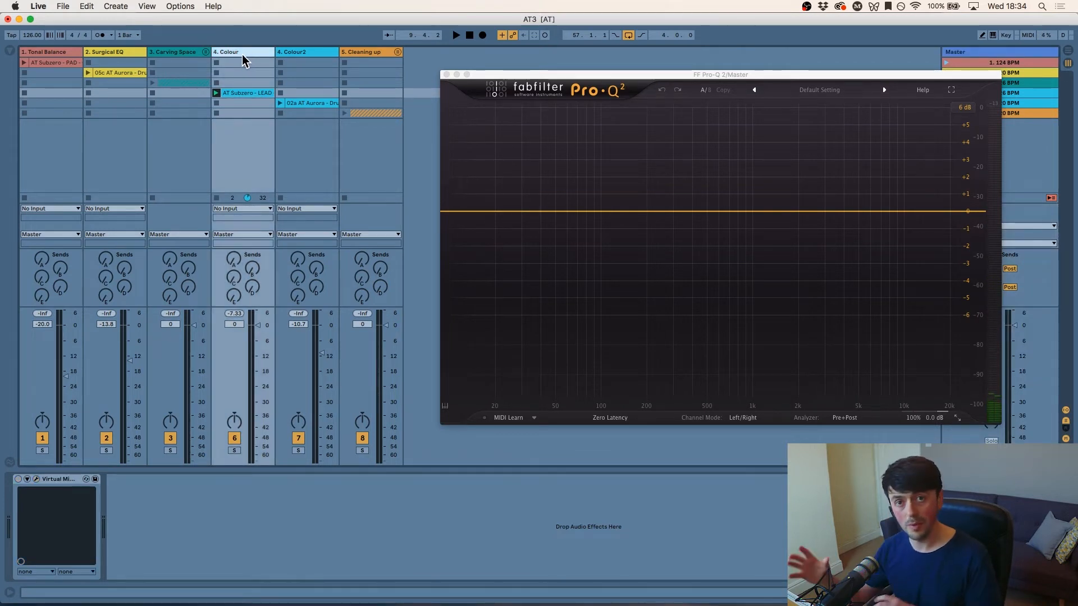
left_click(37, 479)
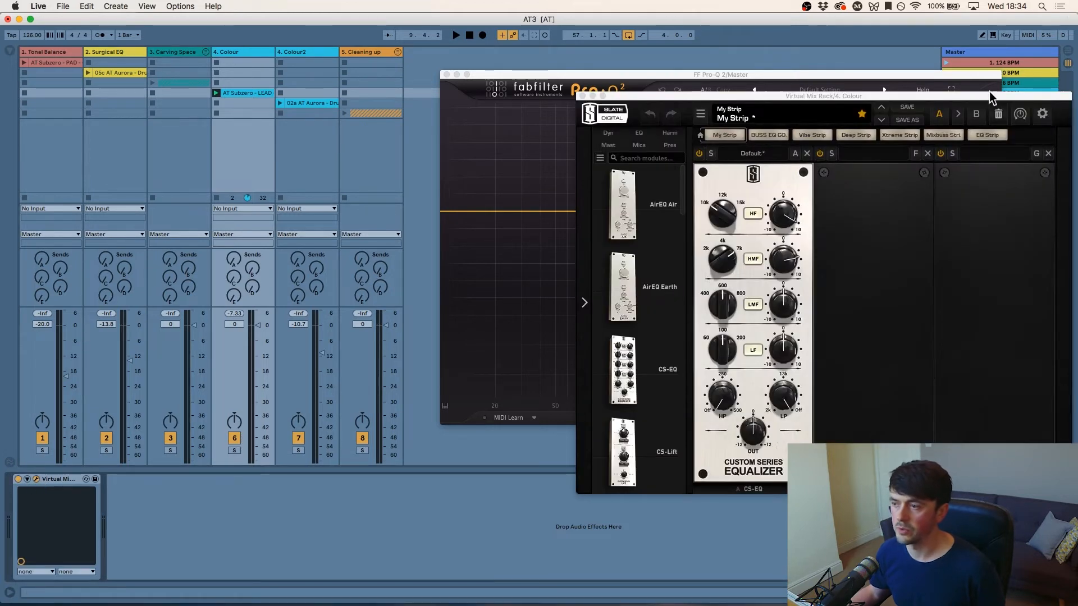
left_click_drag(812, 97, 588, 101)
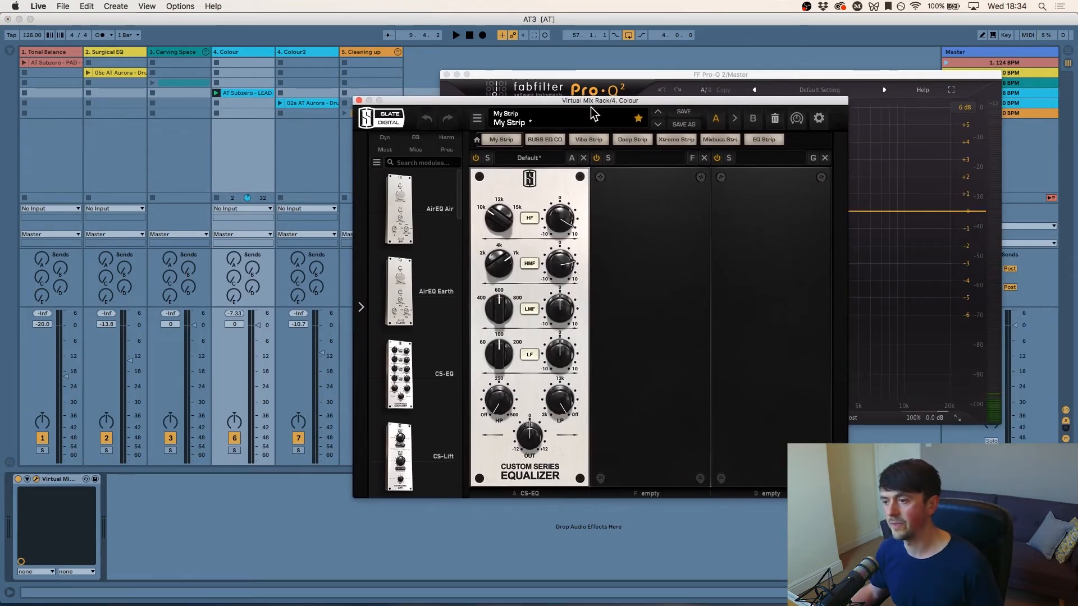
double_click(560, 220)
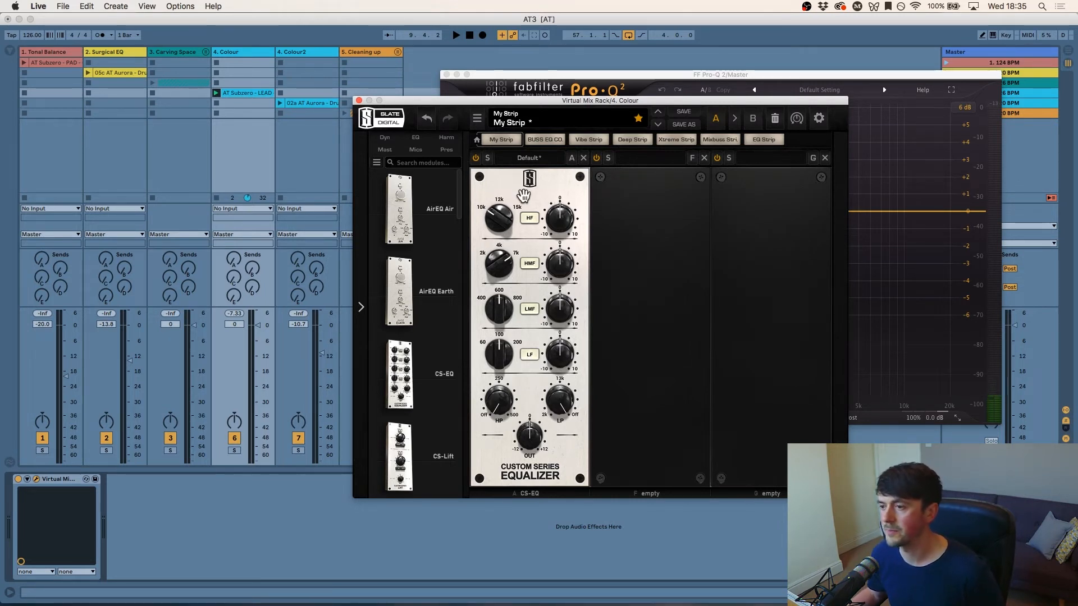
- Play the lead and boost the Custom Series Equalizer's HF band at 12 kHz, switching the band off and on to compare
key("space")
left_click_drag(566, 220, 562, 161)
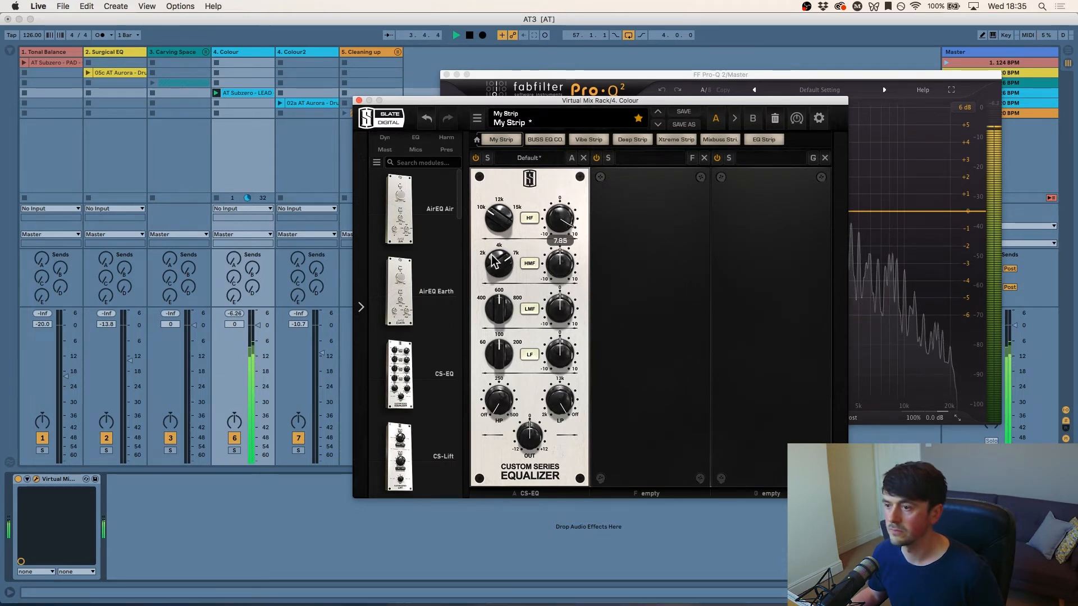
left_click(530, 224)
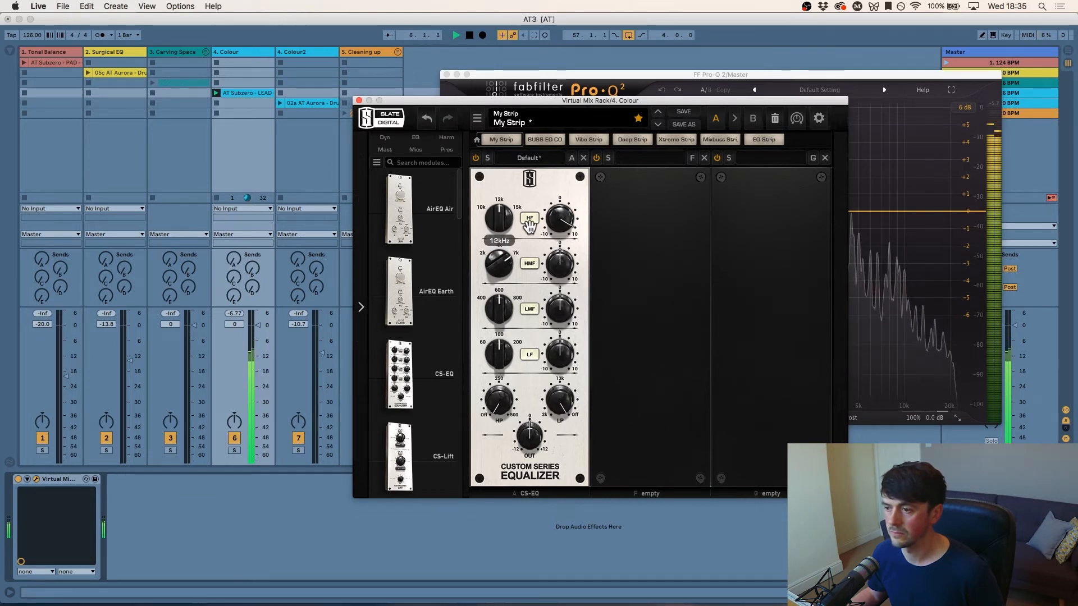
left_click(529, 222)
left_click_drag(567, 219, 567, 224)
- Sweep the HMF band's frequency and set it to 7 kHz with a gain of 4.26
left_click_drag(508, 269, 544, 231)
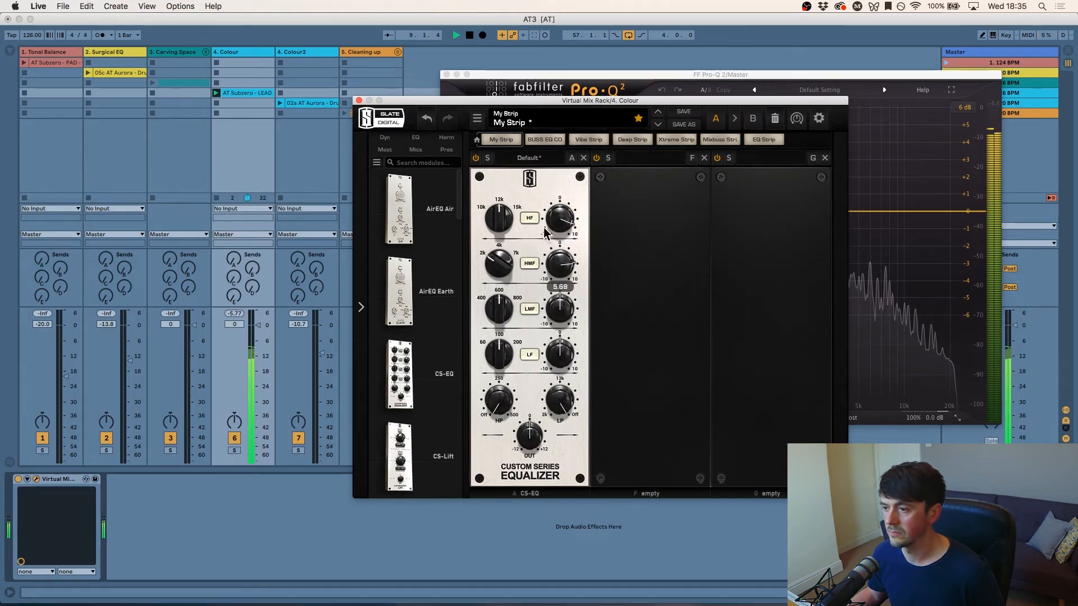
left_click_drag(500, 264, 495, 221)
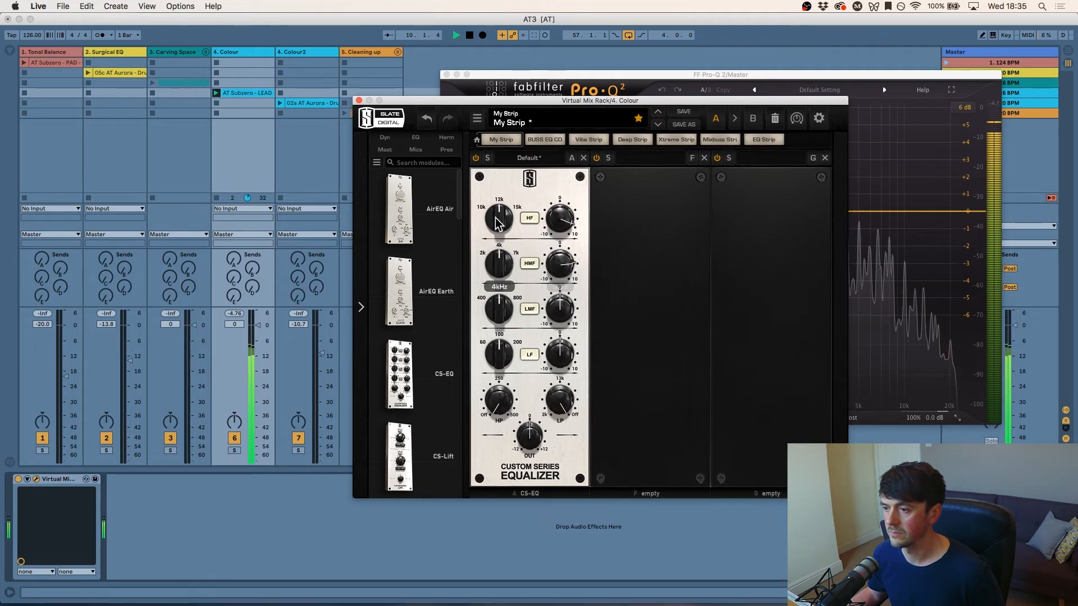
left_click_drag(512, 262, 505, 266)
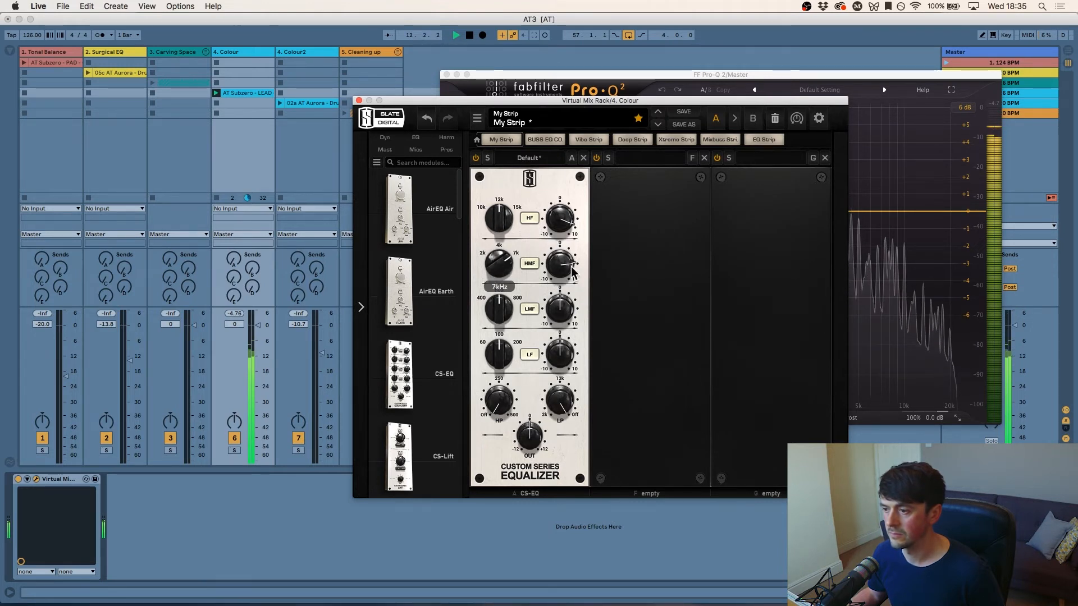
mouse_move(573, 271)
left_mouse_down()
mouse_move(568, 285)
mouse_move(564, 260)
left_mouse_up()
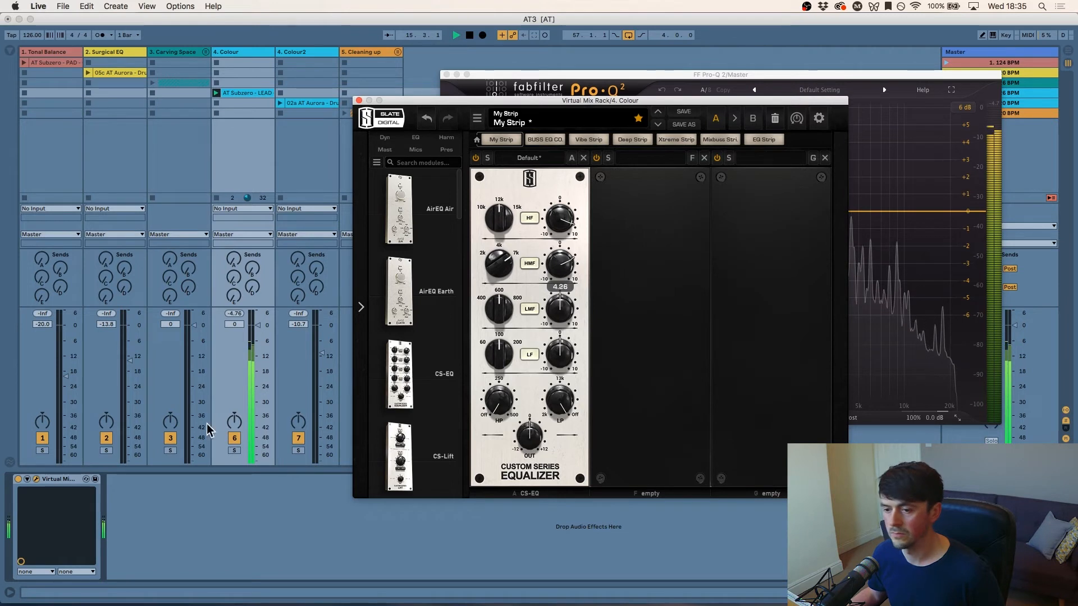
- Bypass and re-enable Virtual Mix Rack during playback to compare the lead with and without it, and stop playback
left_click(17, 480)
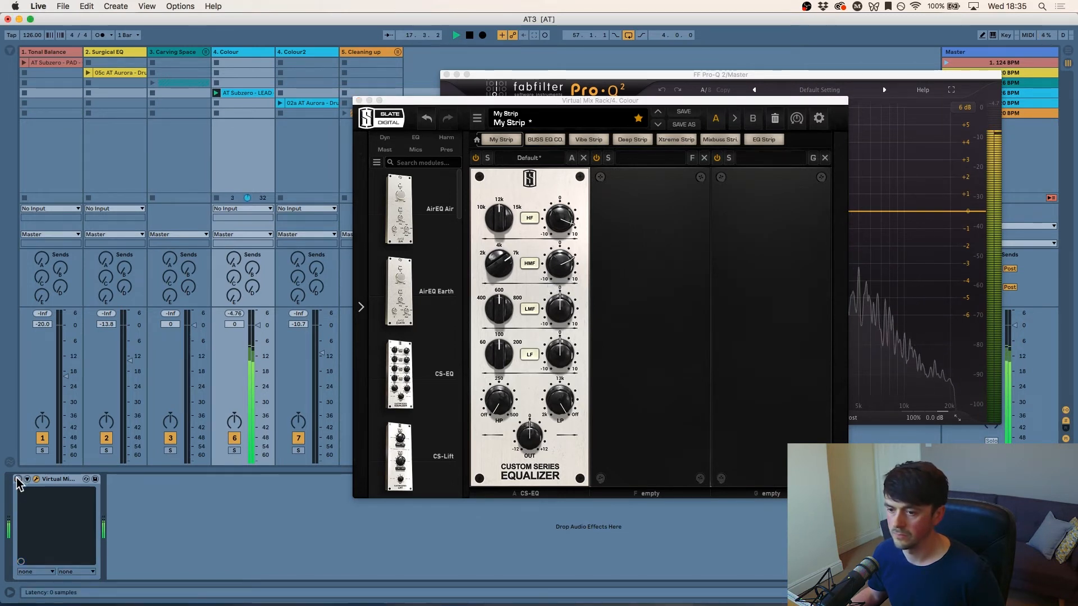
left_click(18, 480)
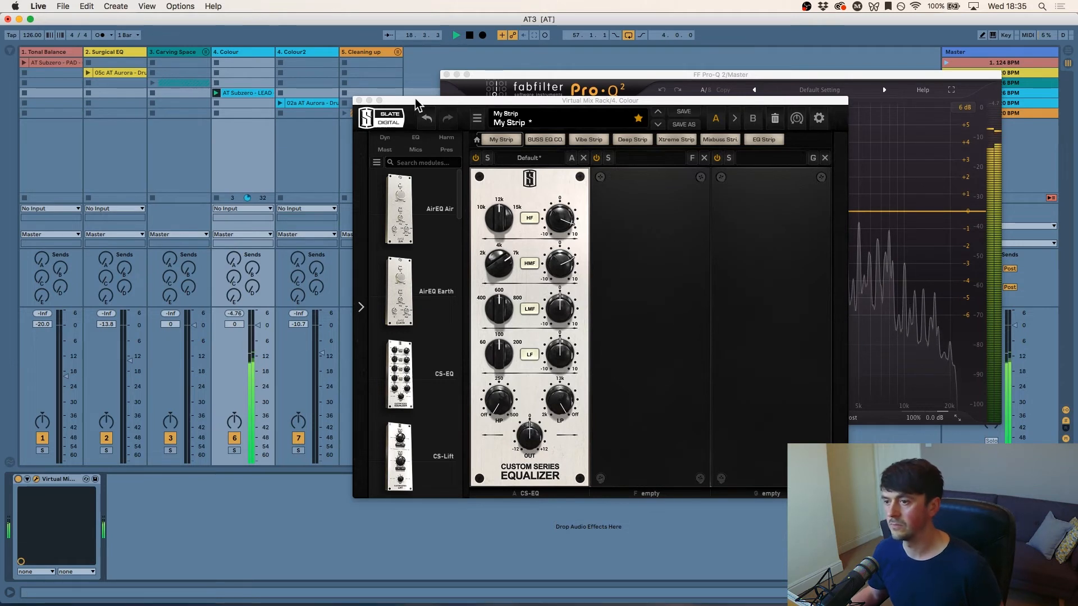
key("space")
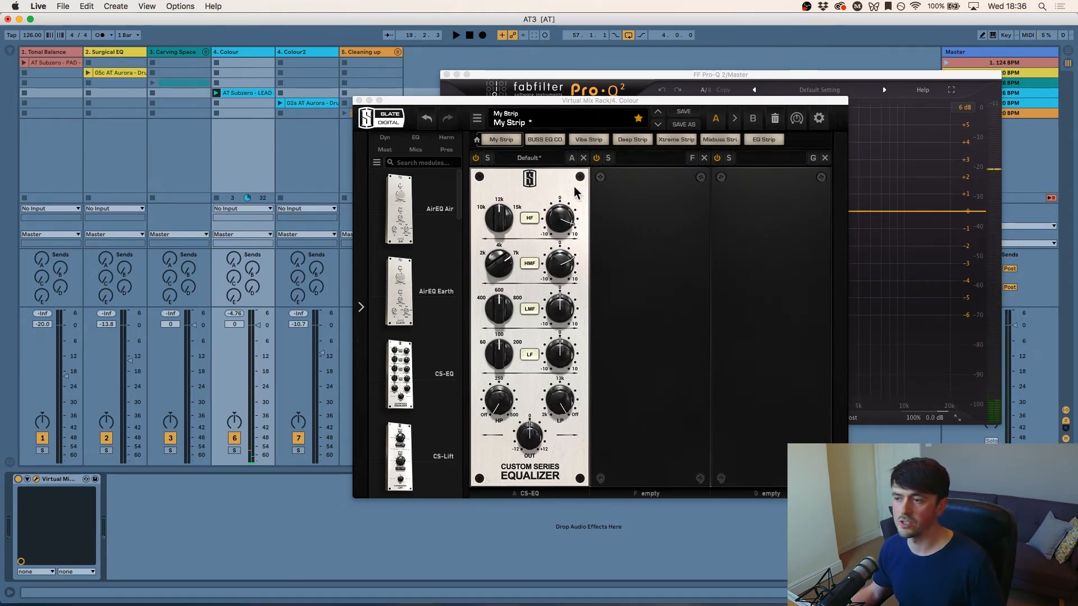
- Fine-tune the HF band's gain on the Custom Series Equalizer
mouse_move(546, 220)
left_click_drag(548, 215, 549, 212)
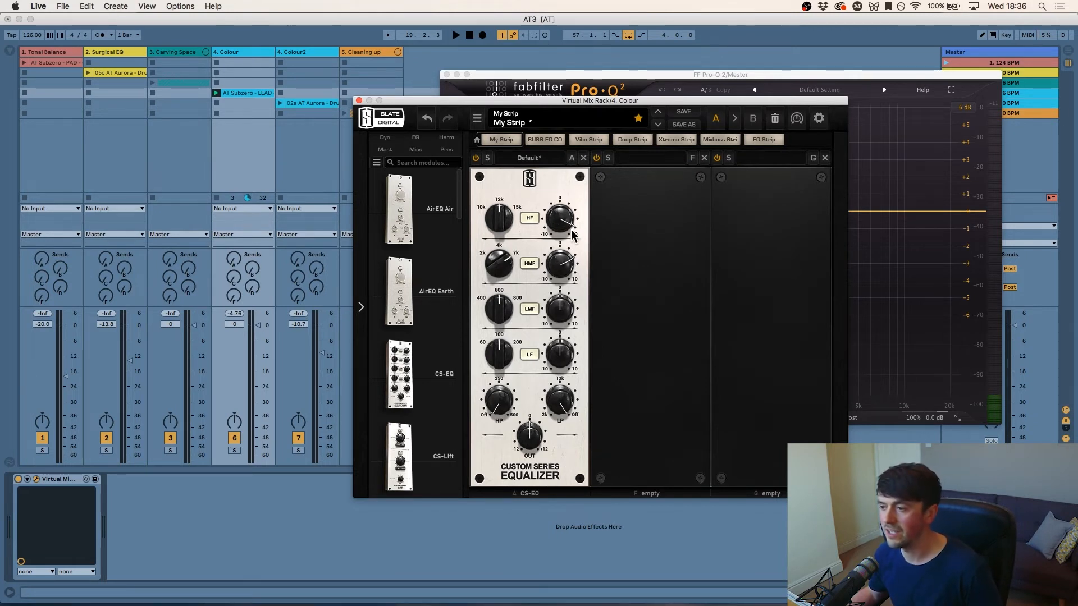
- Nudge the HF band's gain on the lead's equalizer, and close the Virtual Mix Rack and Pro-Q 2 windows
left_click_drag(566, 224, 566, 221)
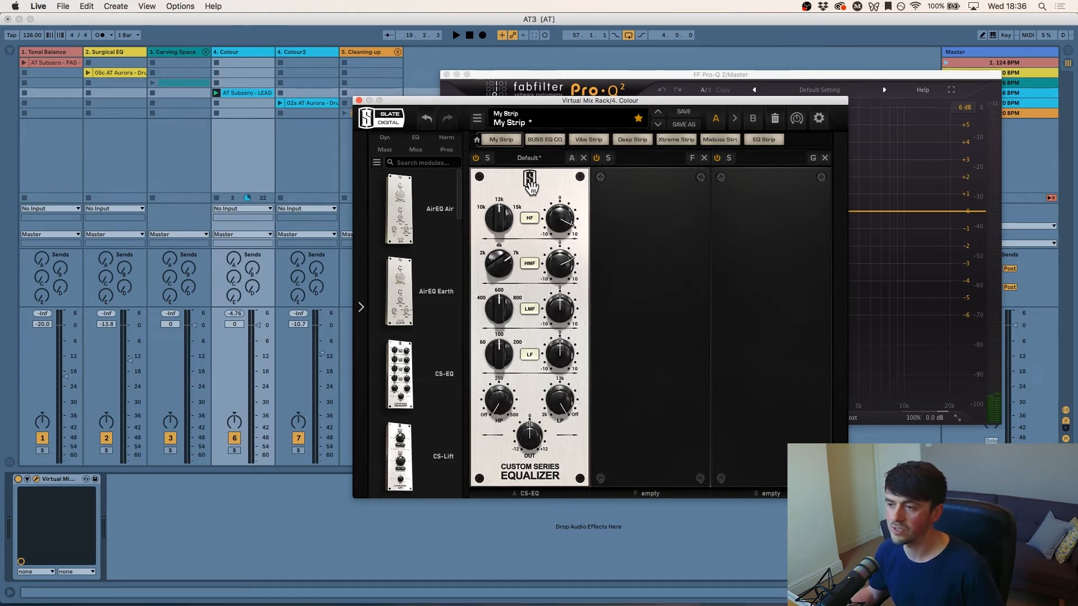
mouse_move(567, 263)
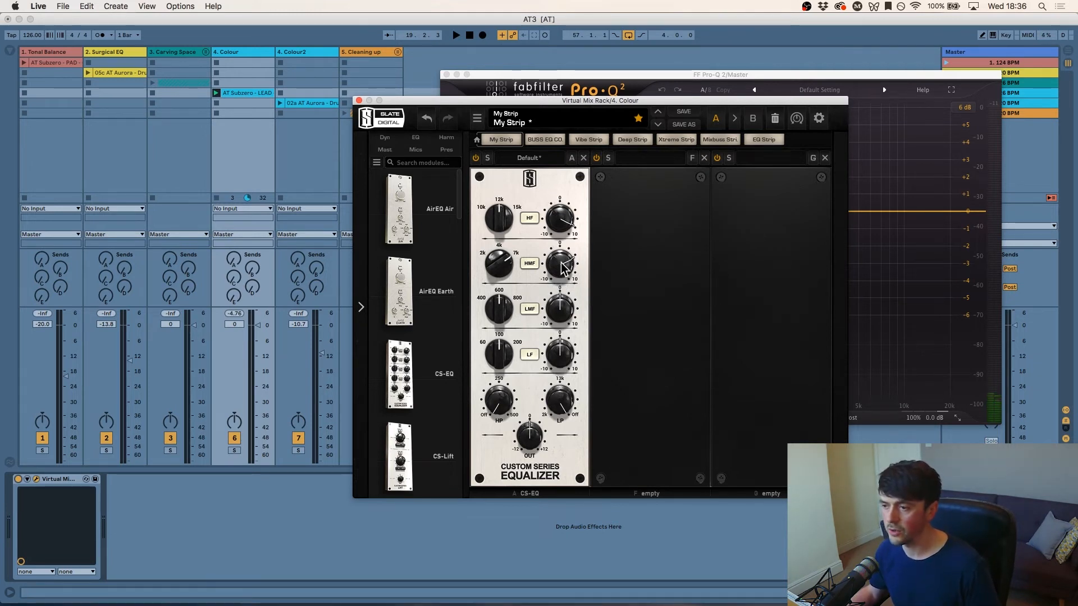
left_click(358, 99)
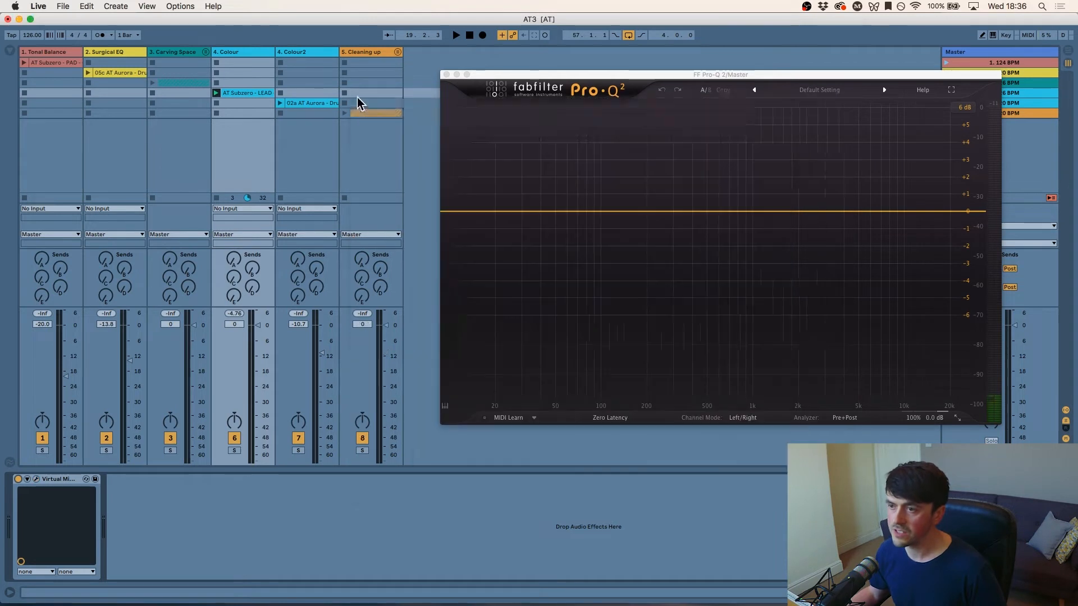
left_click(446, 74)
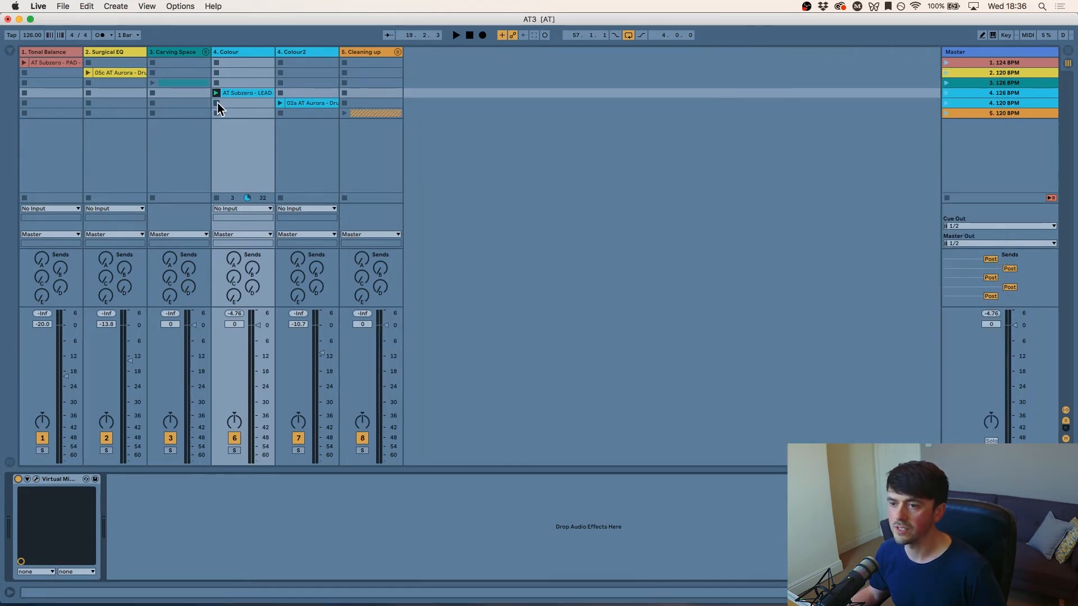
- Launch the AT Aurora drum loop on the Colour2 track and open its Virtual Mix Rack, moved clear of the session tracks
left_click(281, 103)
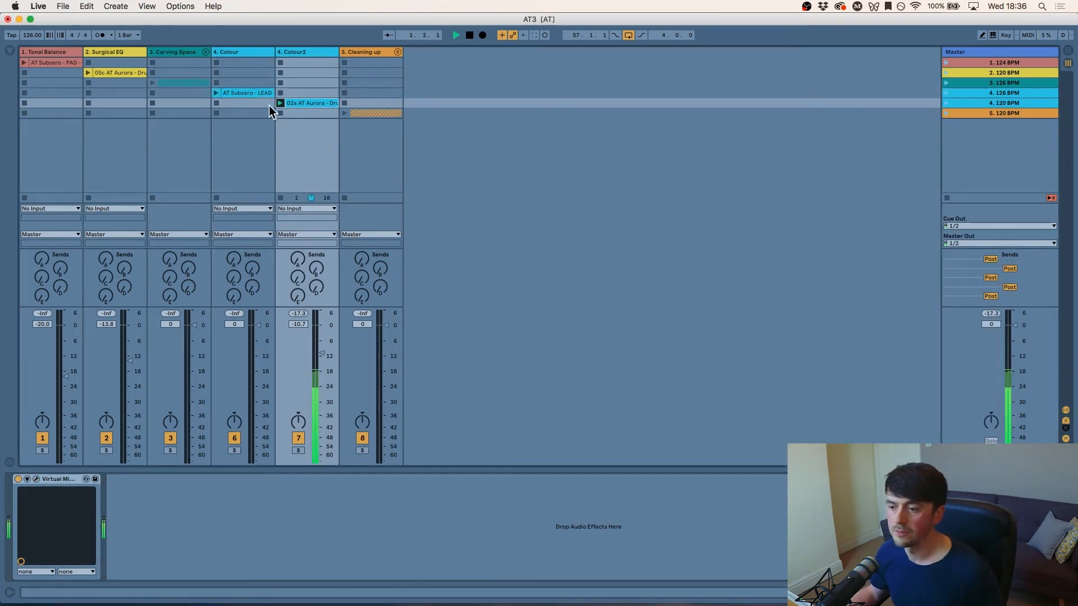
left_click(966, 103)
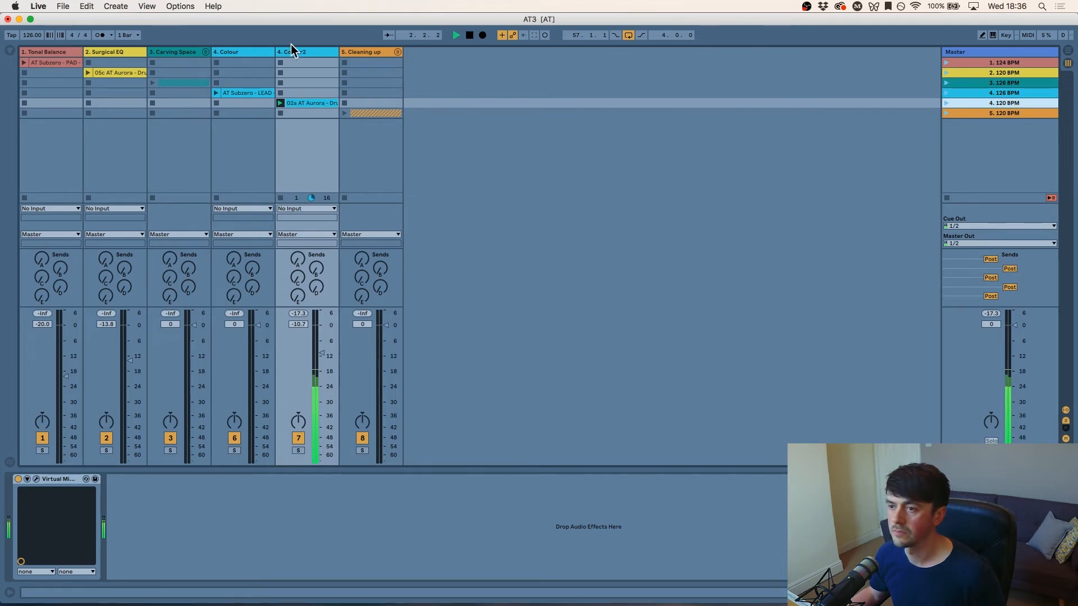
left_click(37, 479)
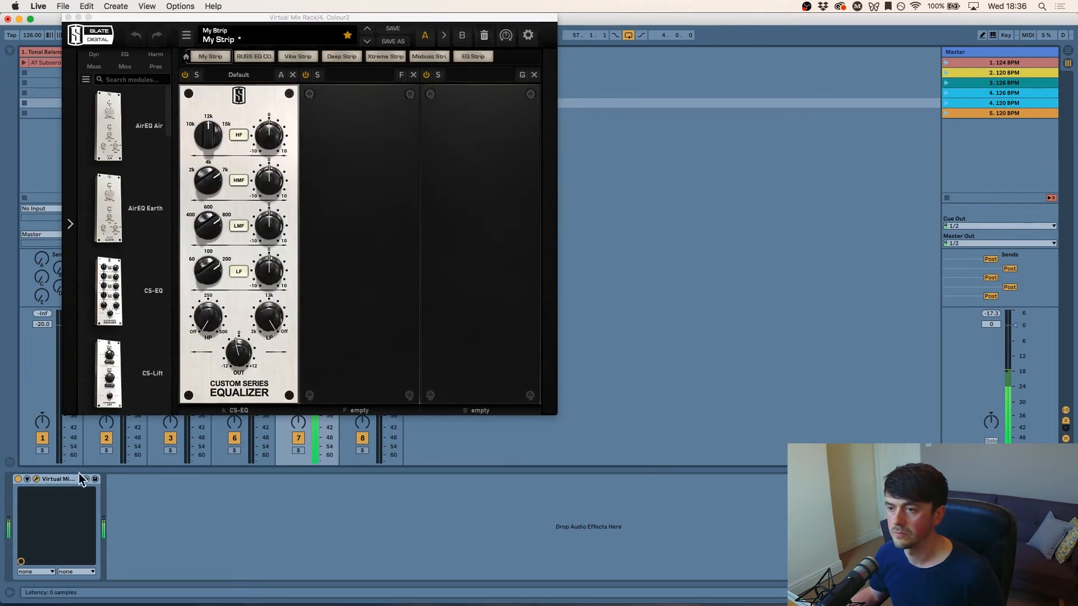
left_click_drag(175, 18, 530, 41)
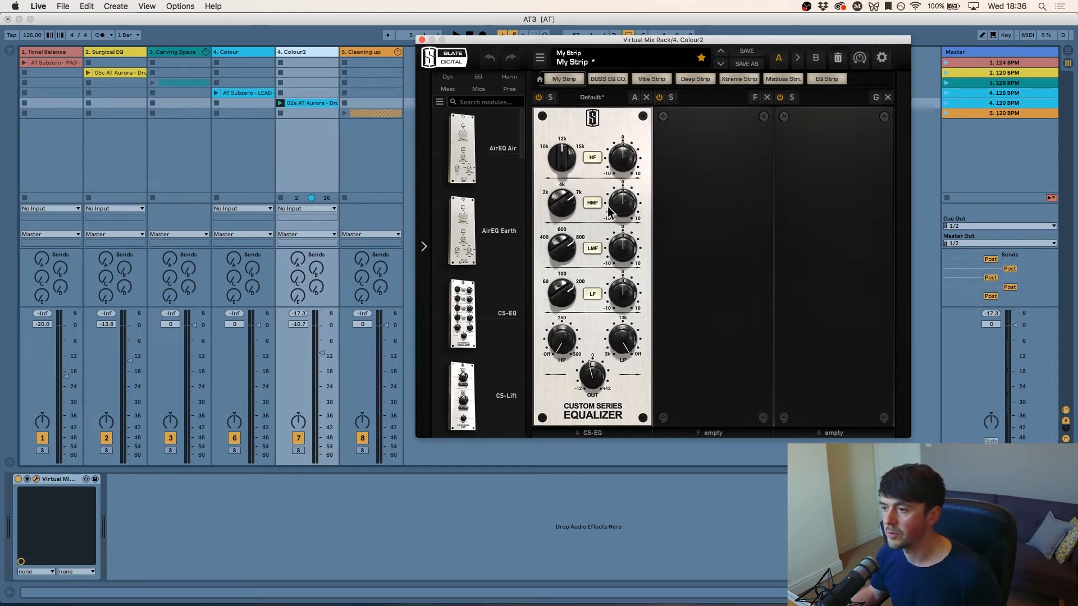
- Audition an LMF boost of 4.28 at 600 Hz on the playing Colour2 drum loop, and readjust the band's gain
key("space")
left_click_drag(629, 247, 618, 223)
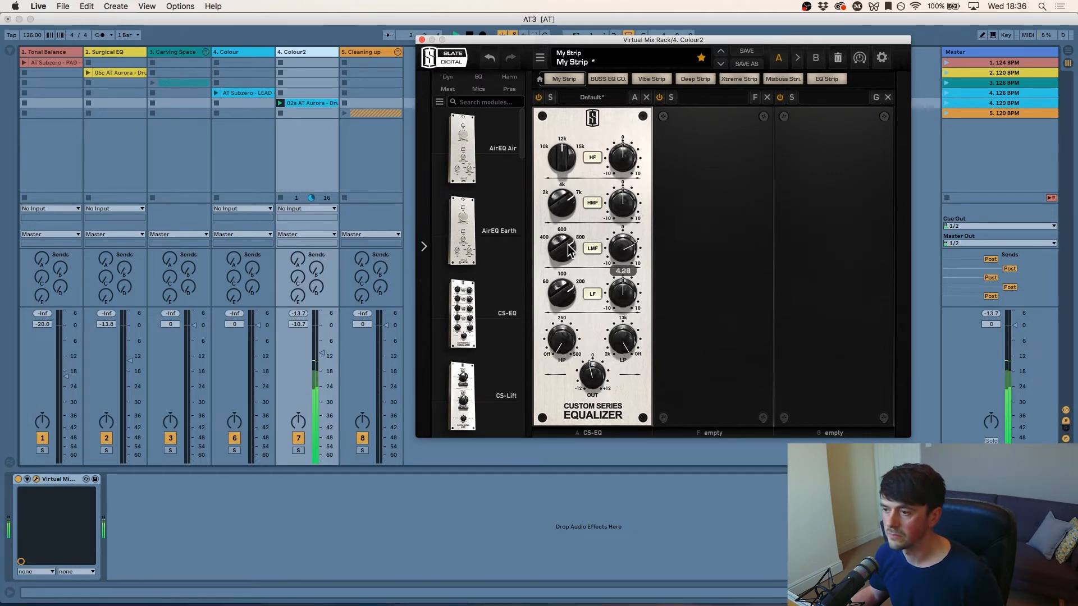
mouse_move(563, 247)
left_mouse_down()
mouse_move(555, 320)
mouse_move(557, 259)
left_mouse_up()
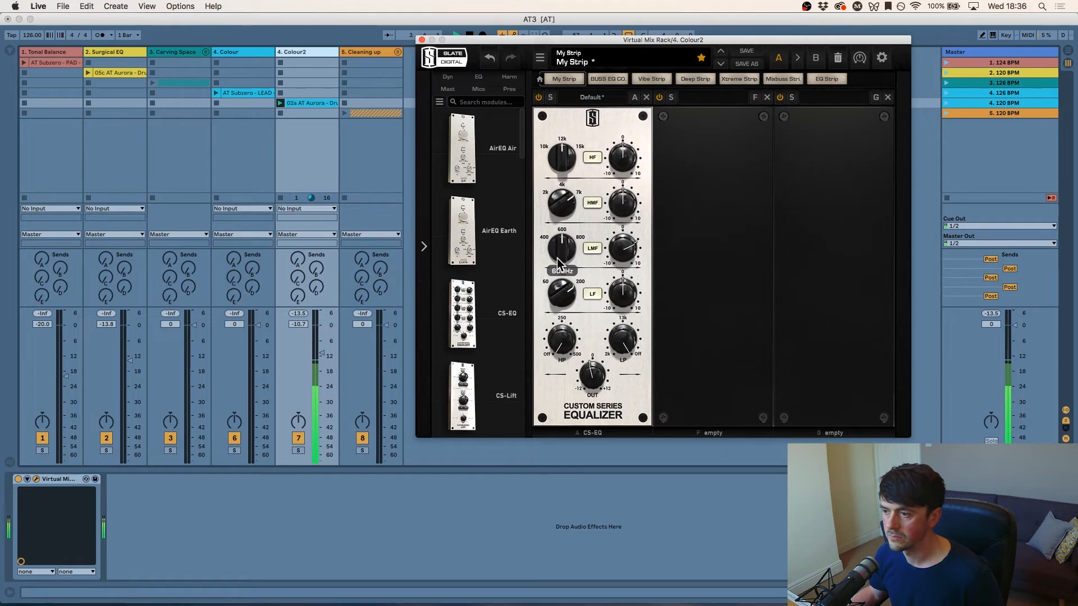
double_click(633, 250)
left_click_drag(635, 282, 637, 262)
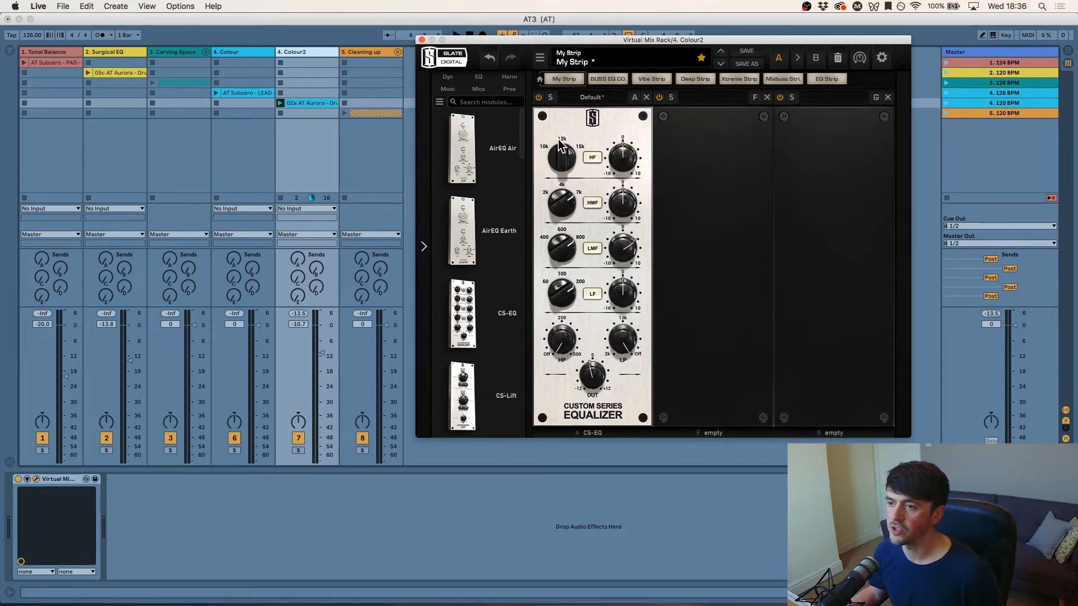
- Play the Colour2 loop, boost the HF band's gain to 3.61, and open Pro-Q 2 on the Master track
key("space")
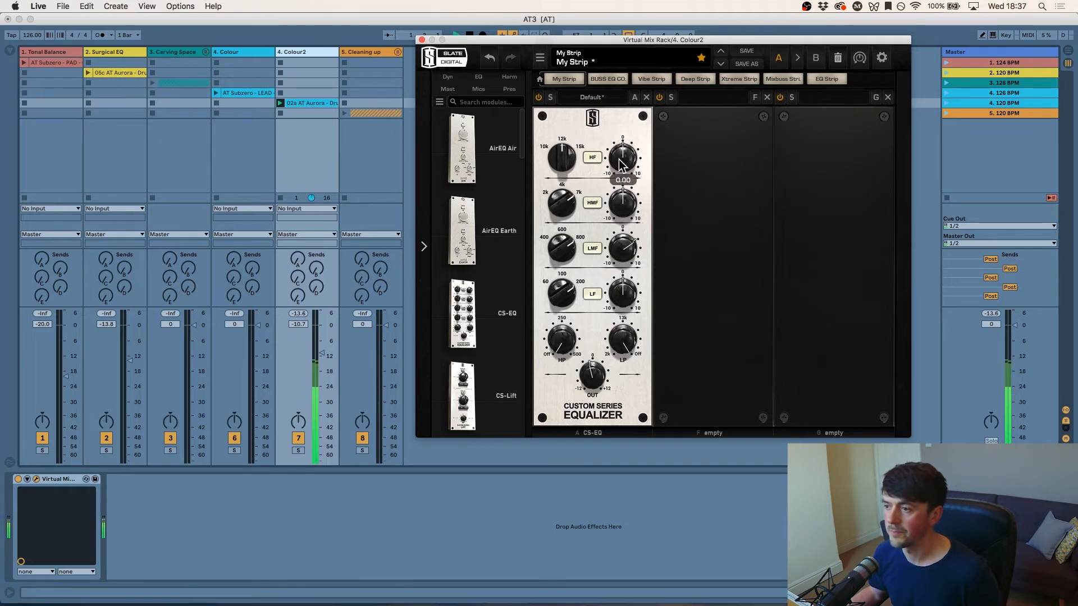
left_click_drag(619, 160, 614, 133)
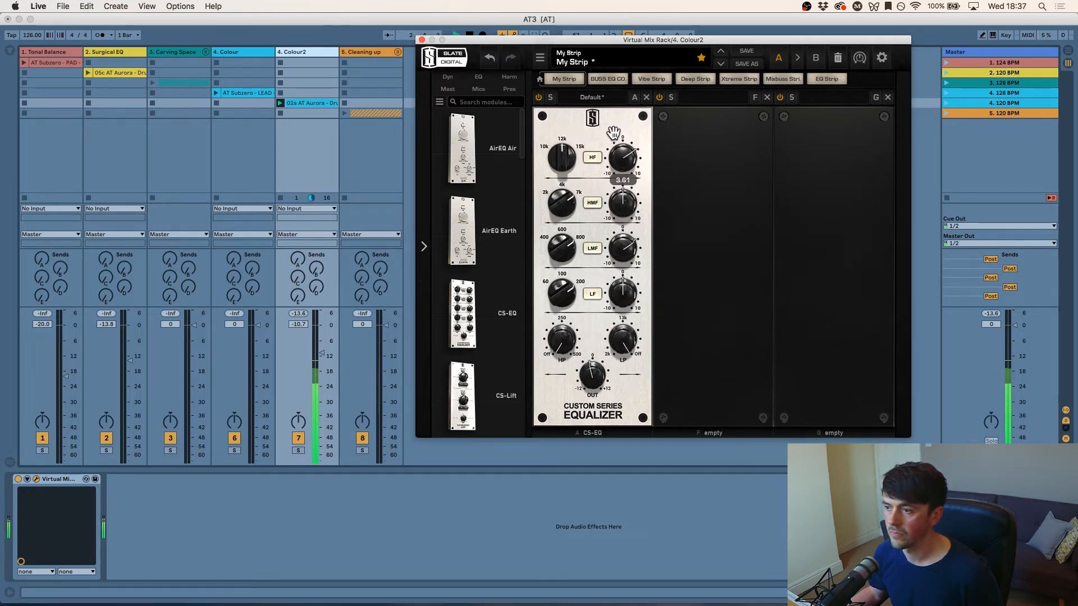
left_click(976, 56)
left_click(36, 479)
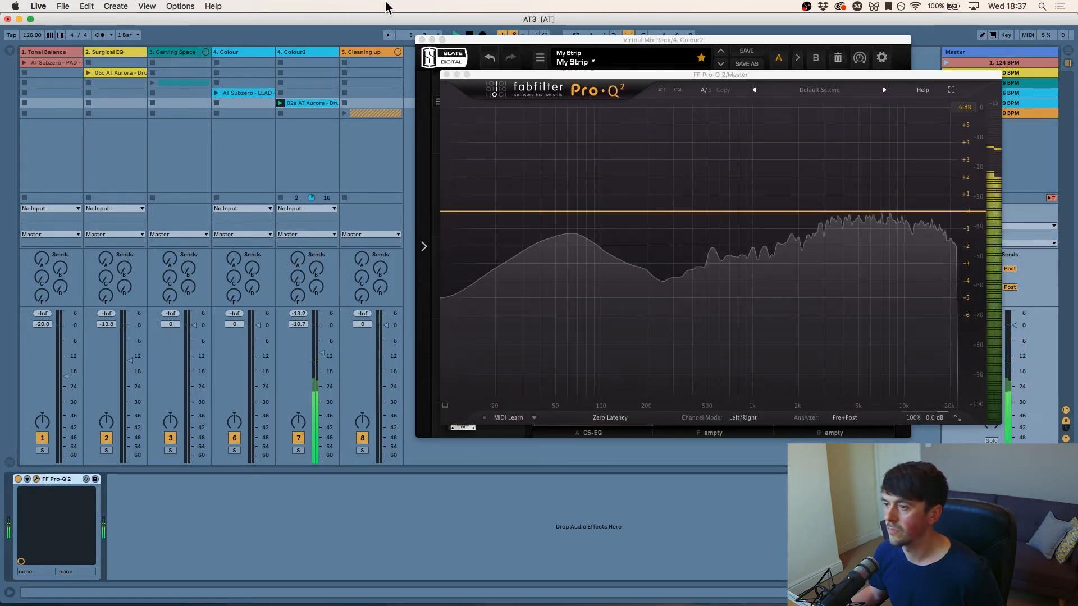
- Bypass and re-enable Virtual Mix Rack on Colour2 to compare the loop in Pro-Q 2's analyser, closing both plug-in windows
left_click(422, 40)
left_click(291, 53)
key("space")
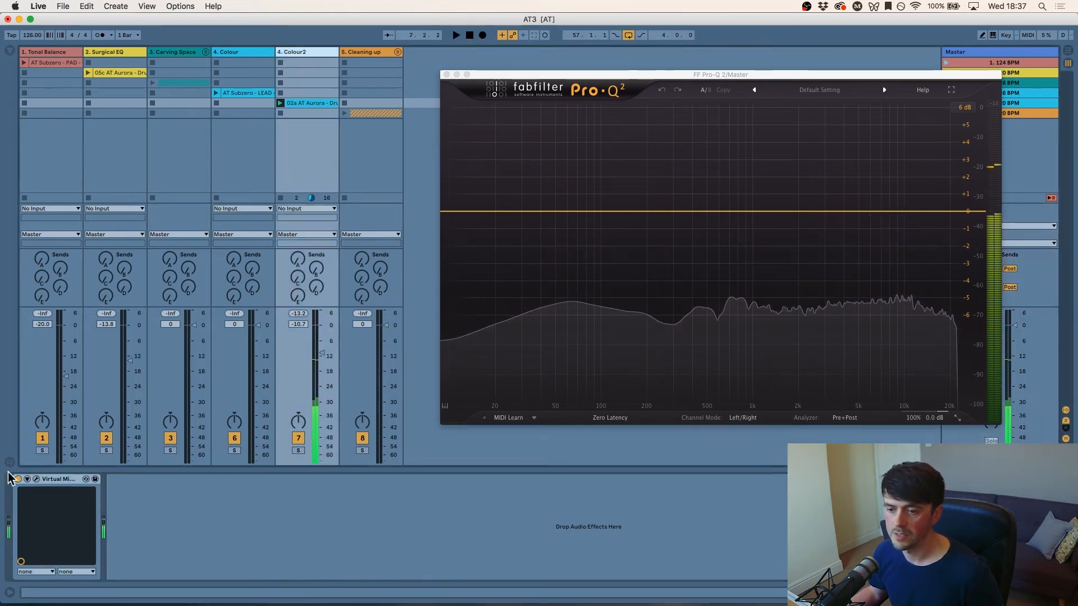
left_click(19, 479)
key("space")
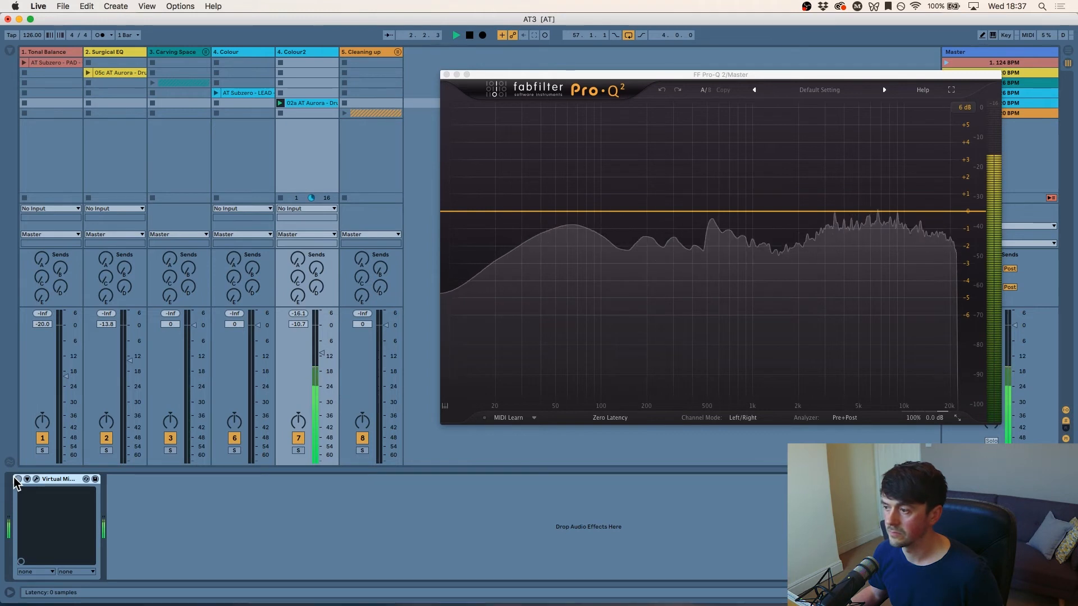
left_click(17, 479)
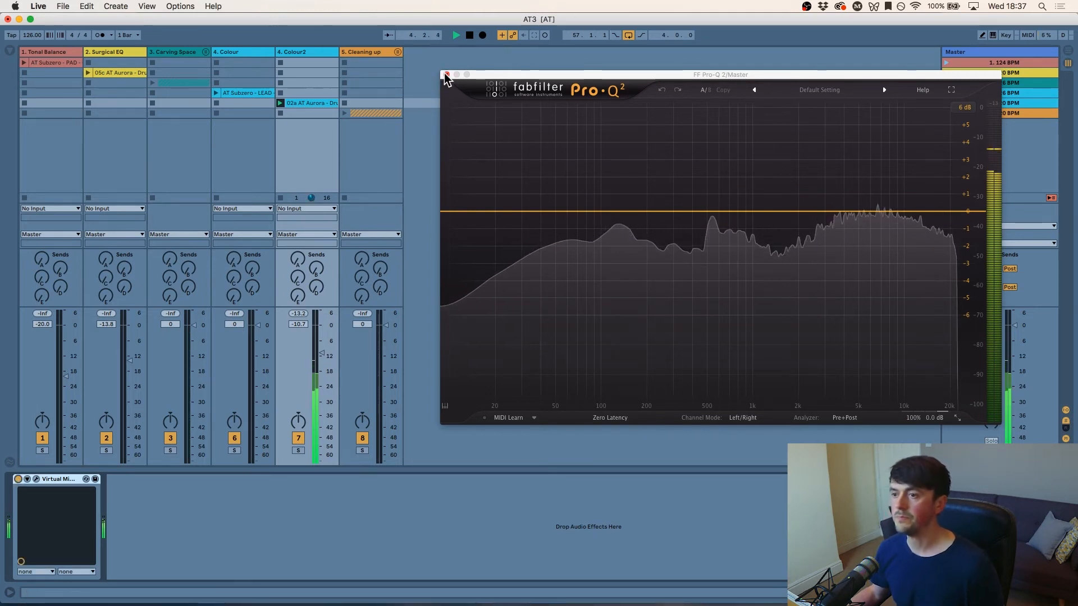
left_click(447, 74)
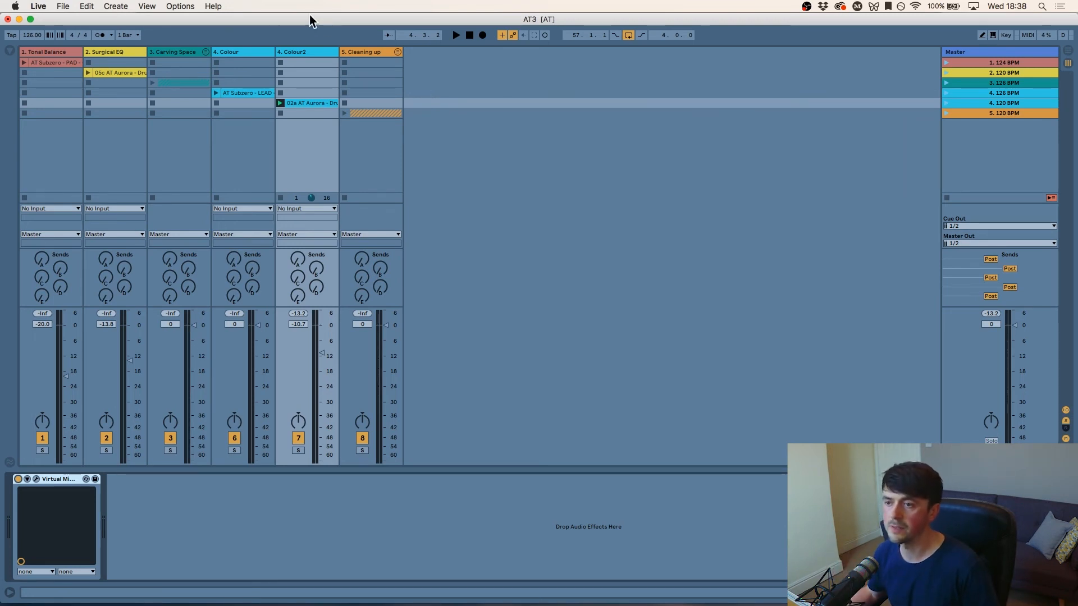
- Select the 5. Cleaning up group track and unfold it to show its member tracks
left_click(312, 51)
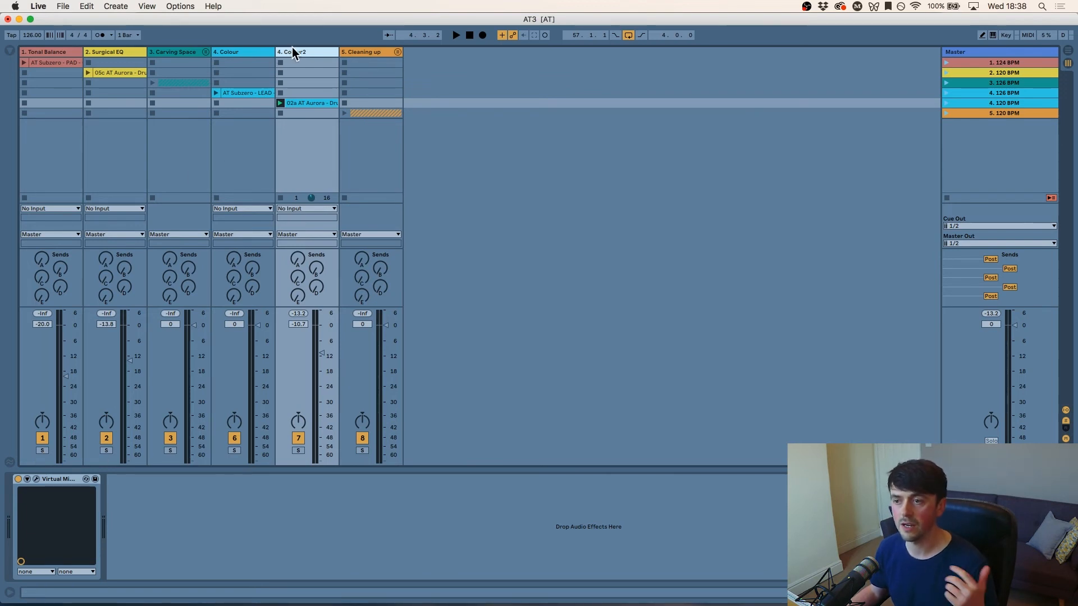
key("Right")
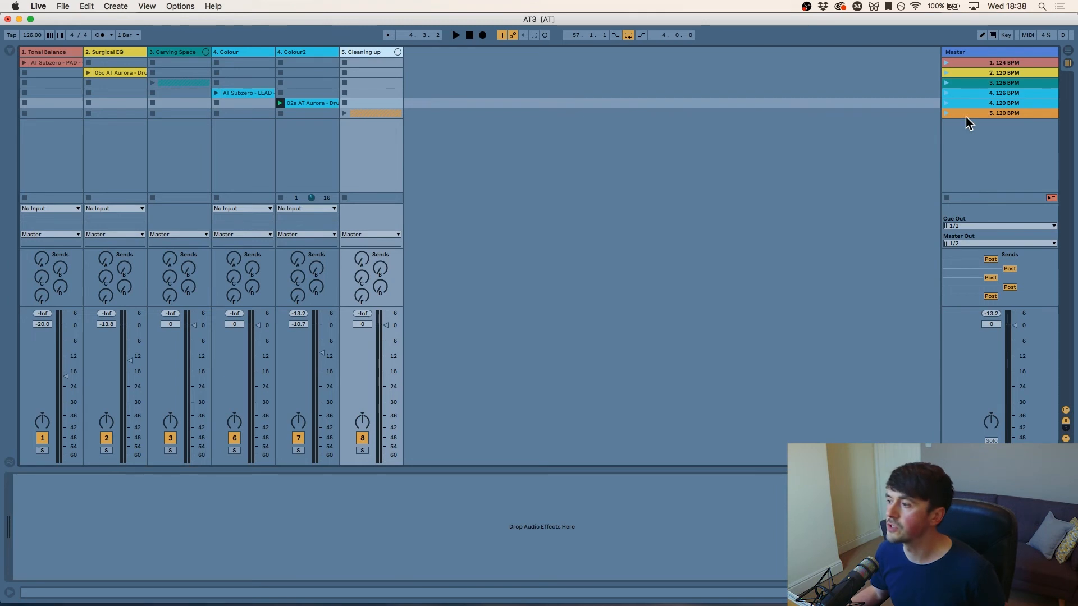
left_click(399, 52)
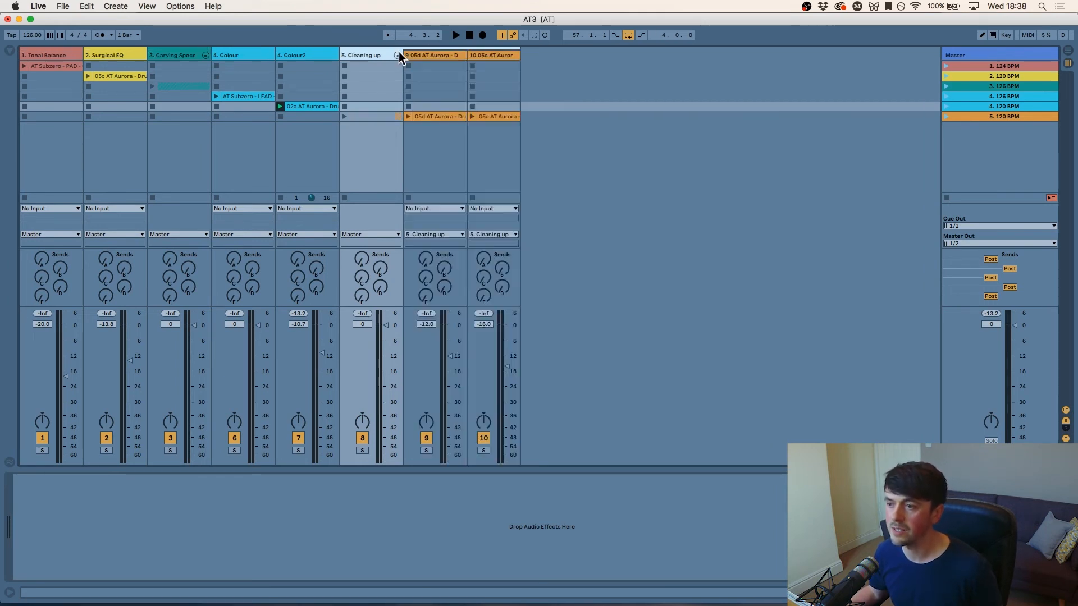
- Open EQuality on the 05d AT Aurora drum loop track to view its bands, reposition its window and close it
left_click(437, 58)
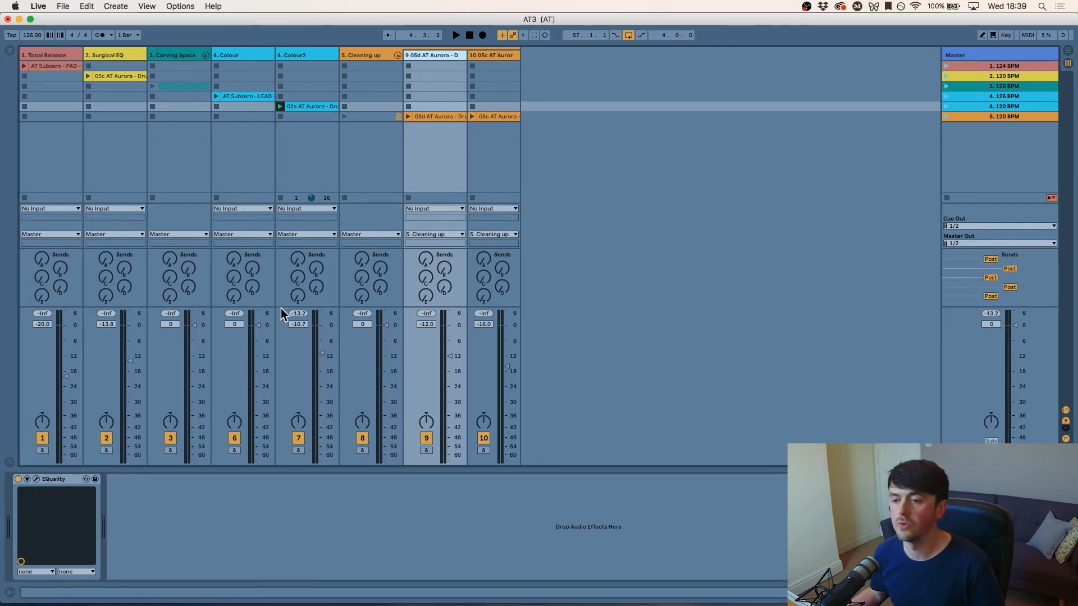
left_click(37, 479)
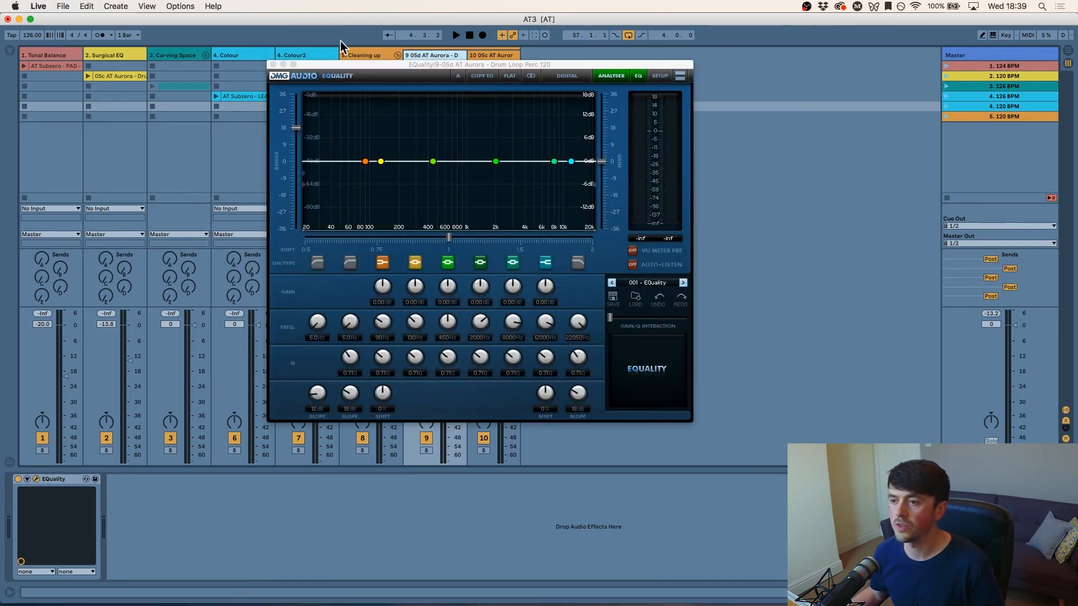
left_click_drag(328, 61, 587, 40)
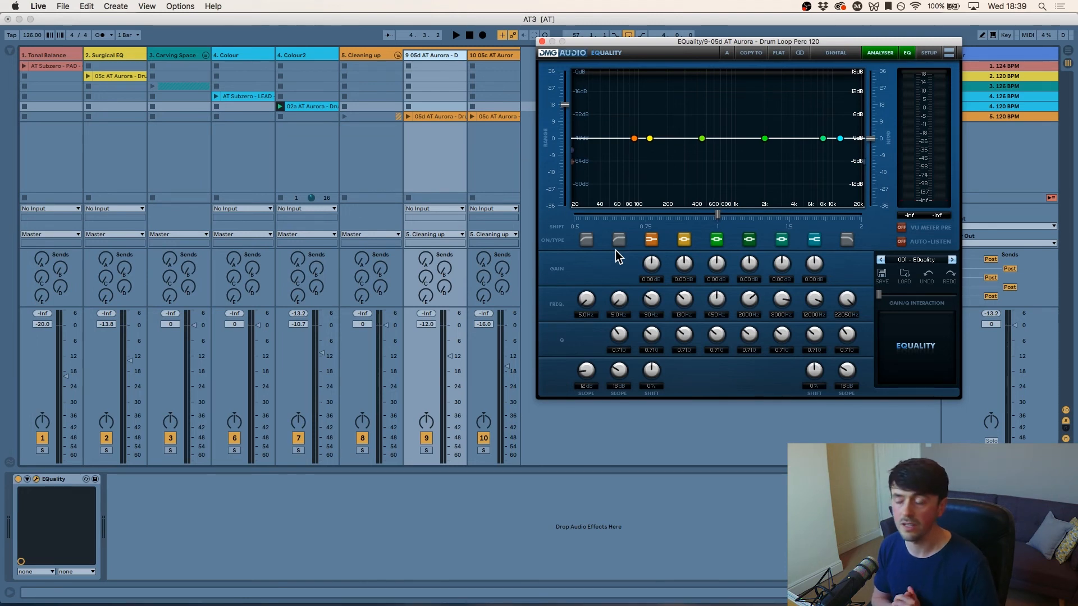
left_click(542, 41)
- Solo the 05d AT Aurora drum loop track, launch its clip and open EQuality to analyse it
left_click(425, 449)
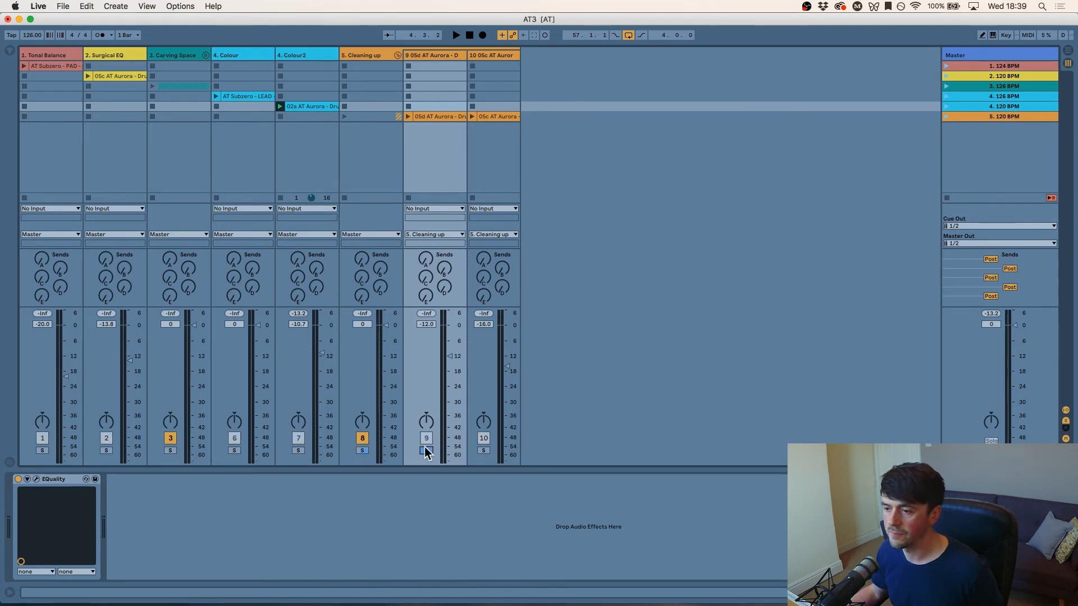
left_click(407, 117)
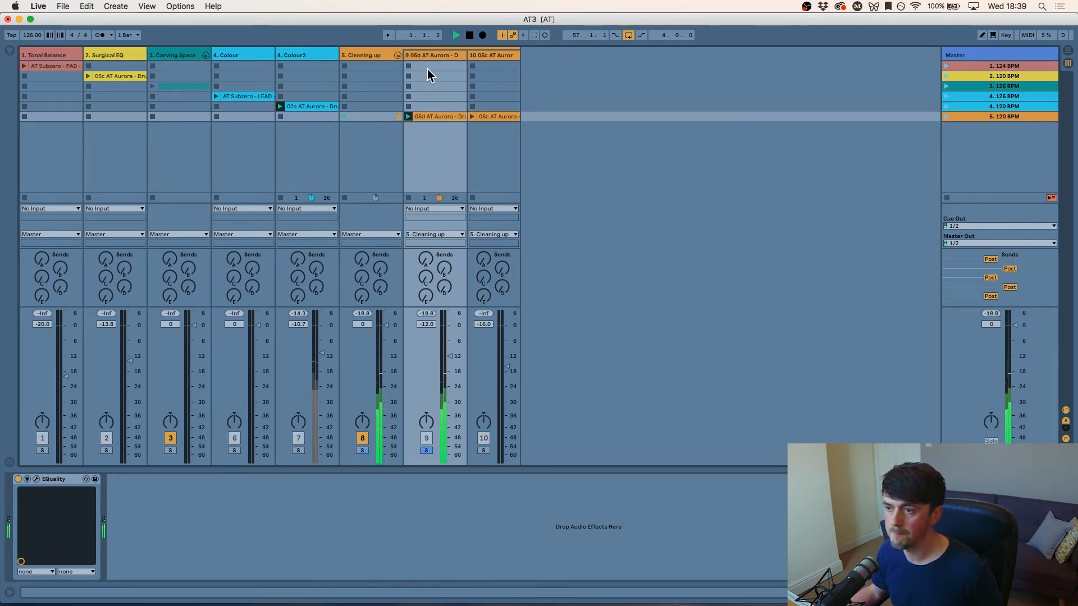
left_click(427, 55)
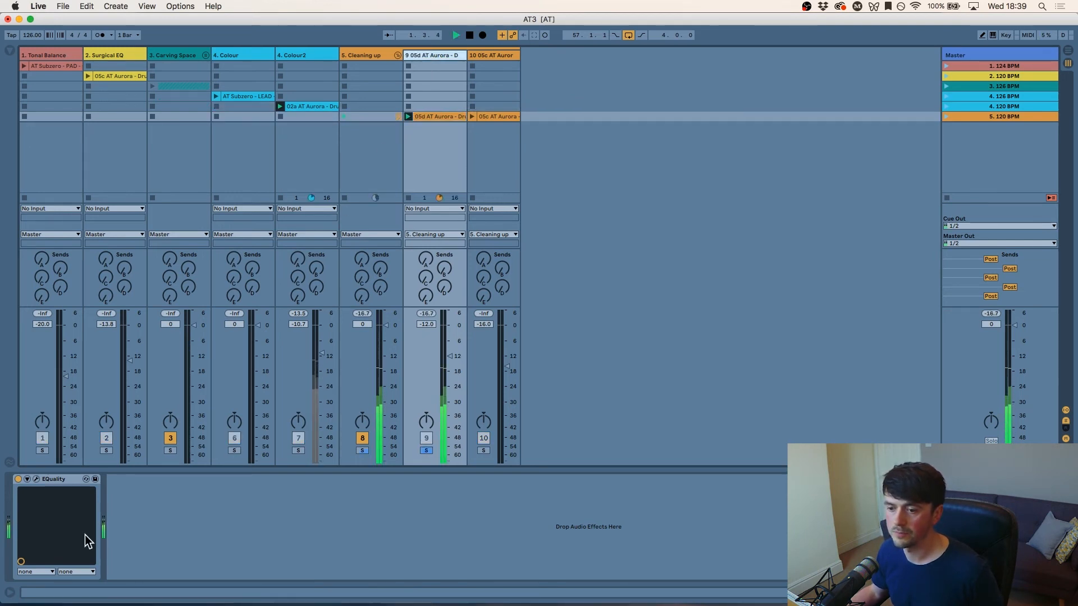
left_click(36, 478)
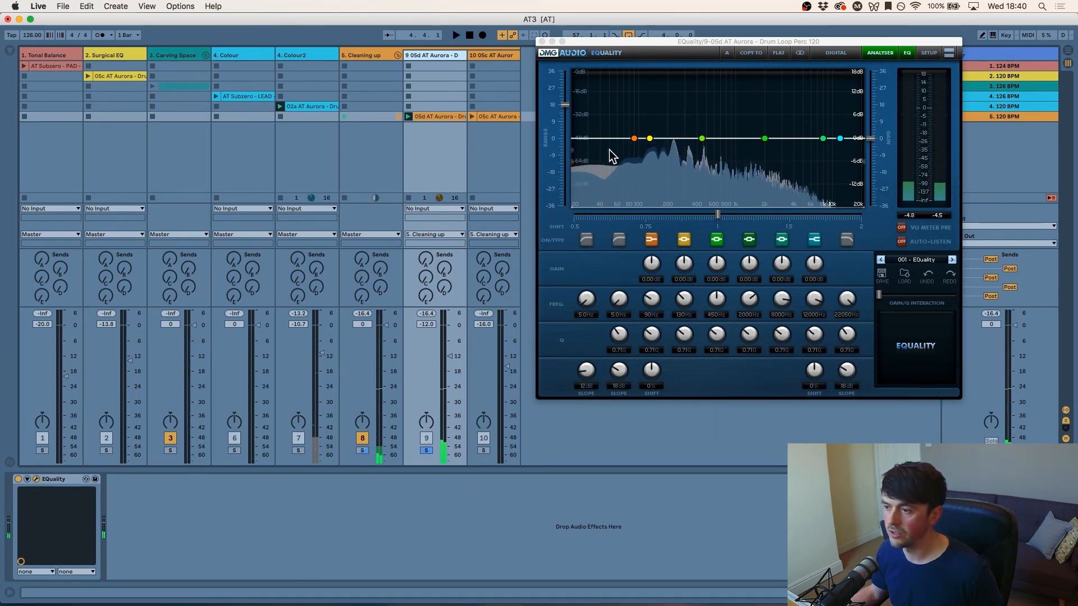
- Switch on EQuality's first high-pass band, and disable the low-shelf band after nudging it to 79 Hz
left_click(587, 241)
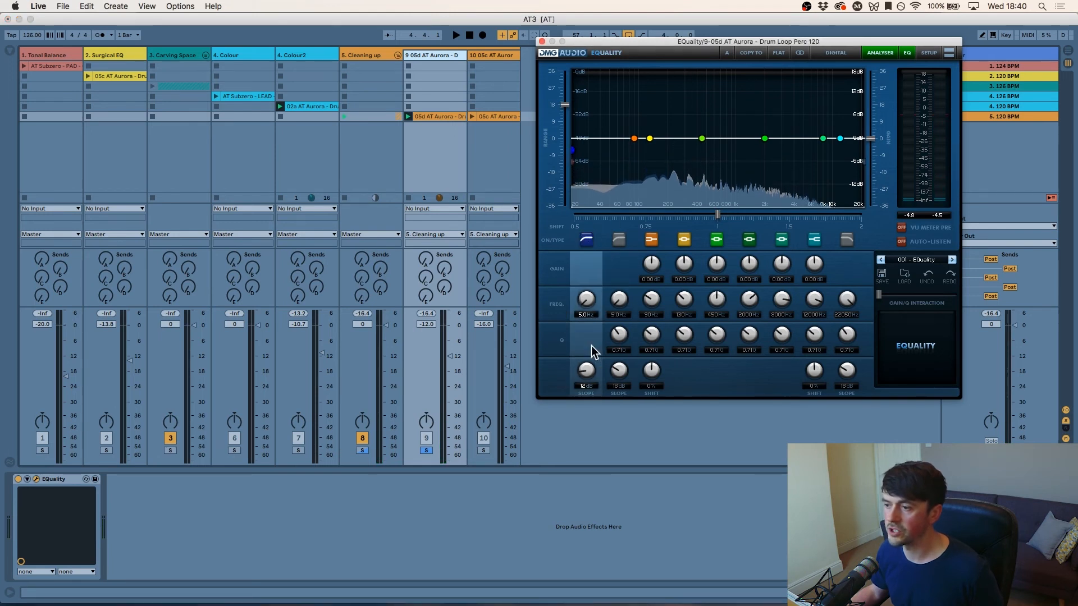
key("space")
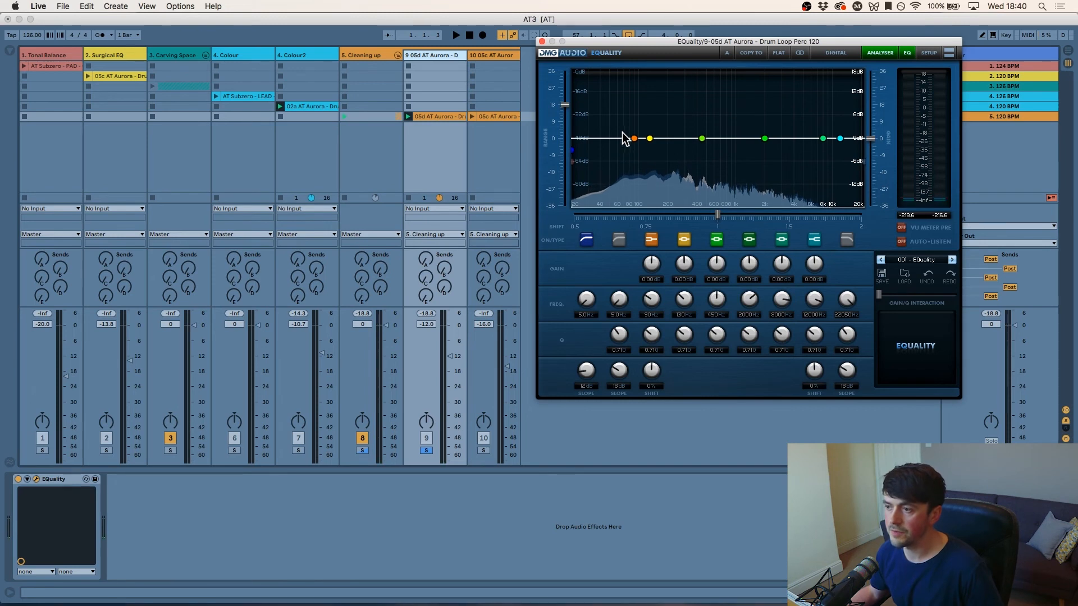
left_click_drag(634, 139, 629, 138)
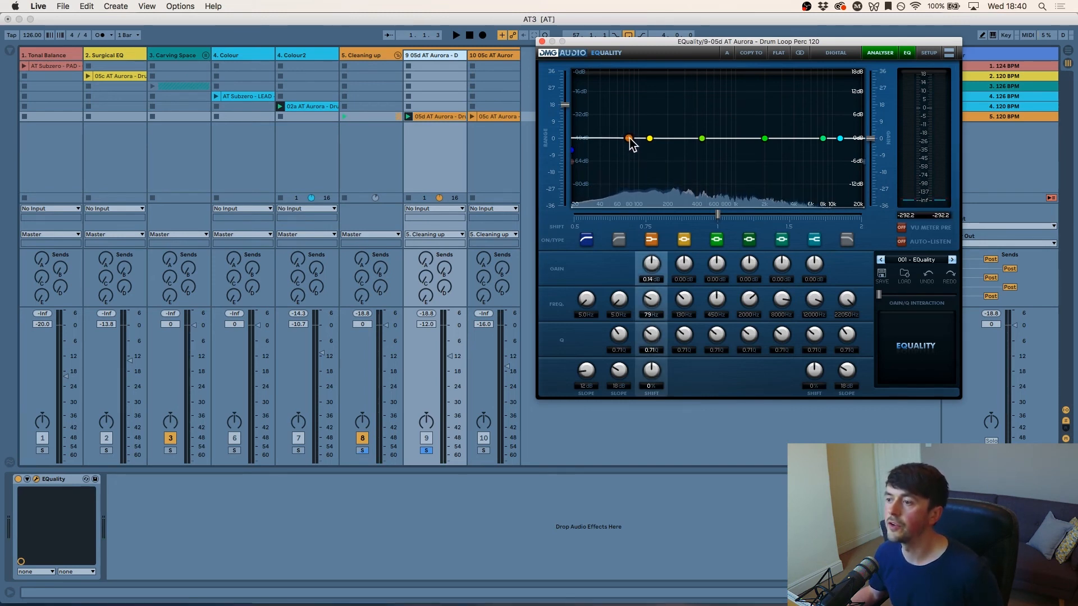
double_click(629, 138)
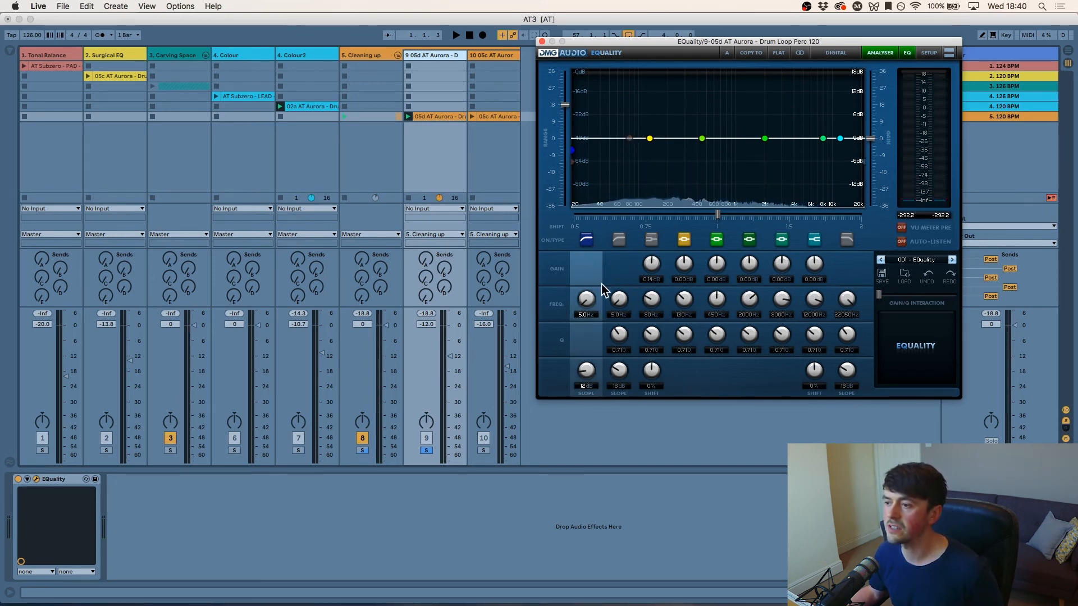
- Raise the high-pass cutoff to 44.3 Hz and further to 126.4 Hz while auditioning the drum loop
key("space")
left_click_drag(586, 304, 587, 278)
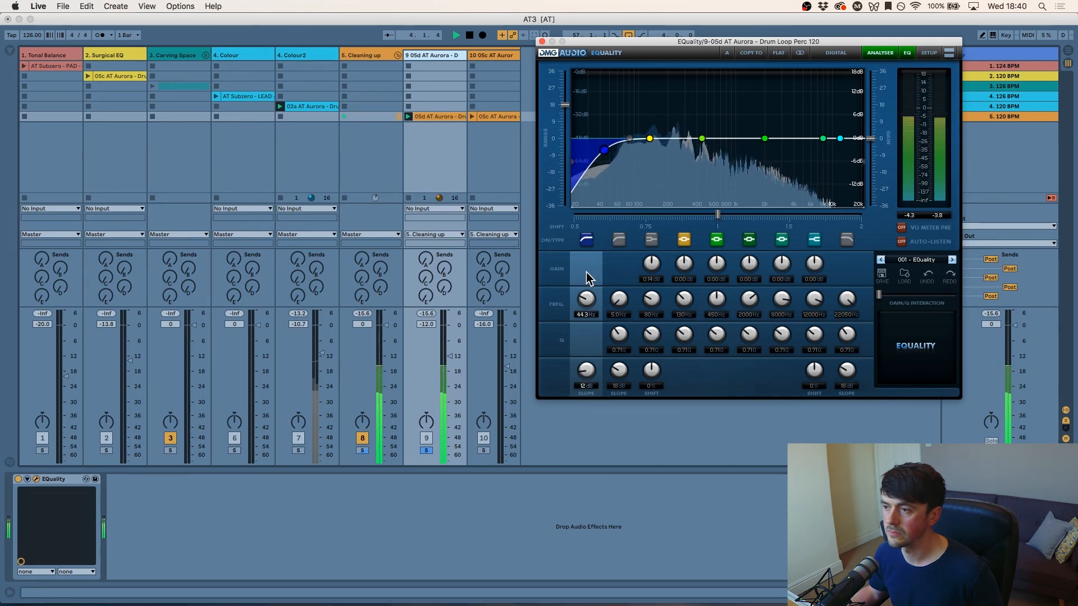
key("space")
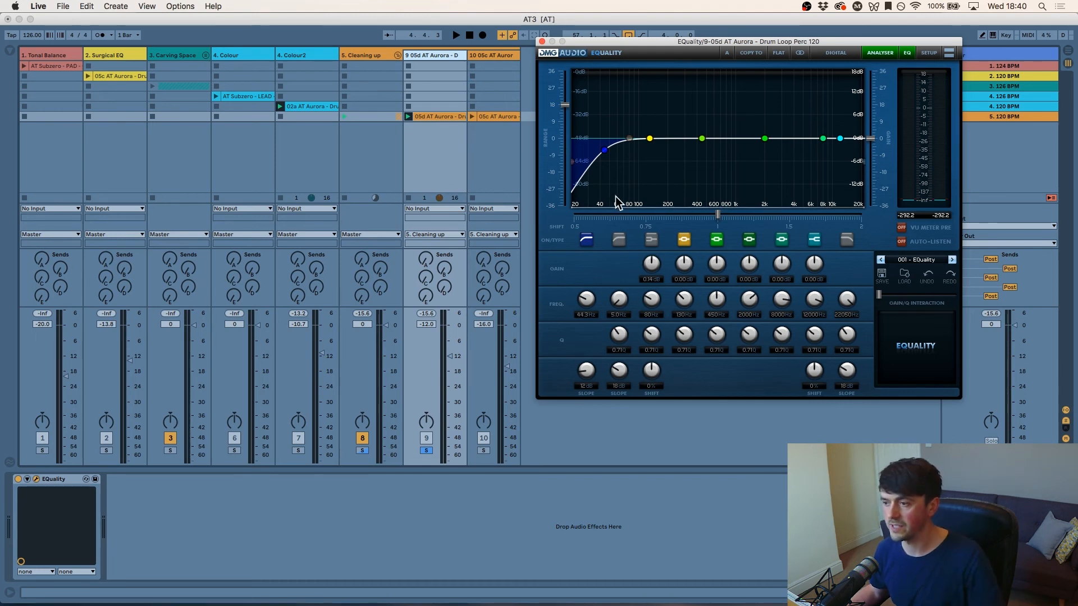
left_click_drag(583, 306, 586, 288)
key("space")
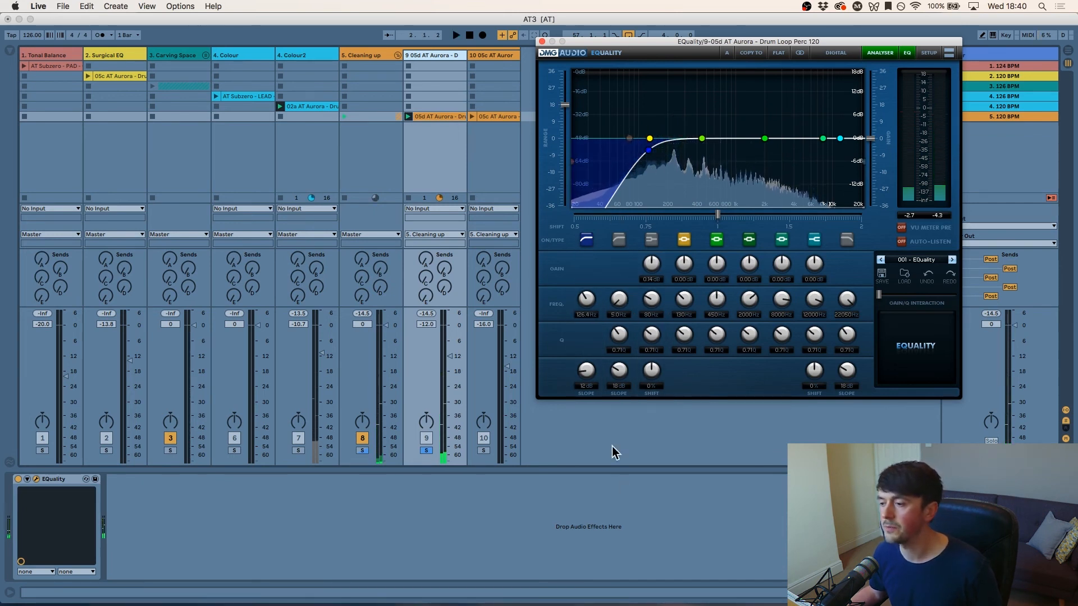
- Launch and solo the 05c AT Aurora drum loop track, and open its EQuality in a clear spot to analyse the loop
left_click(472, 117)
left_click(483, 451)
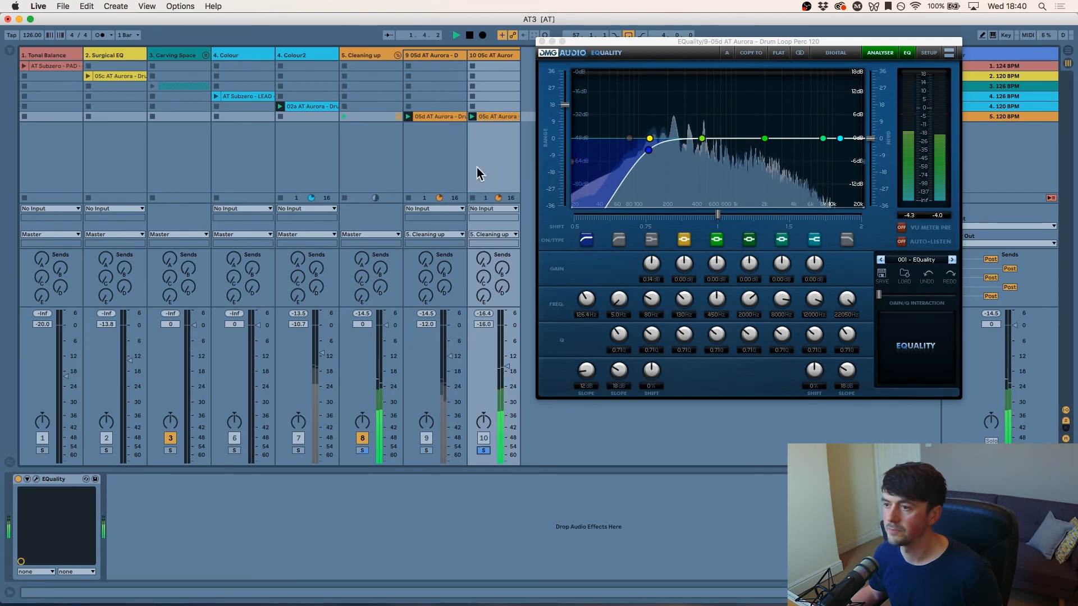
left_click(36, 479)
left_click_drag(536, 106, 760, 56)
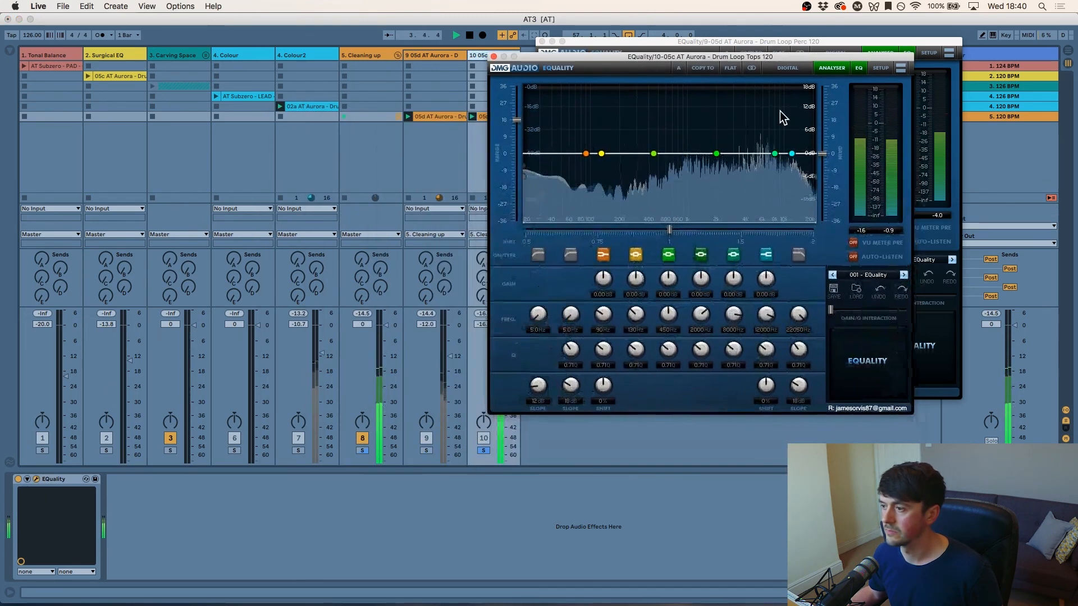
key("space")
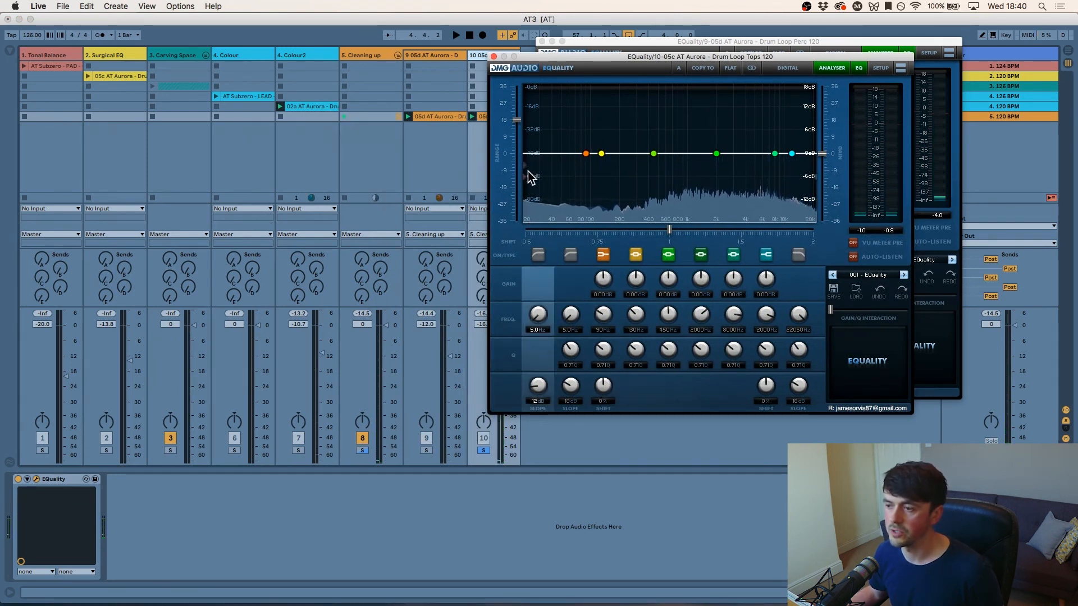
- Switch on EQuality's first high-pass band and raise its cutoff to 111.4 Hz while the tops loop plays
left_click(536, 255)
key("space")
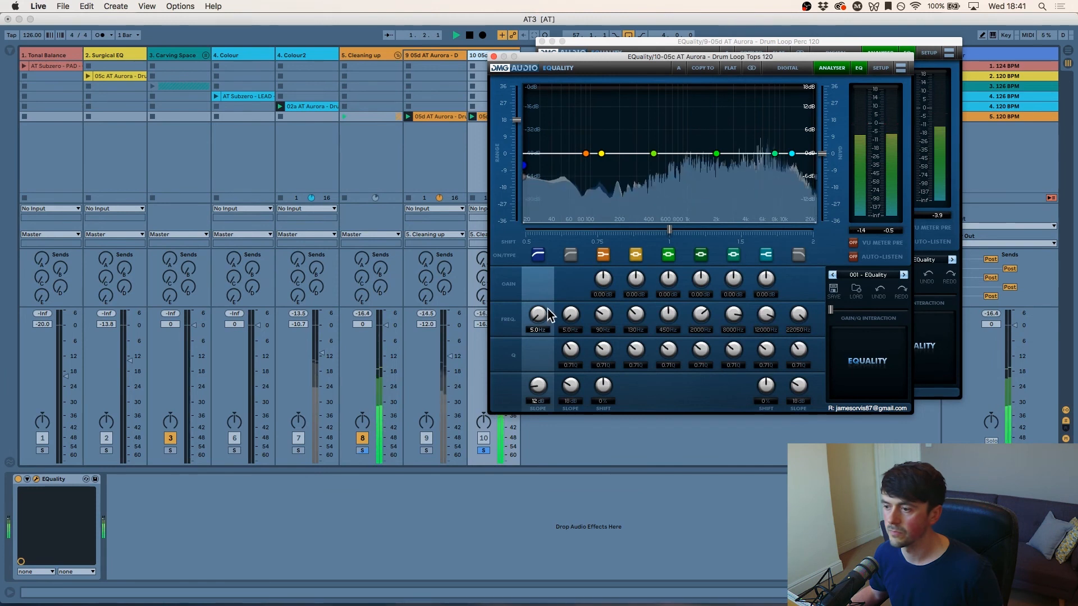
left_click_drag(537, 311, 544, 274)
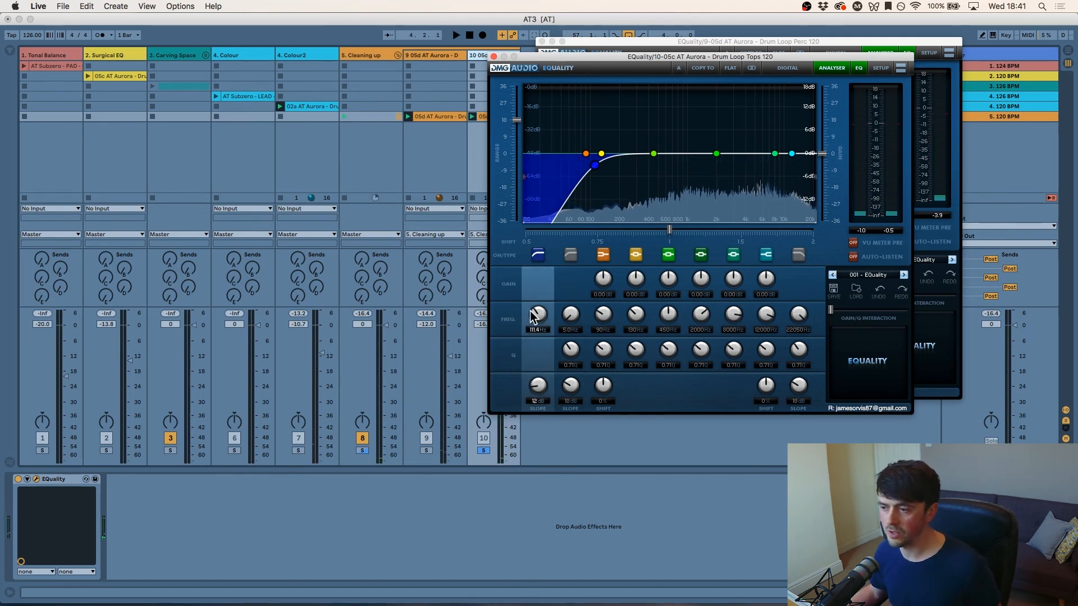
- Push the high-pass cutoff up to 767.4 Hz while auditioning the tops loop to demonstrate excessive filtering
mouse_move(537, 313)
left_mouse_down()
mouse_move(539, 283)
mouse_move(537, 332)
mouse_move(544, 319)
left_mouse_up()
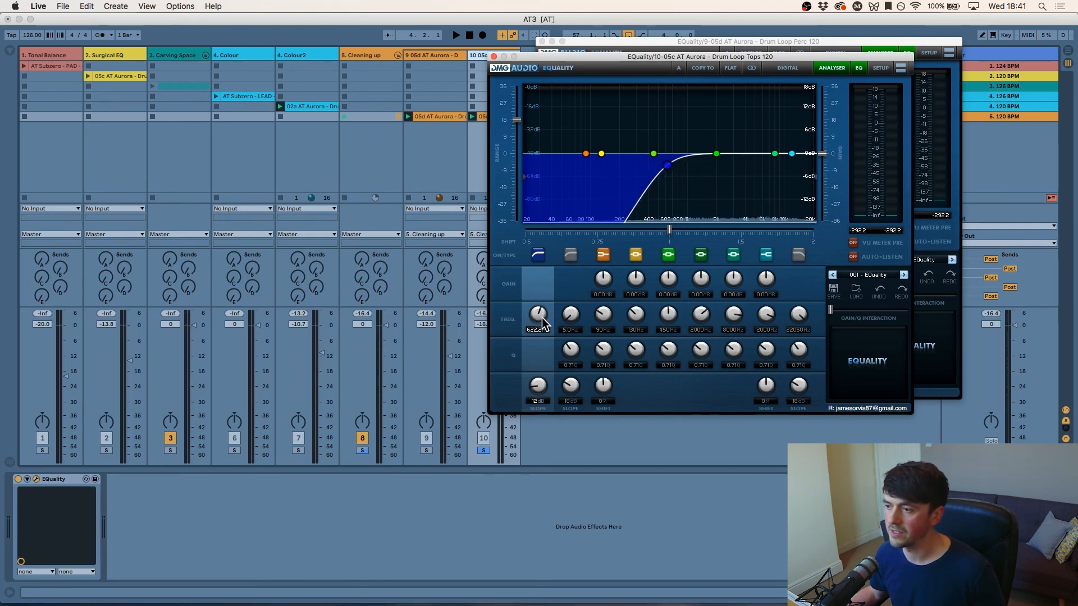
key("space")
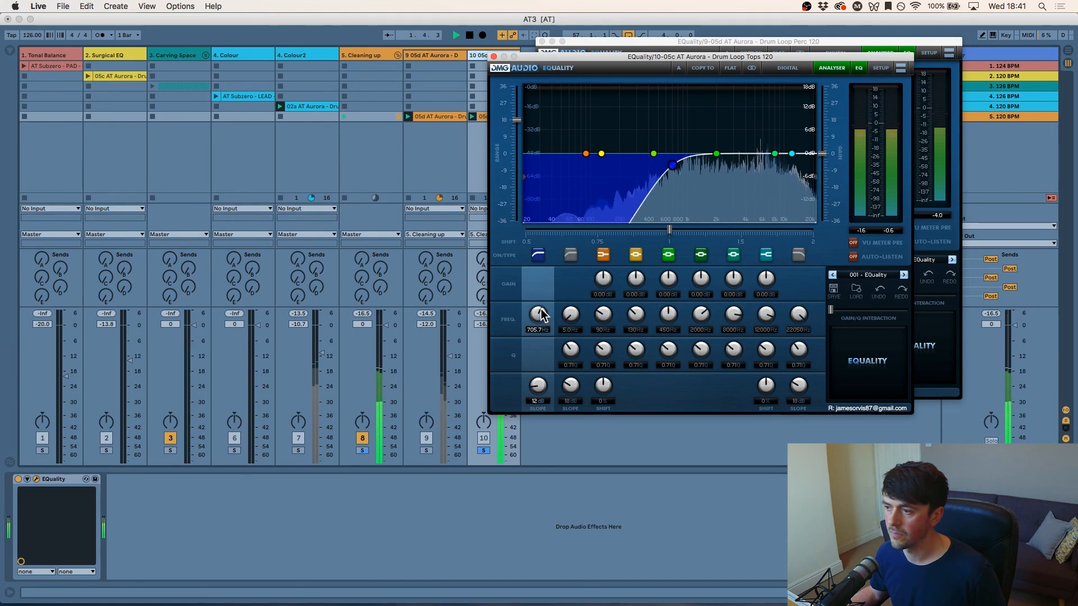
scroll(541, 312, "up", 5)
scroll(543, 311, "up", 1)
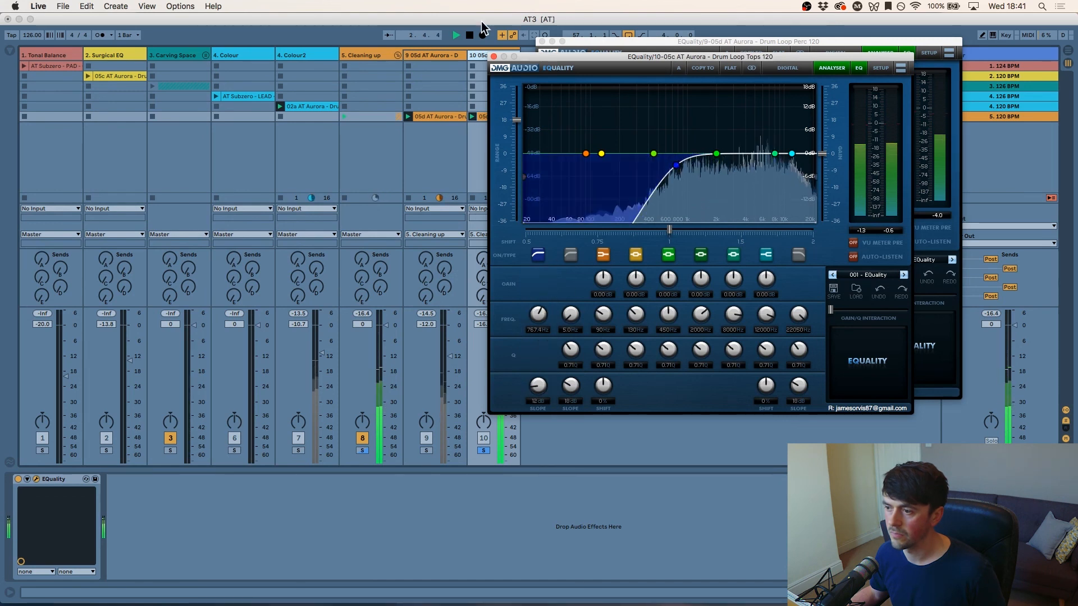
key("space")
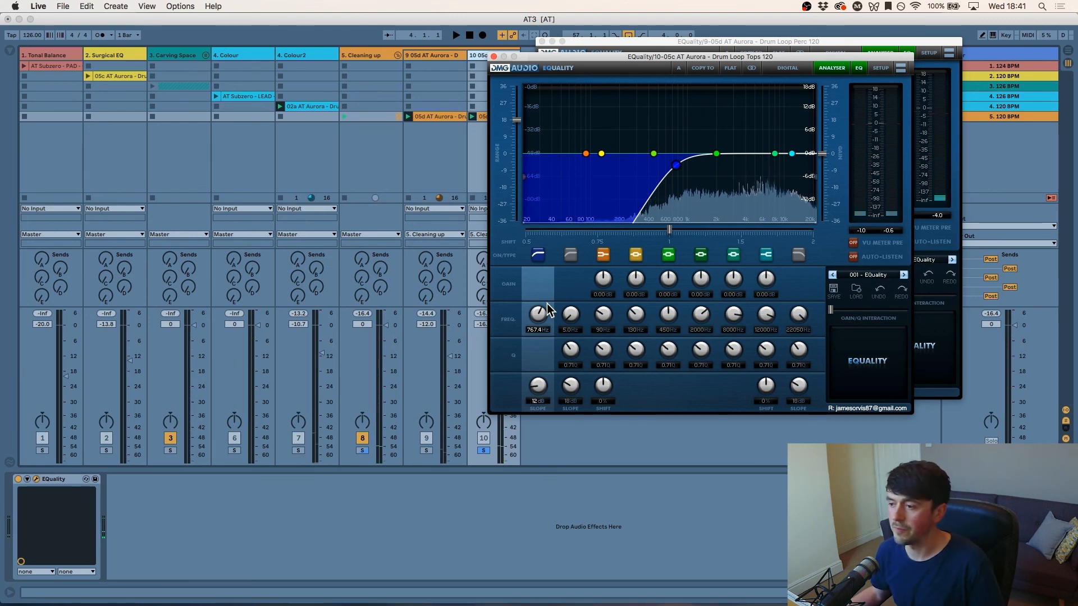
- Lower the high-pass cutoff to 121.2 Hz and play the tops loop to audition the setting
scroll(540, 318, "down", 15)
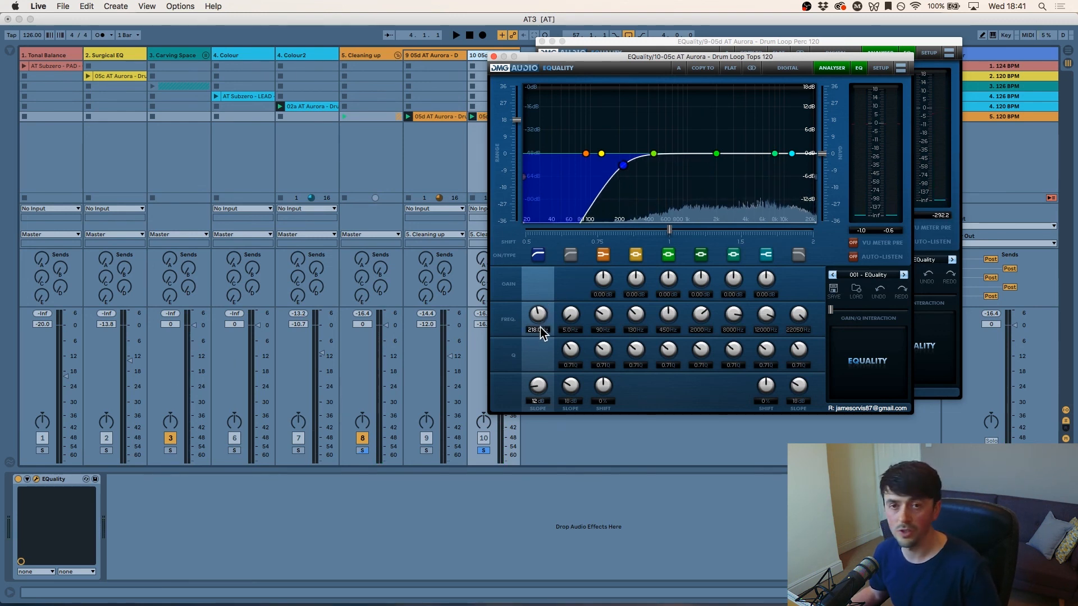
scroll(533, 320, "up", 8)
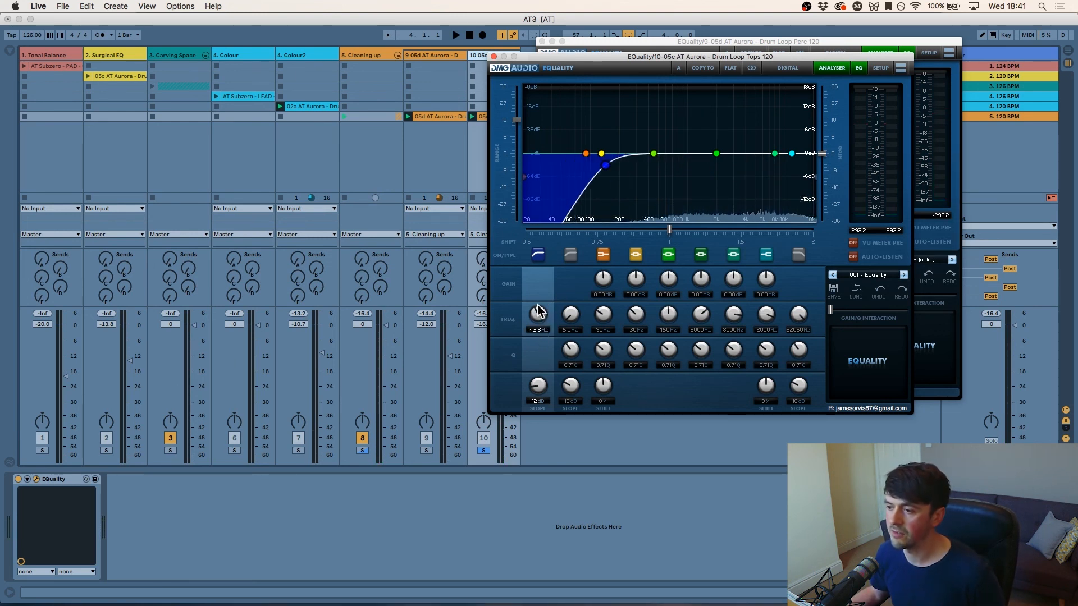
scroll(538, 313, "down", 2)
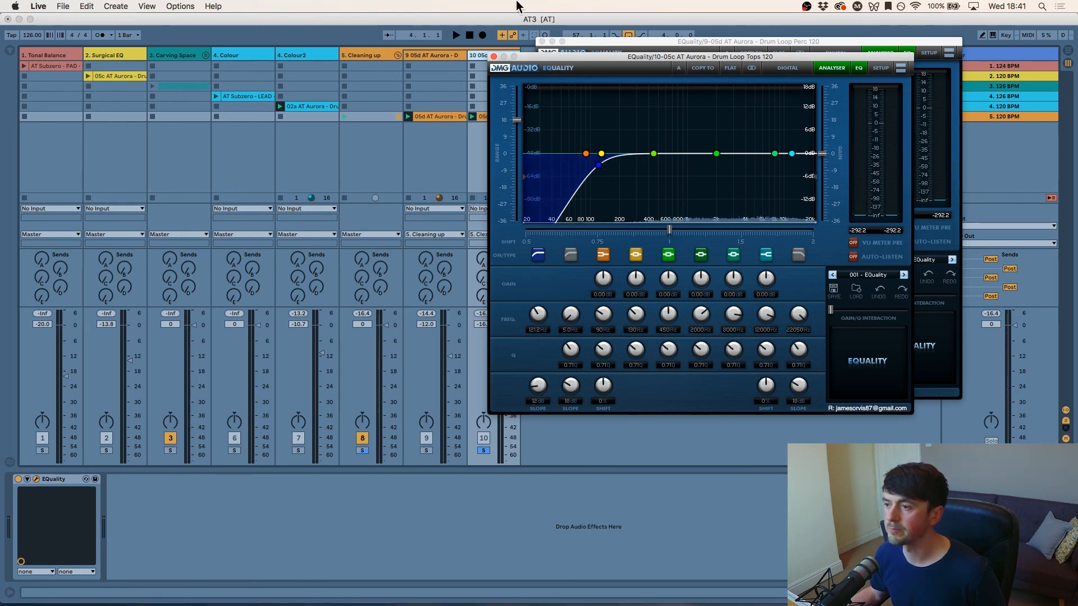
key("space")
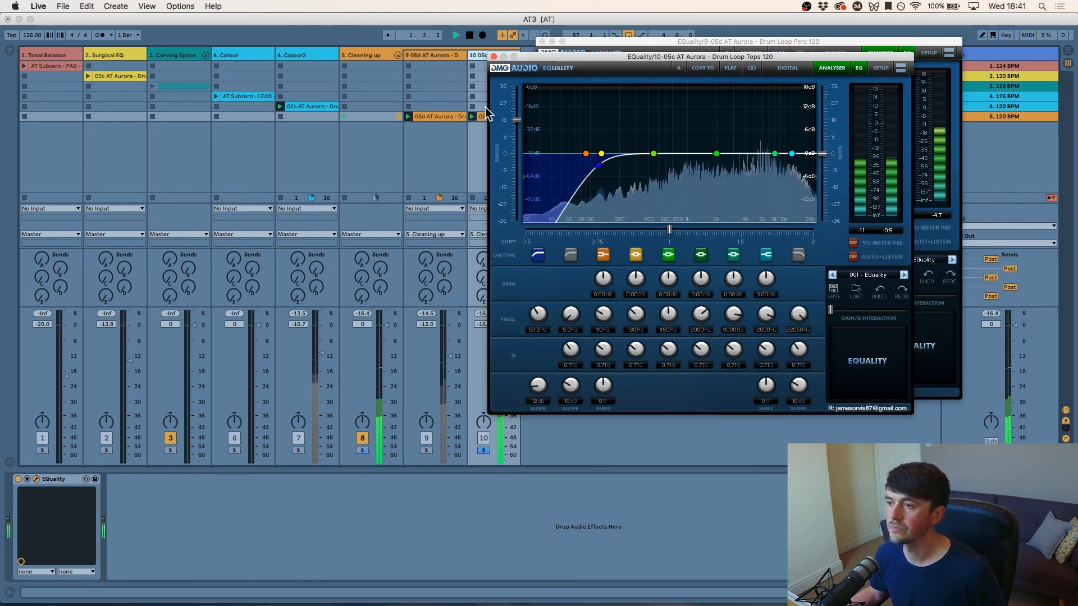
- Close the EQuality windows of both drum loop tracks and stop playback
left_click(493, 57)
left_click(542, 41)
key("space")
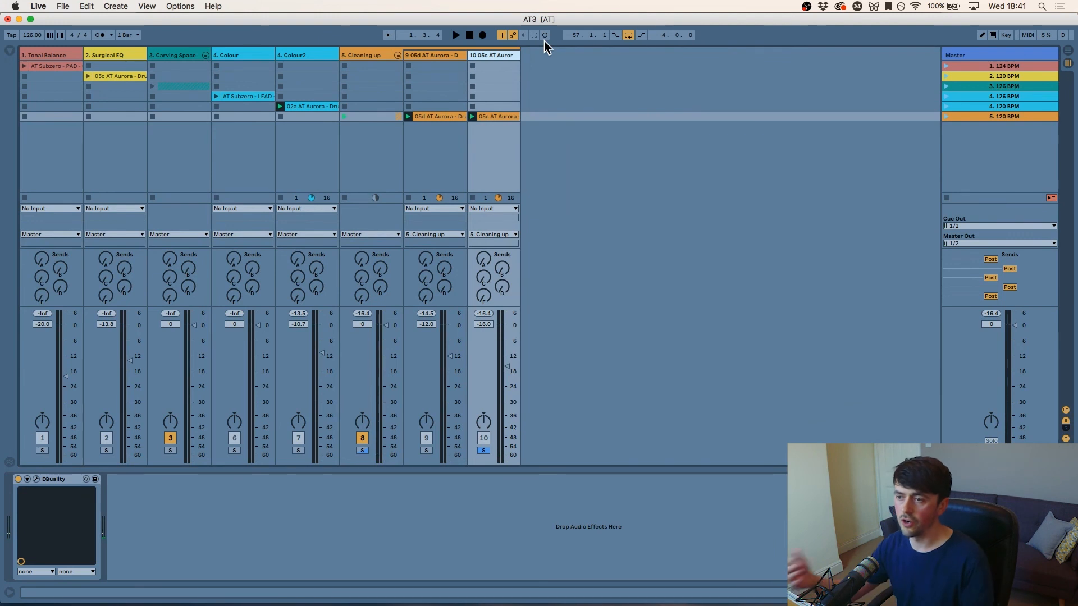